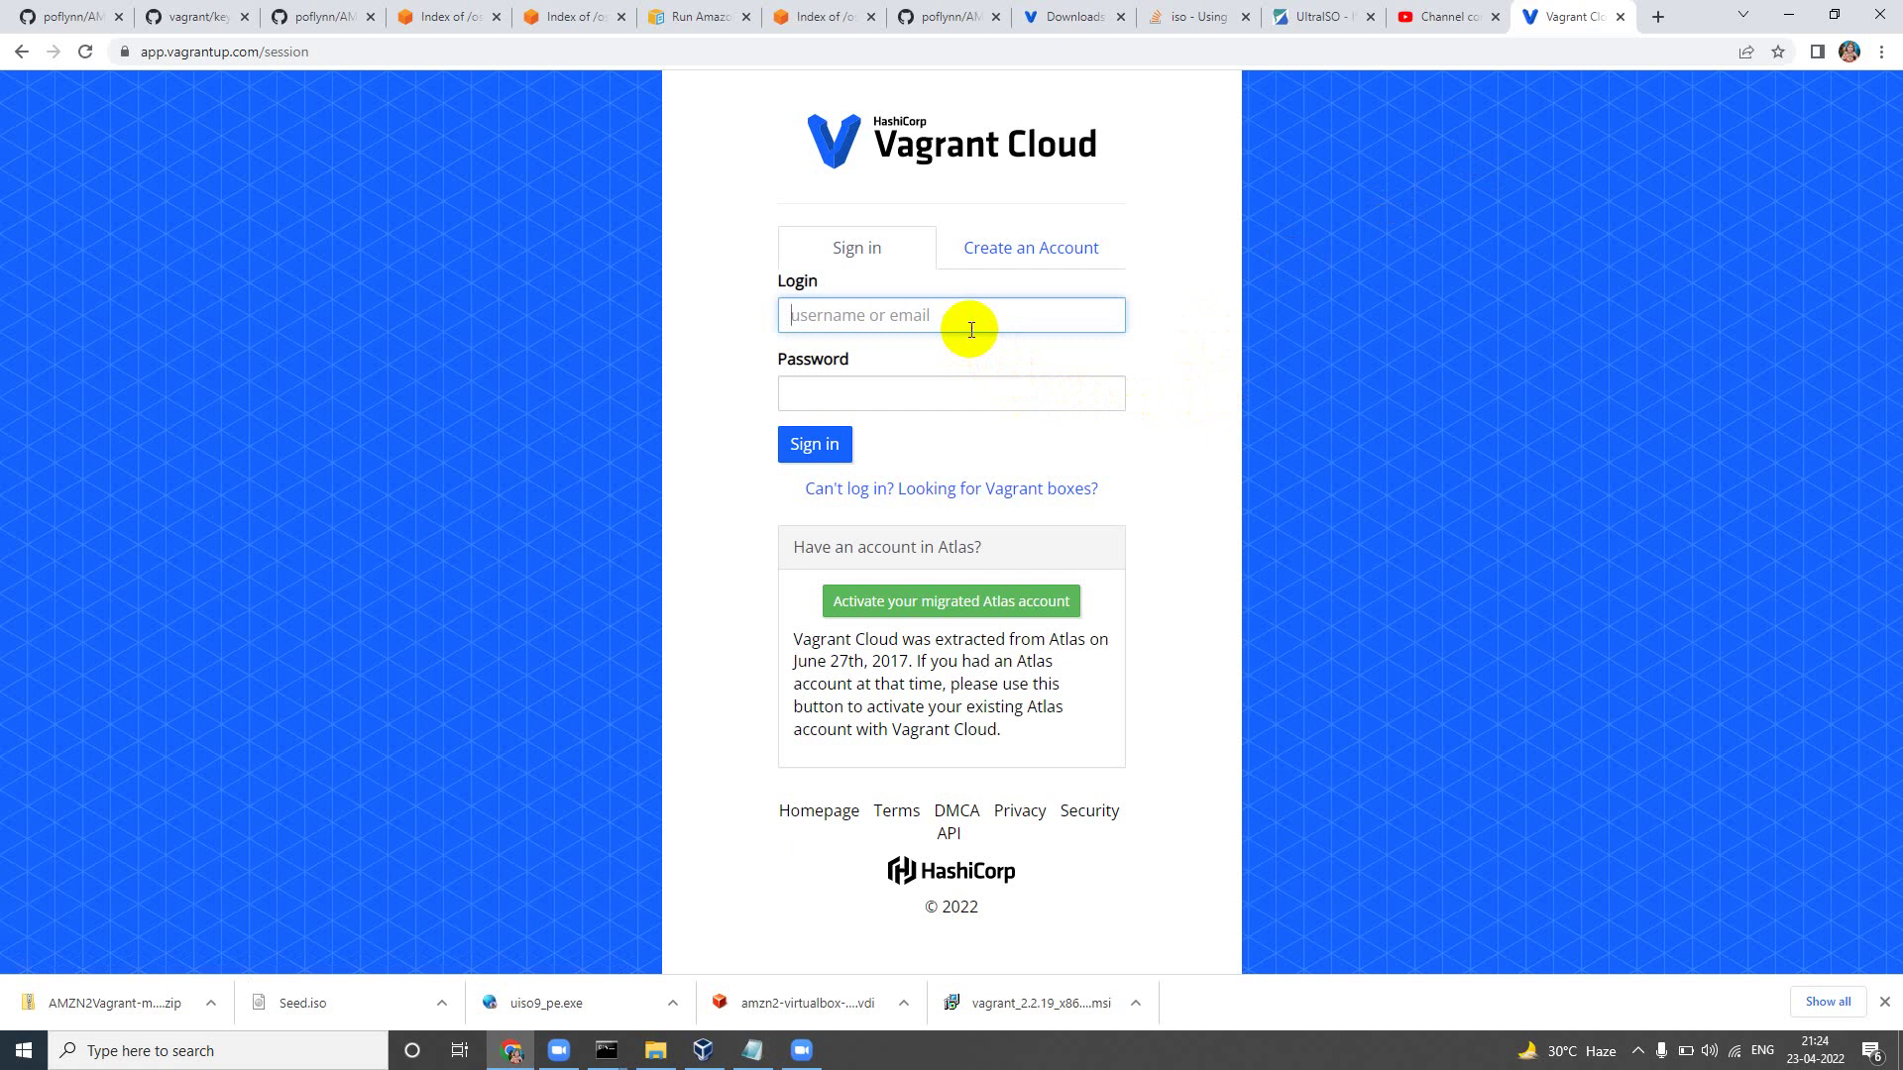
Step: Attempt to sign in with the account username and password
text(uday1kiran)
key(Tab)
text(•••••••)
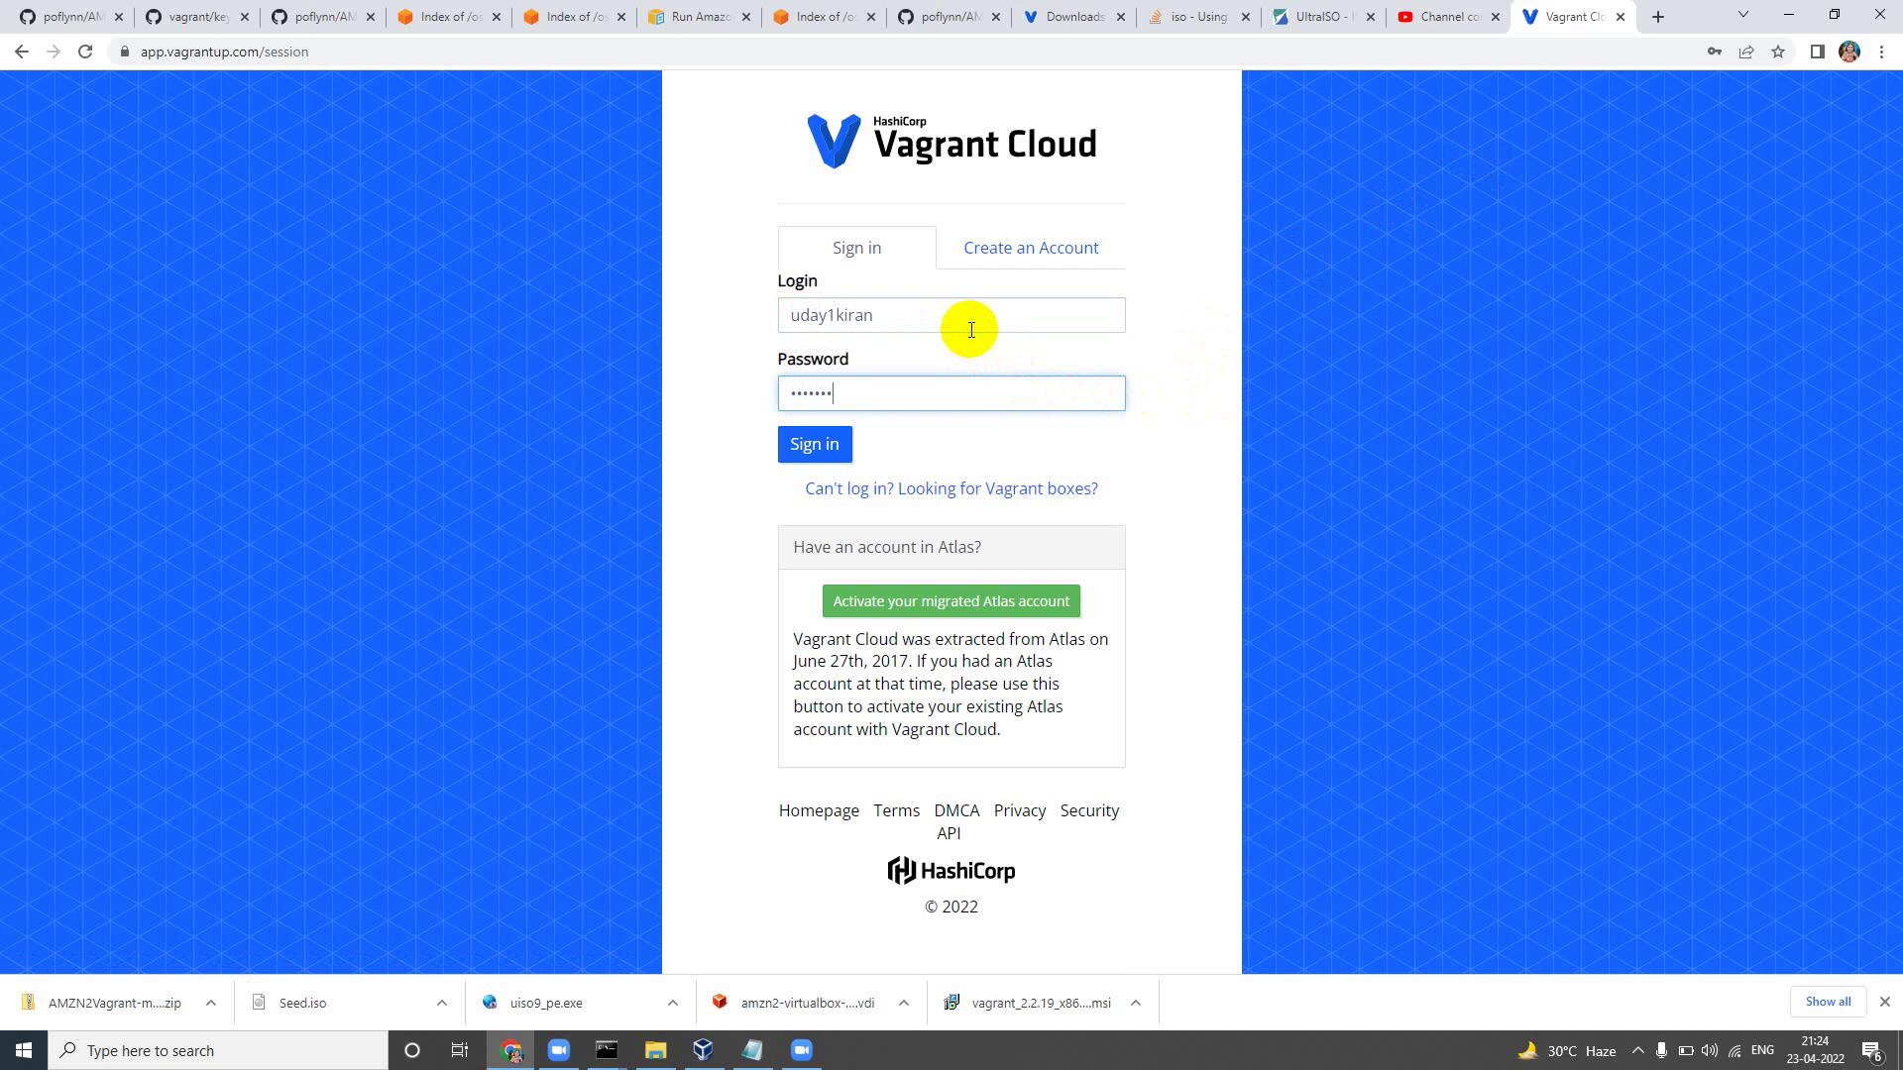
text(•••)
key(Return)
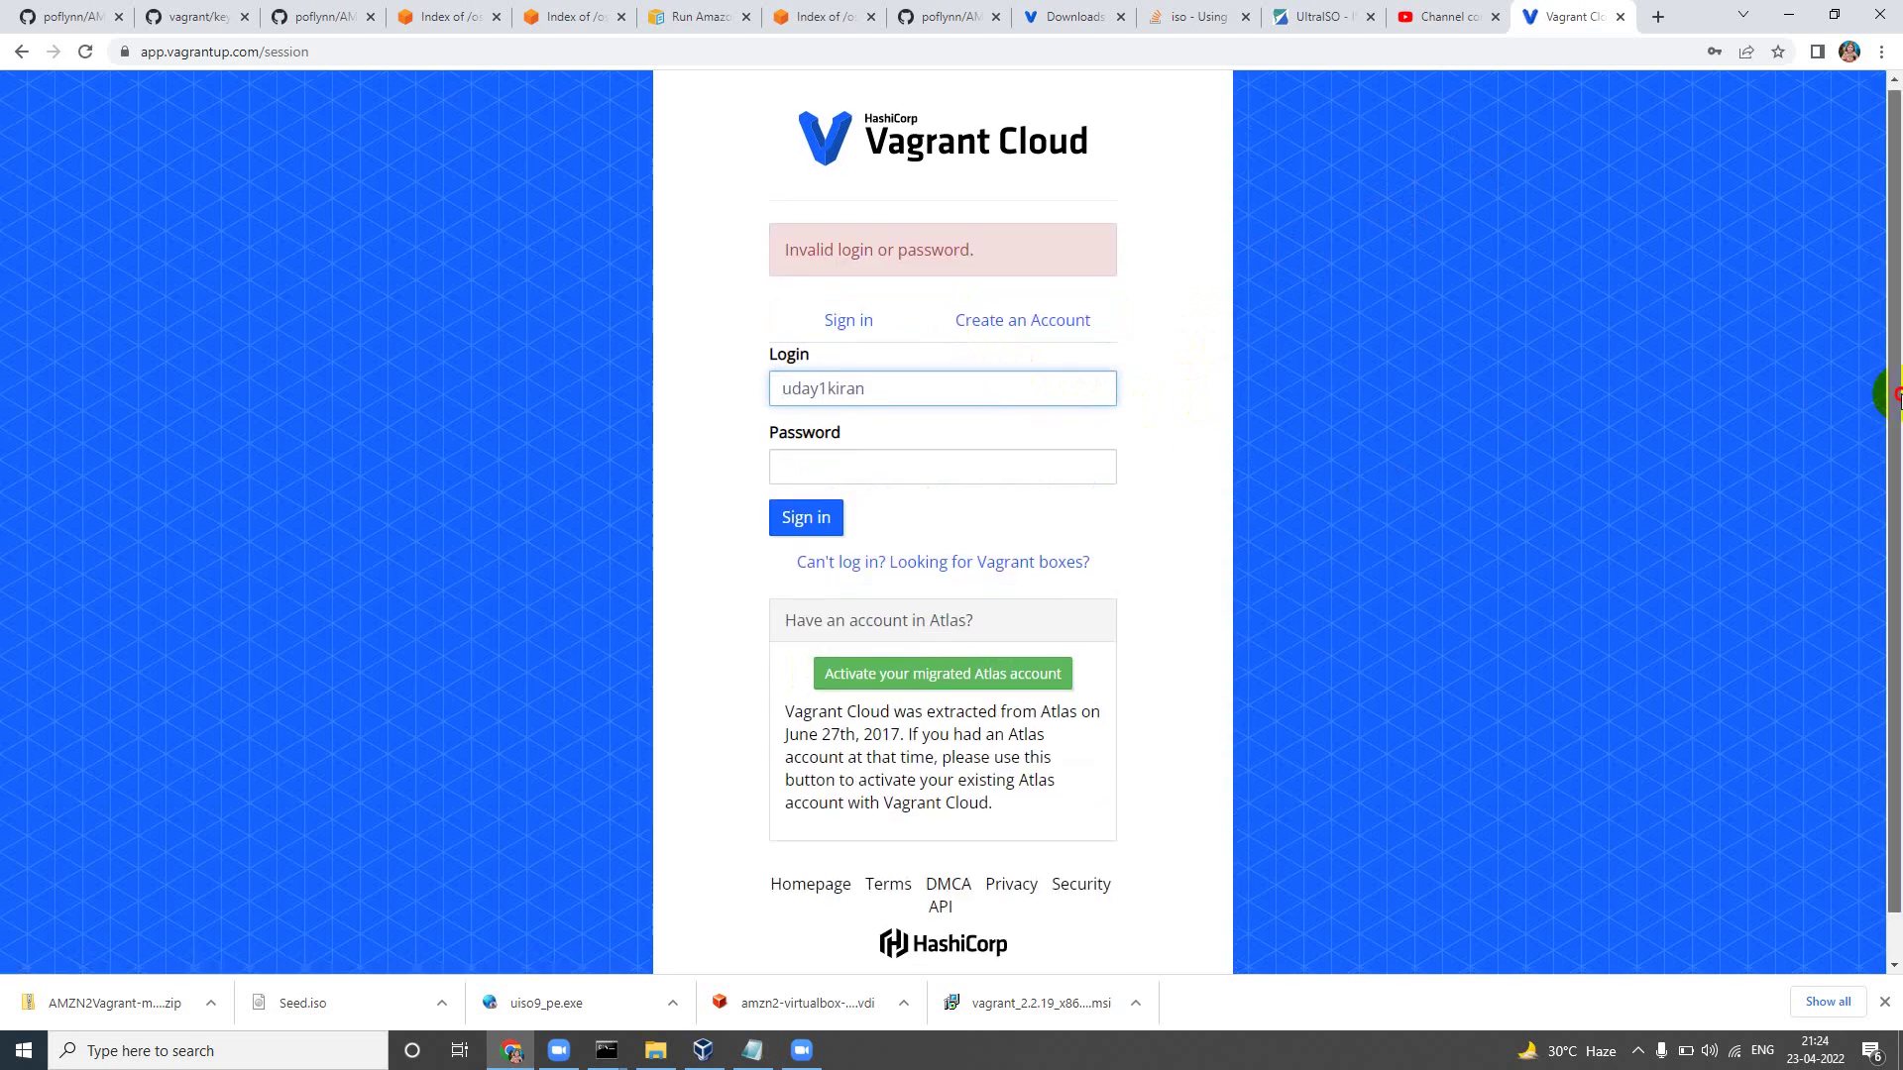
Step: After the sign-in error, reload the Sign in form and re-enter the account username
drag(1883, 391, 1883, 325)
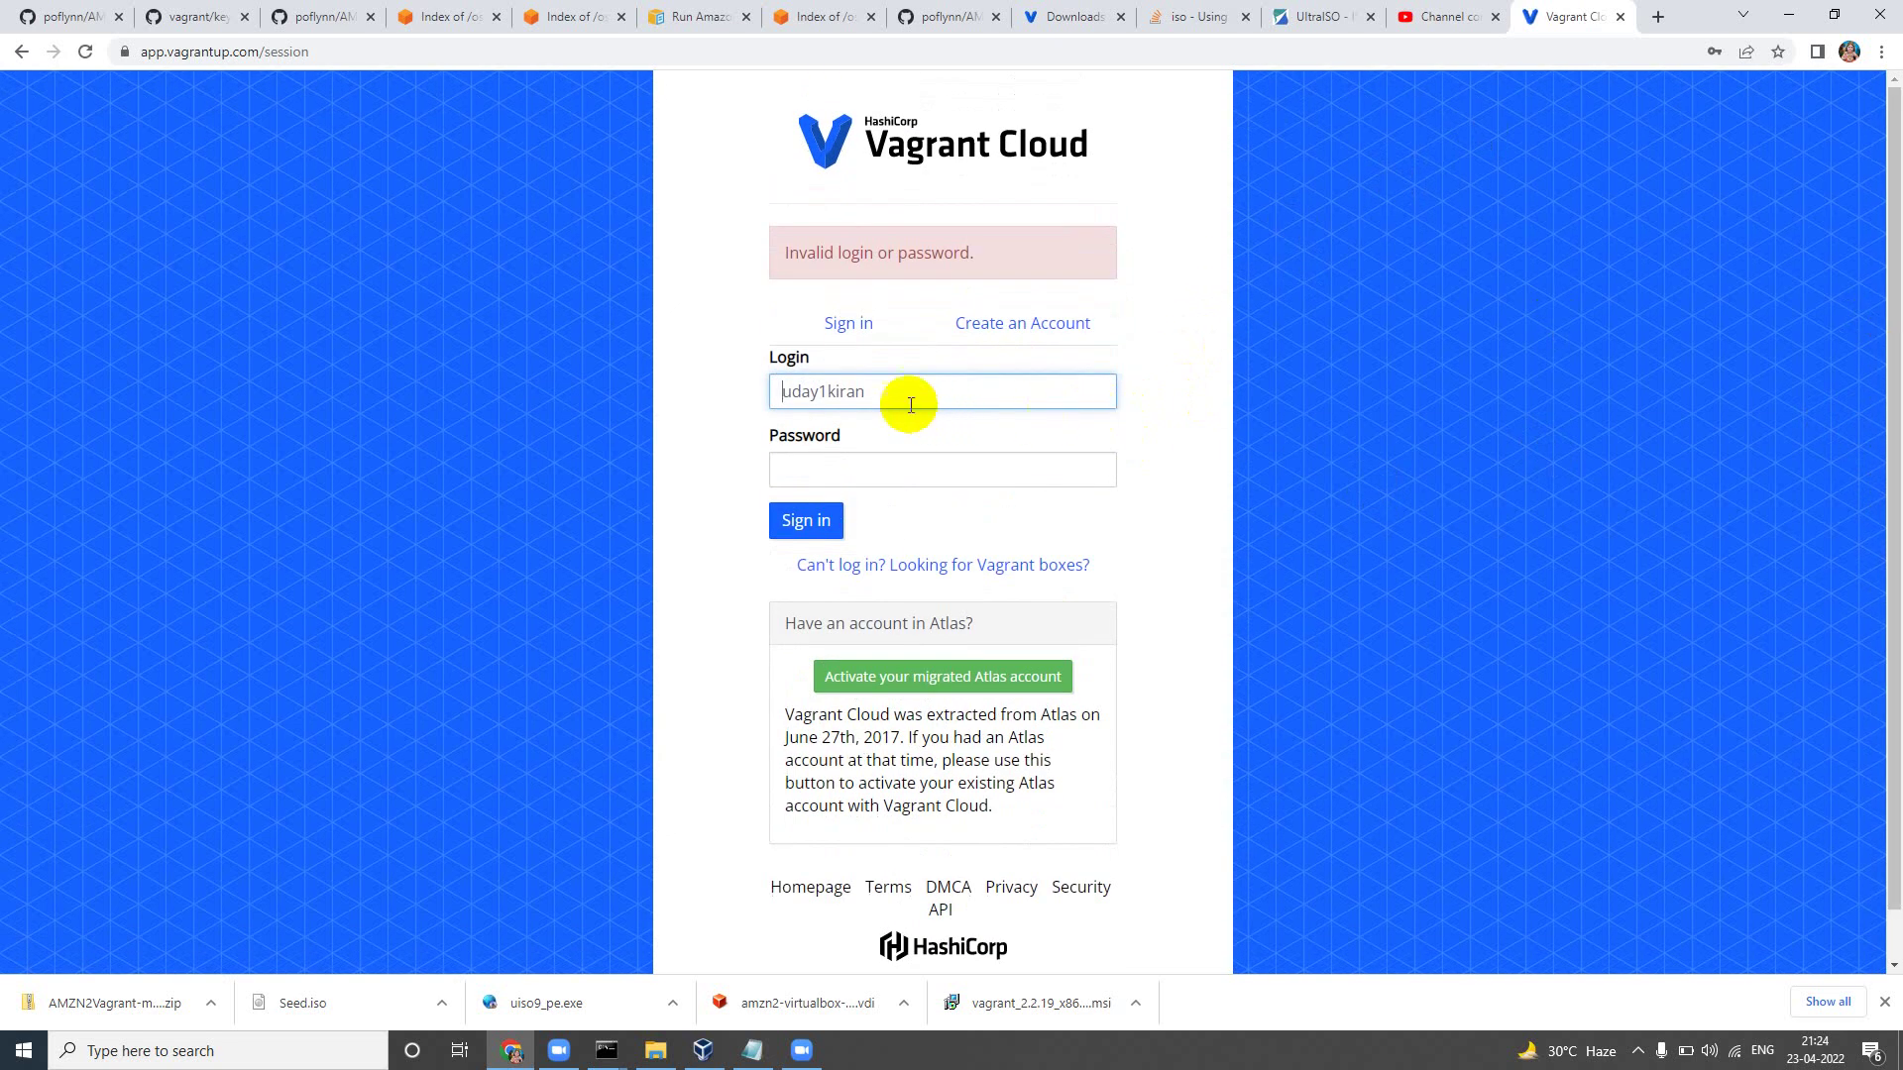
click(856, 340)
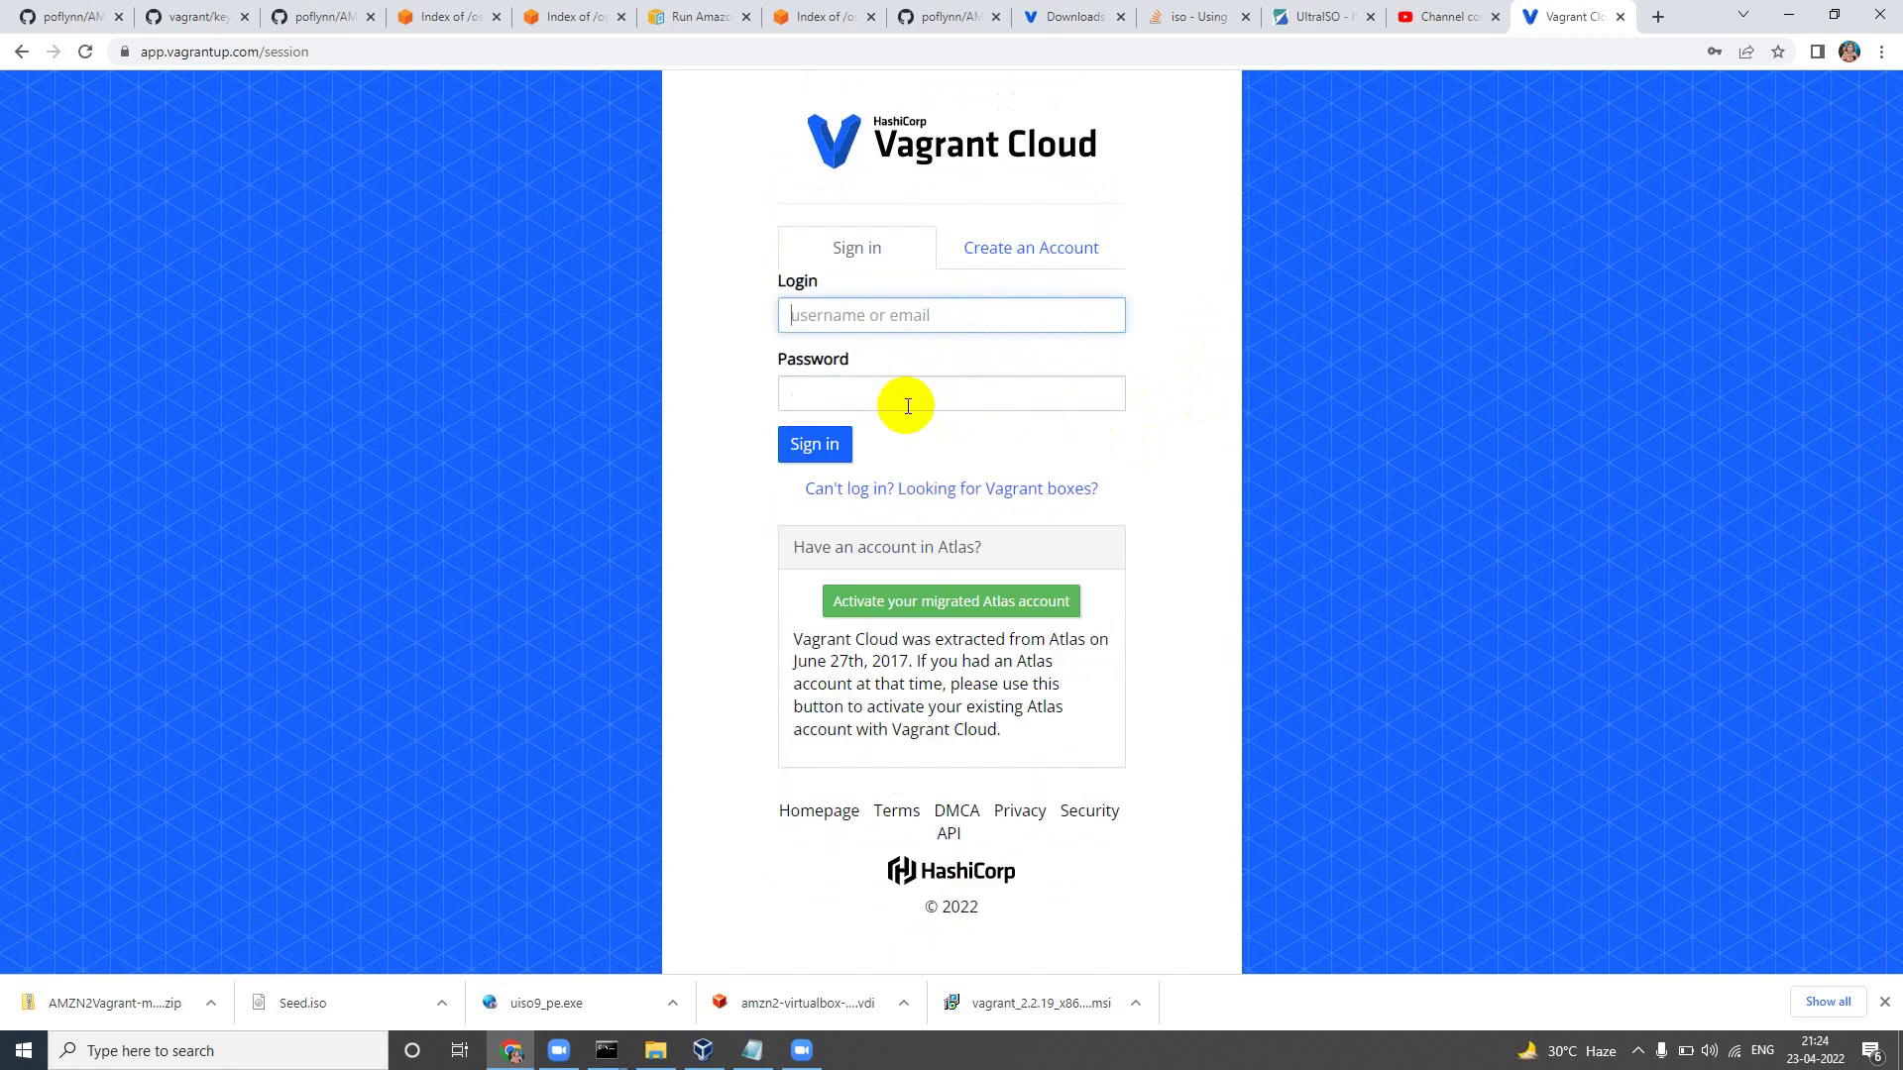
text(uday)
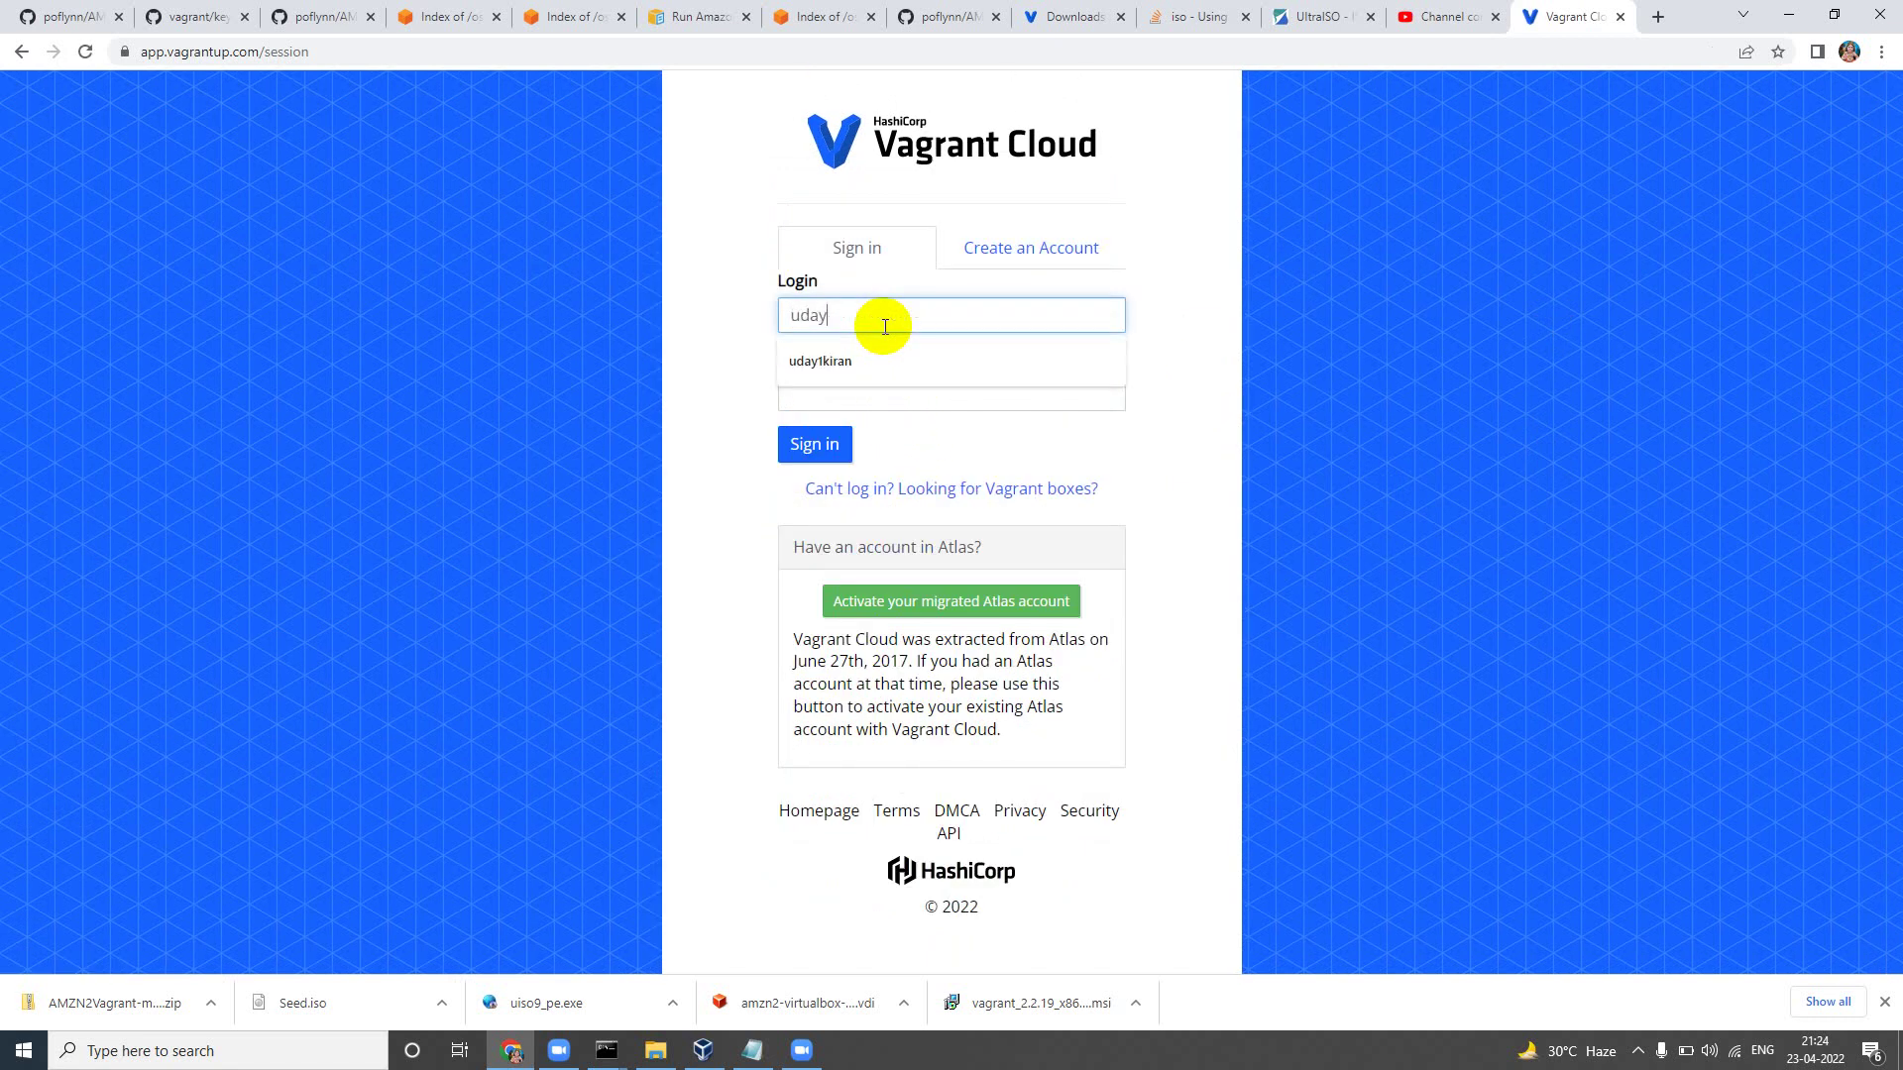
text(1kiran)
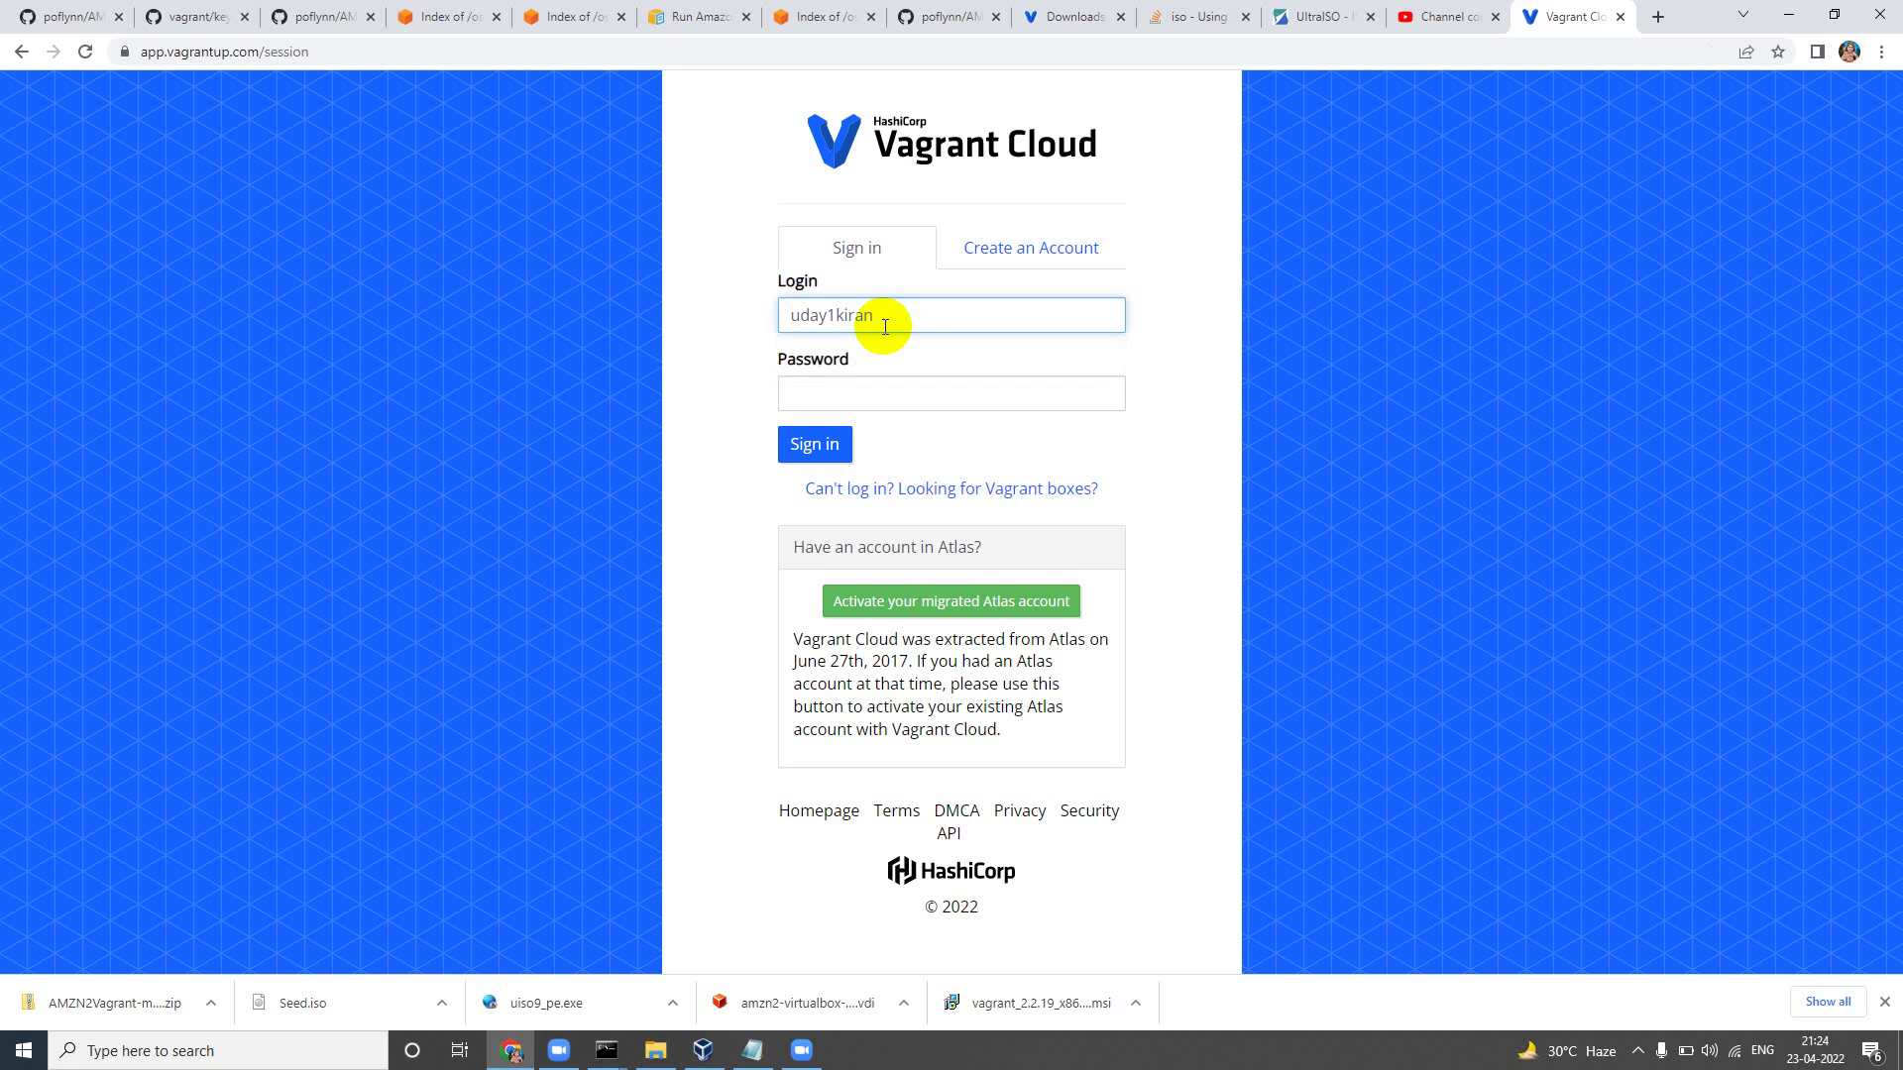
click(1425, 656)
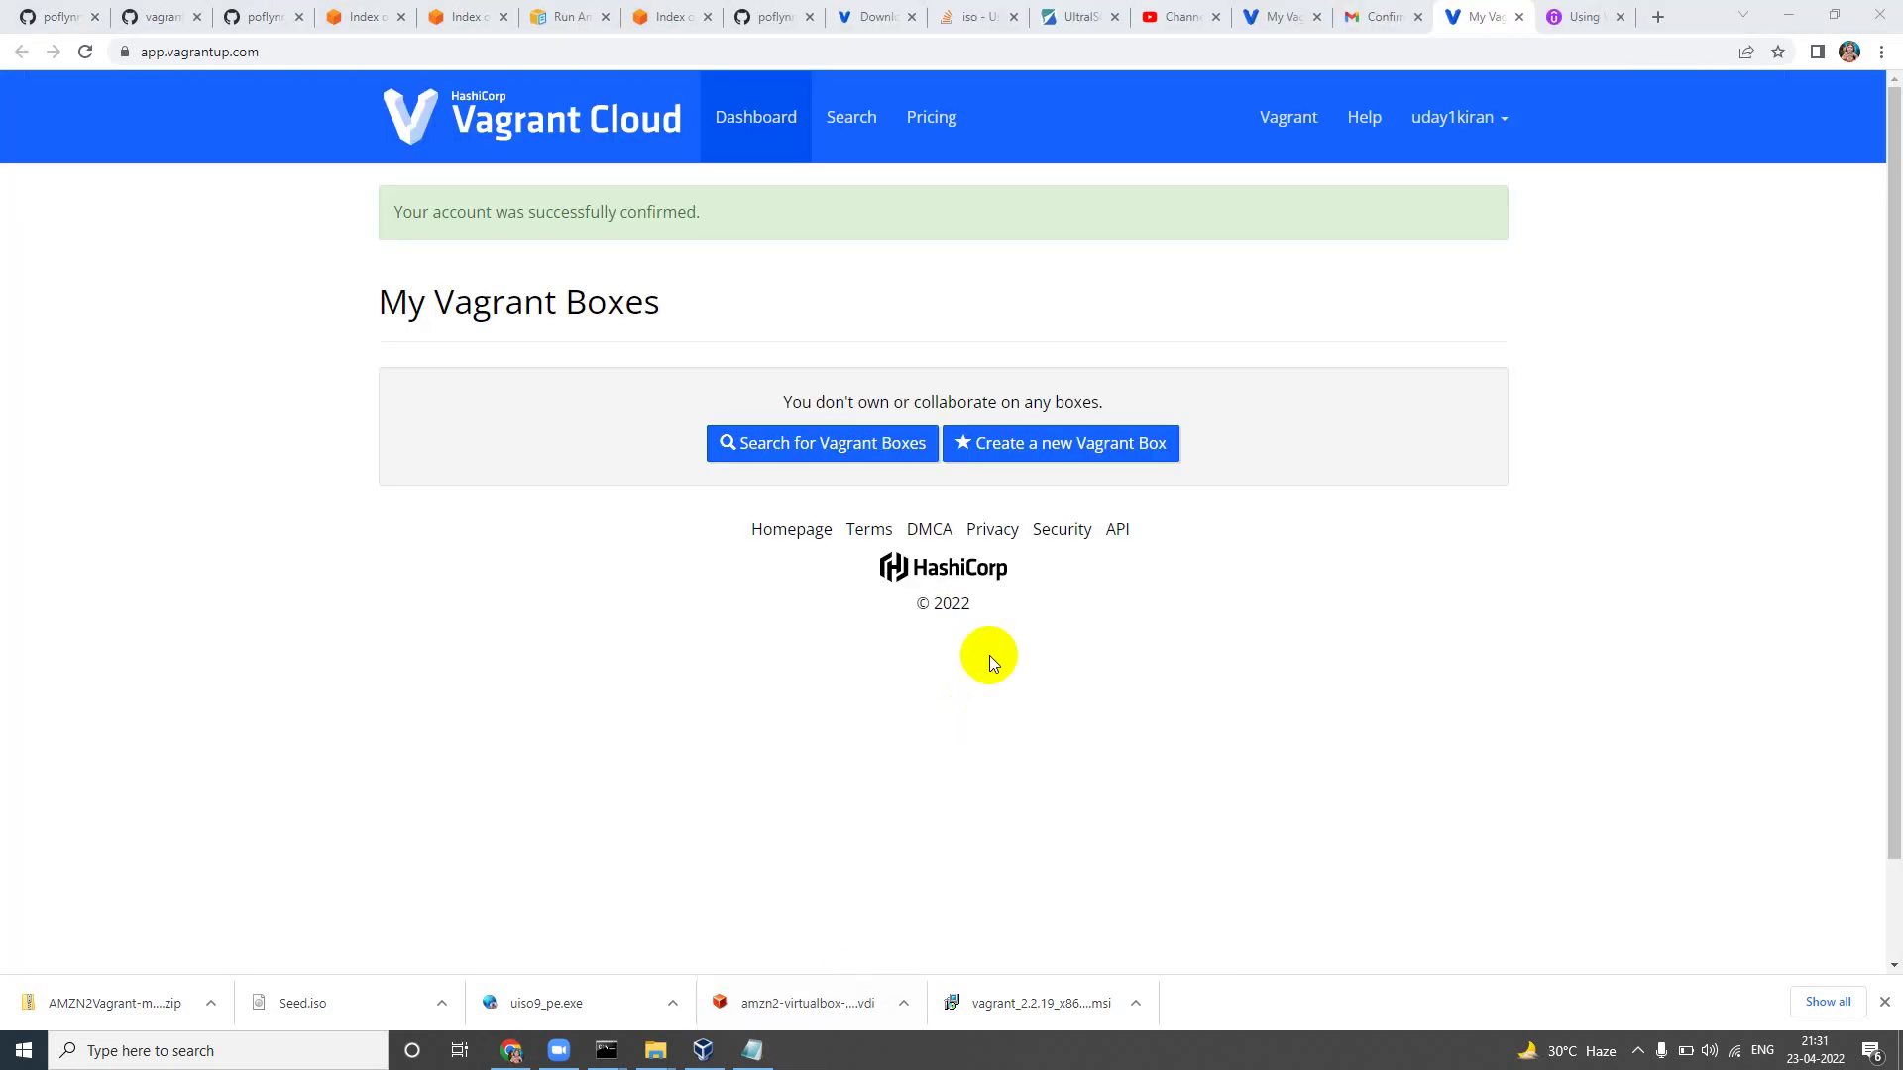
click(1452, 121)
click(1278, 117)
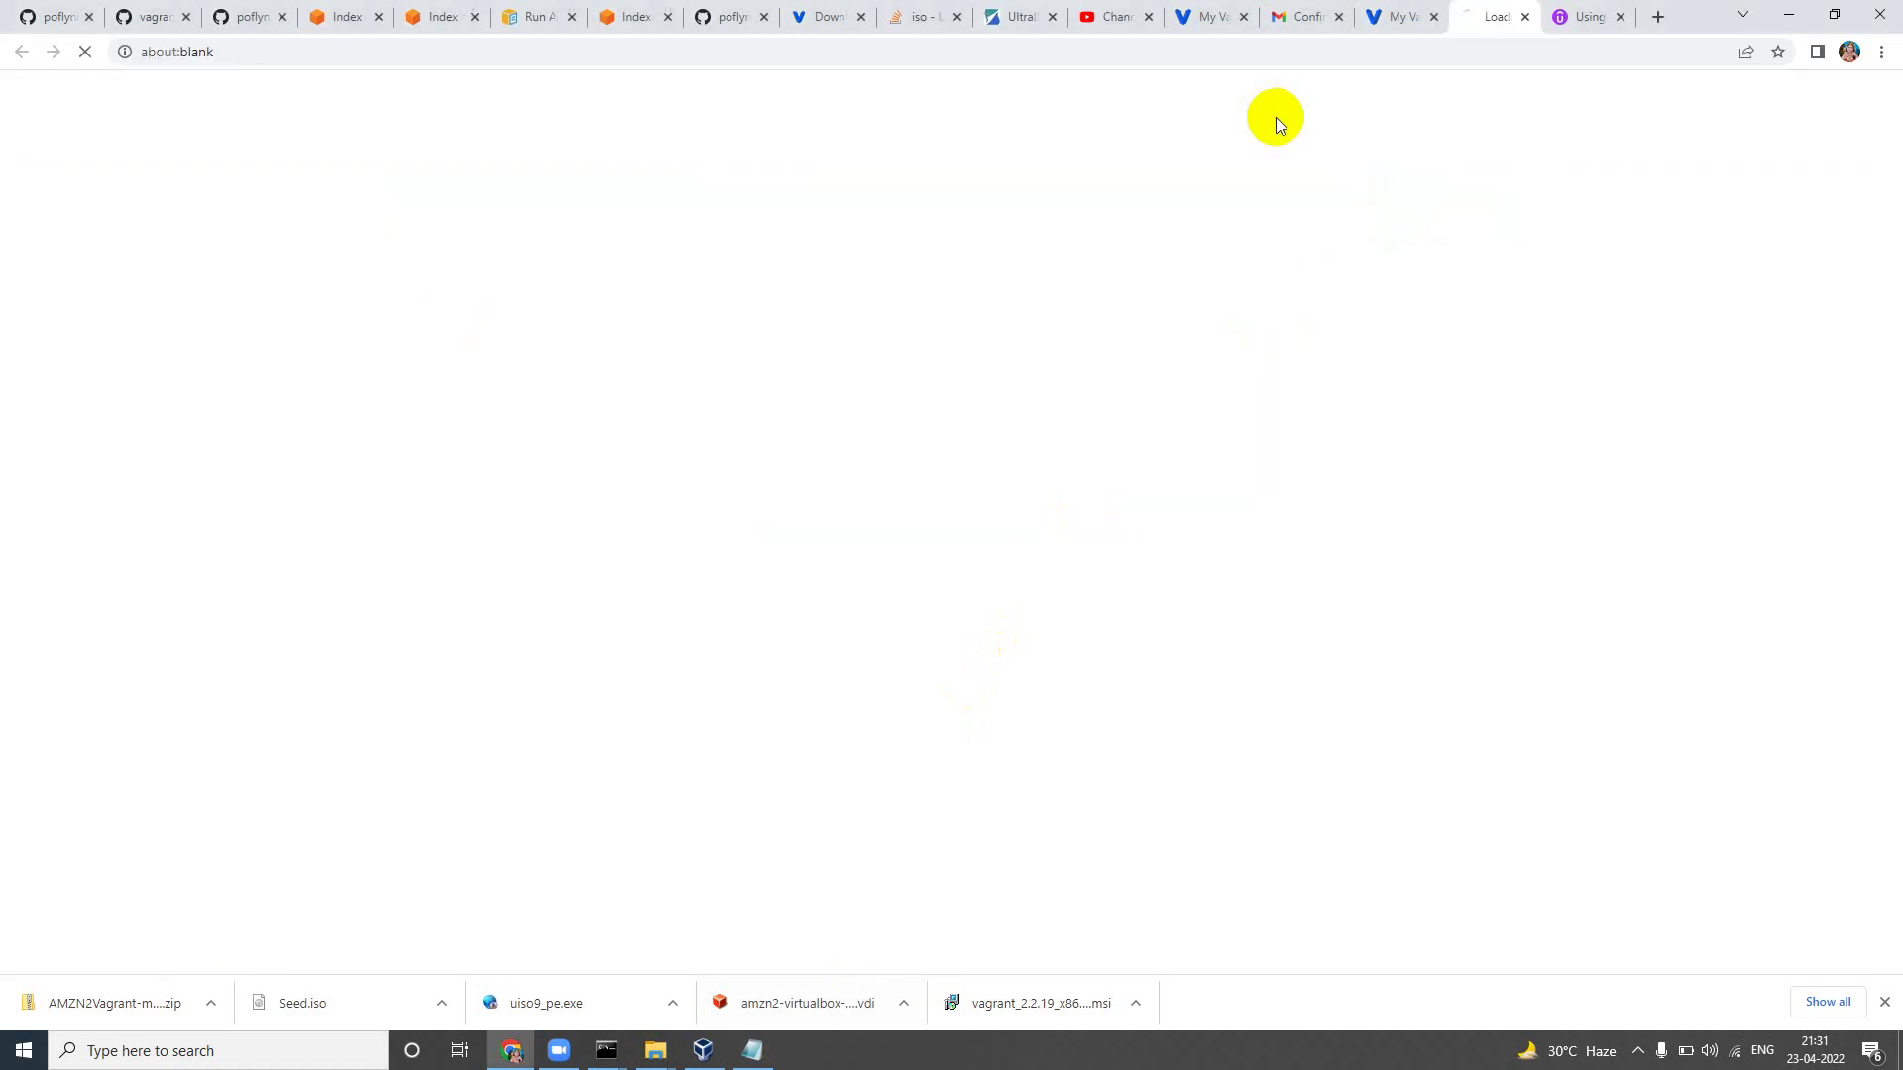
click(1525, 17)
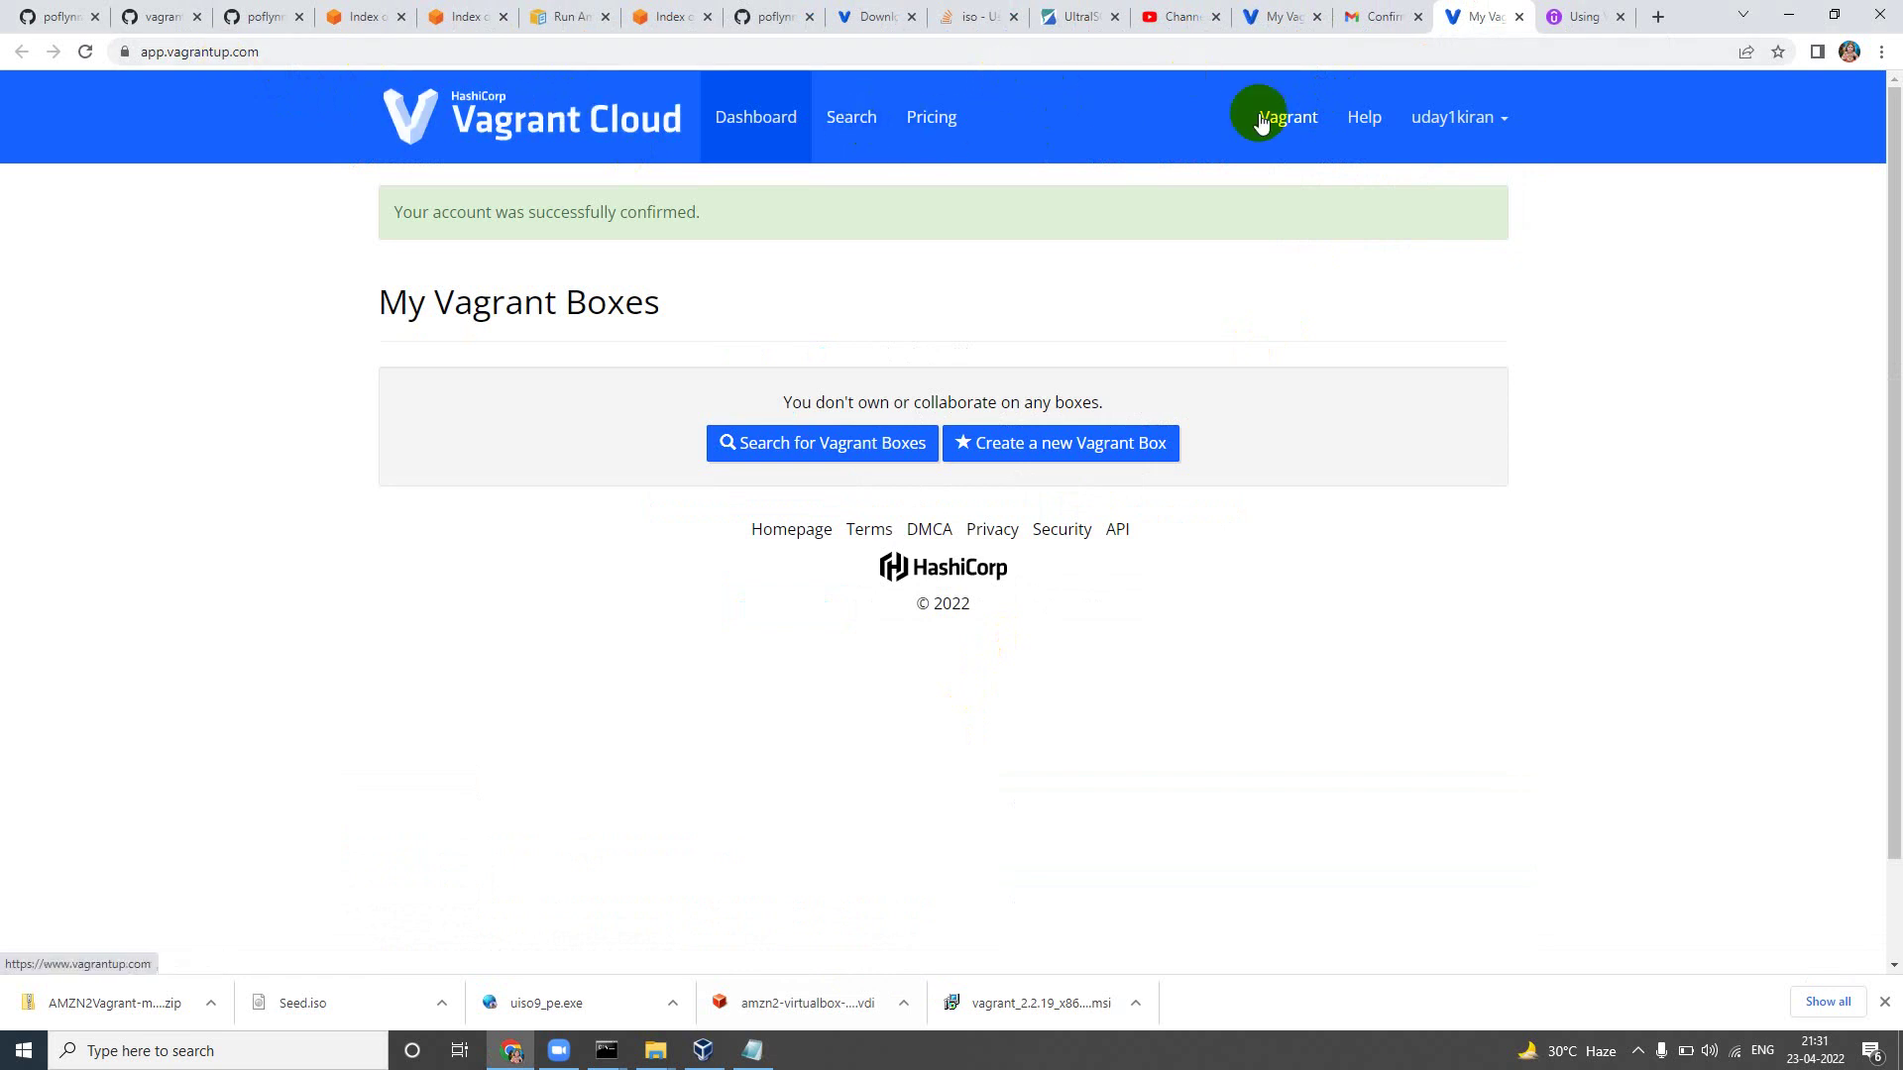
click(1501, 121)
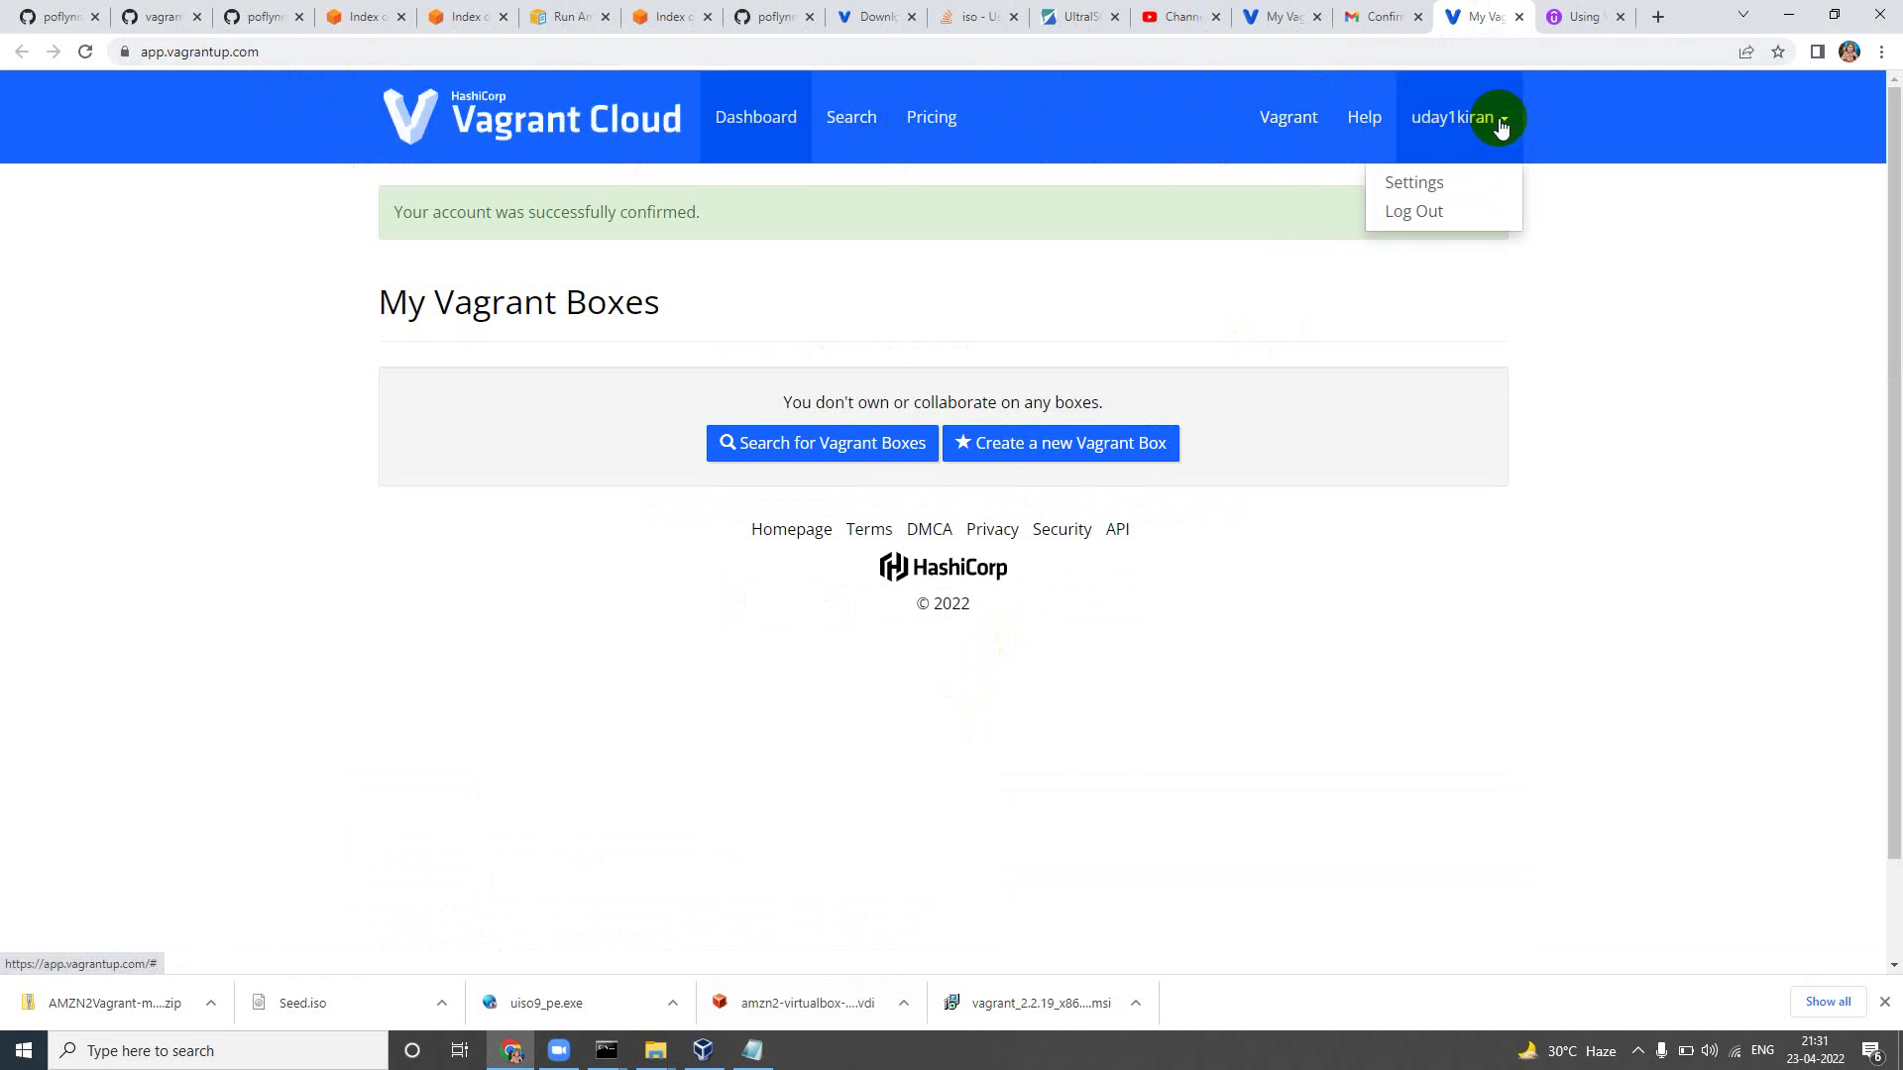
click(691, 280)
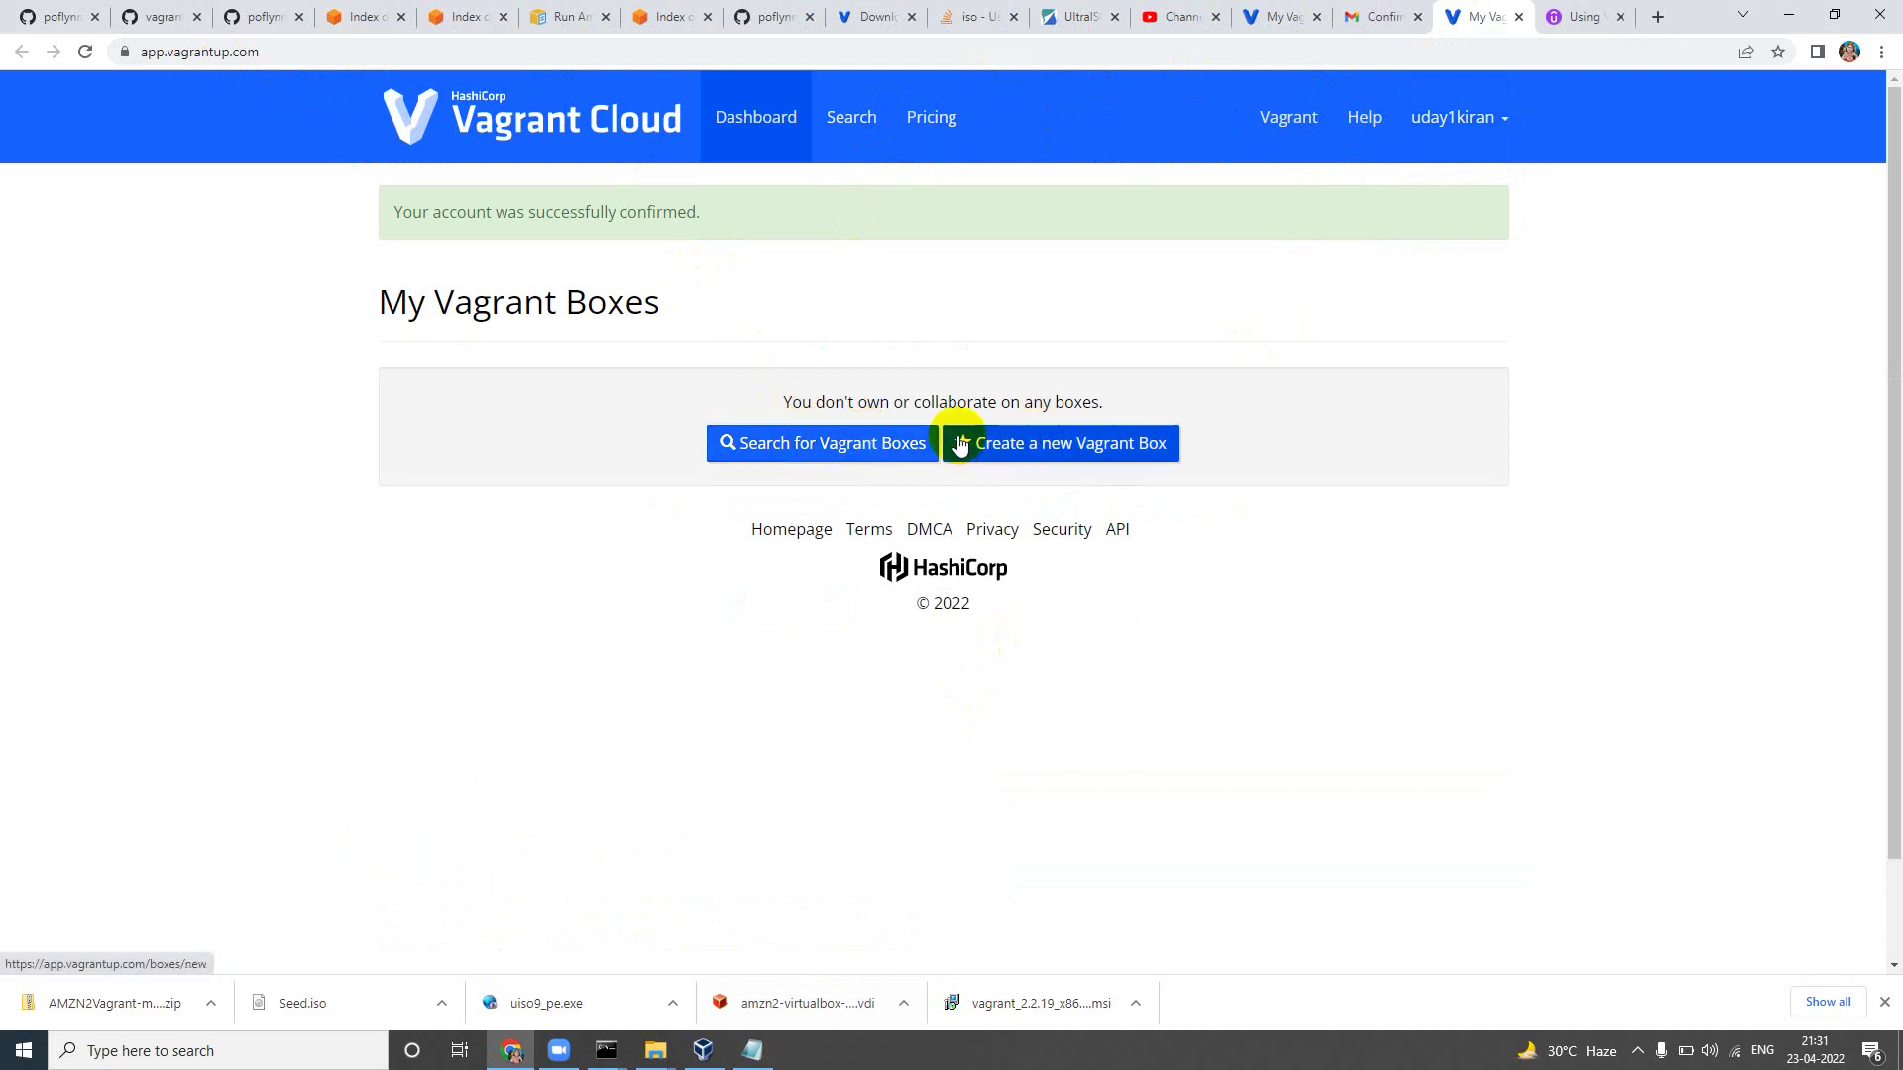
Step: Create a new box named amazonlinux2, leaving Private unchecked so it stays public
click(1012, 444)
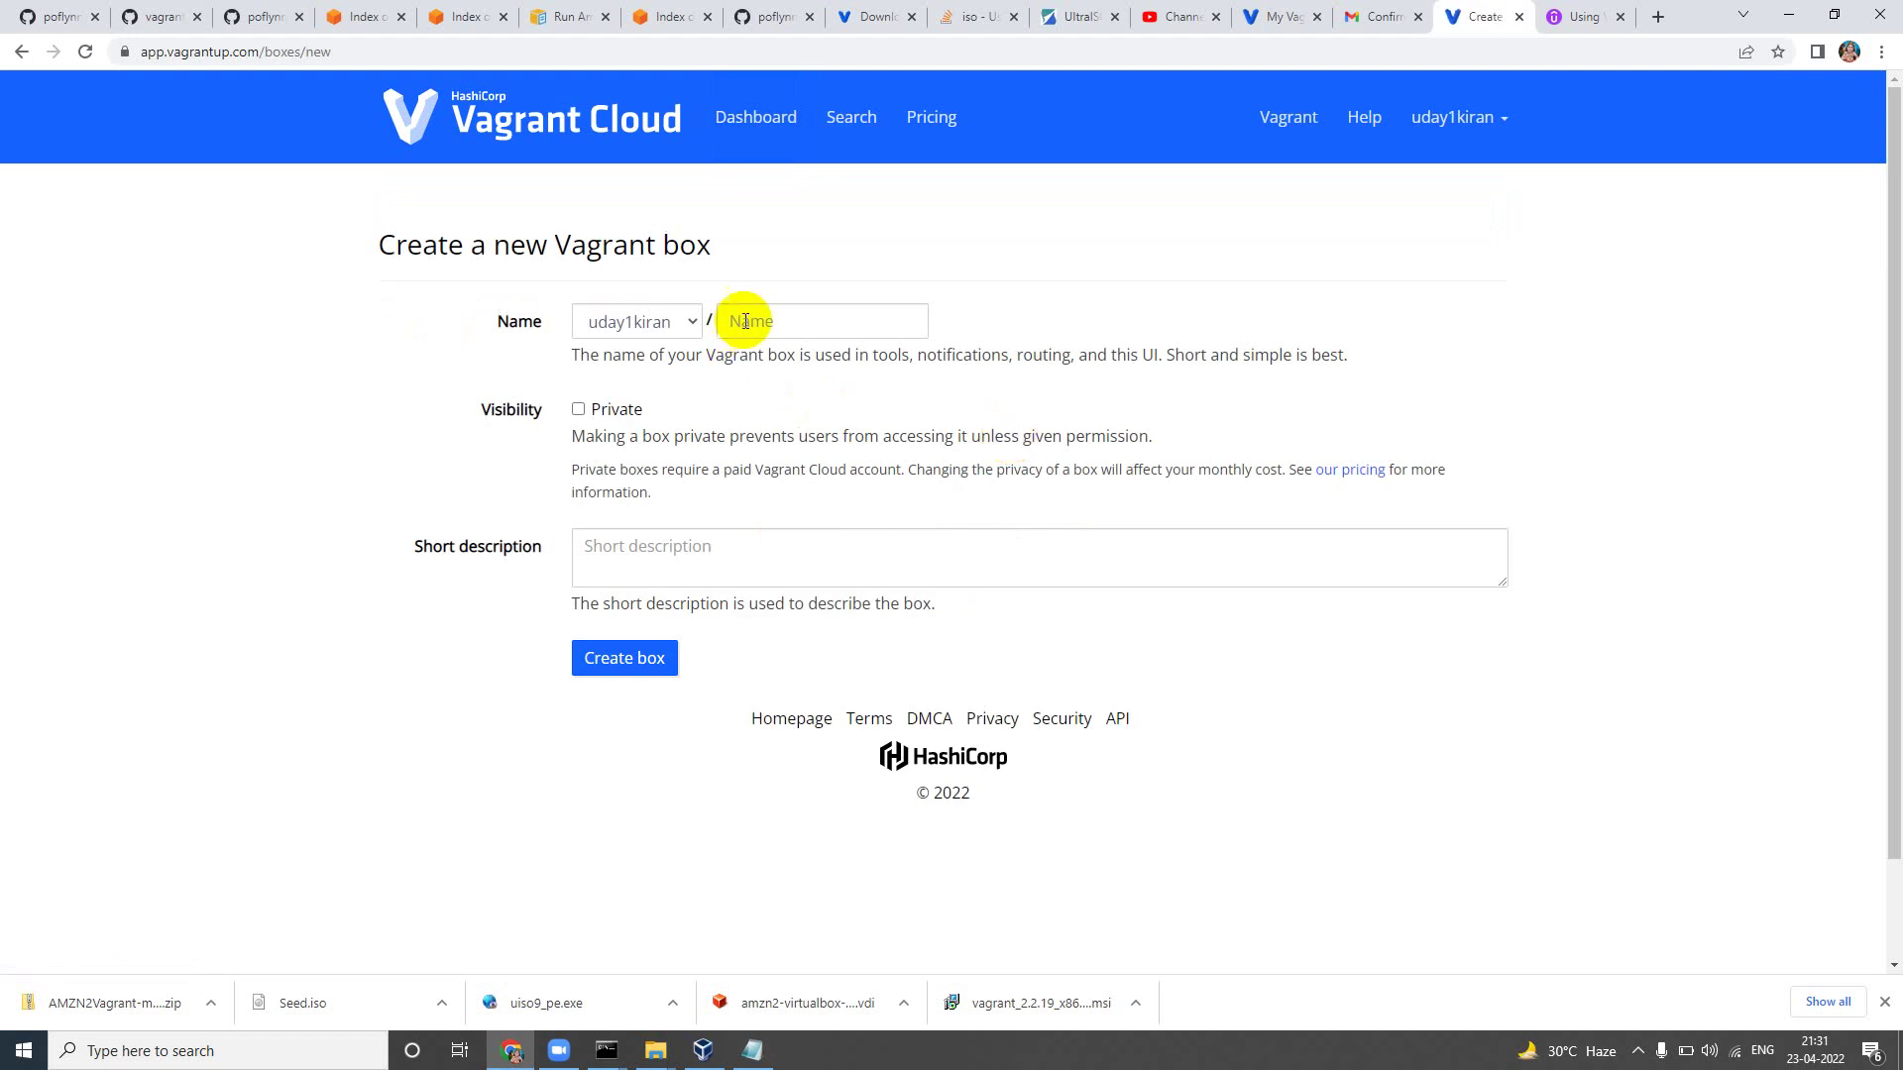
click(773, 317)
text(amaz)
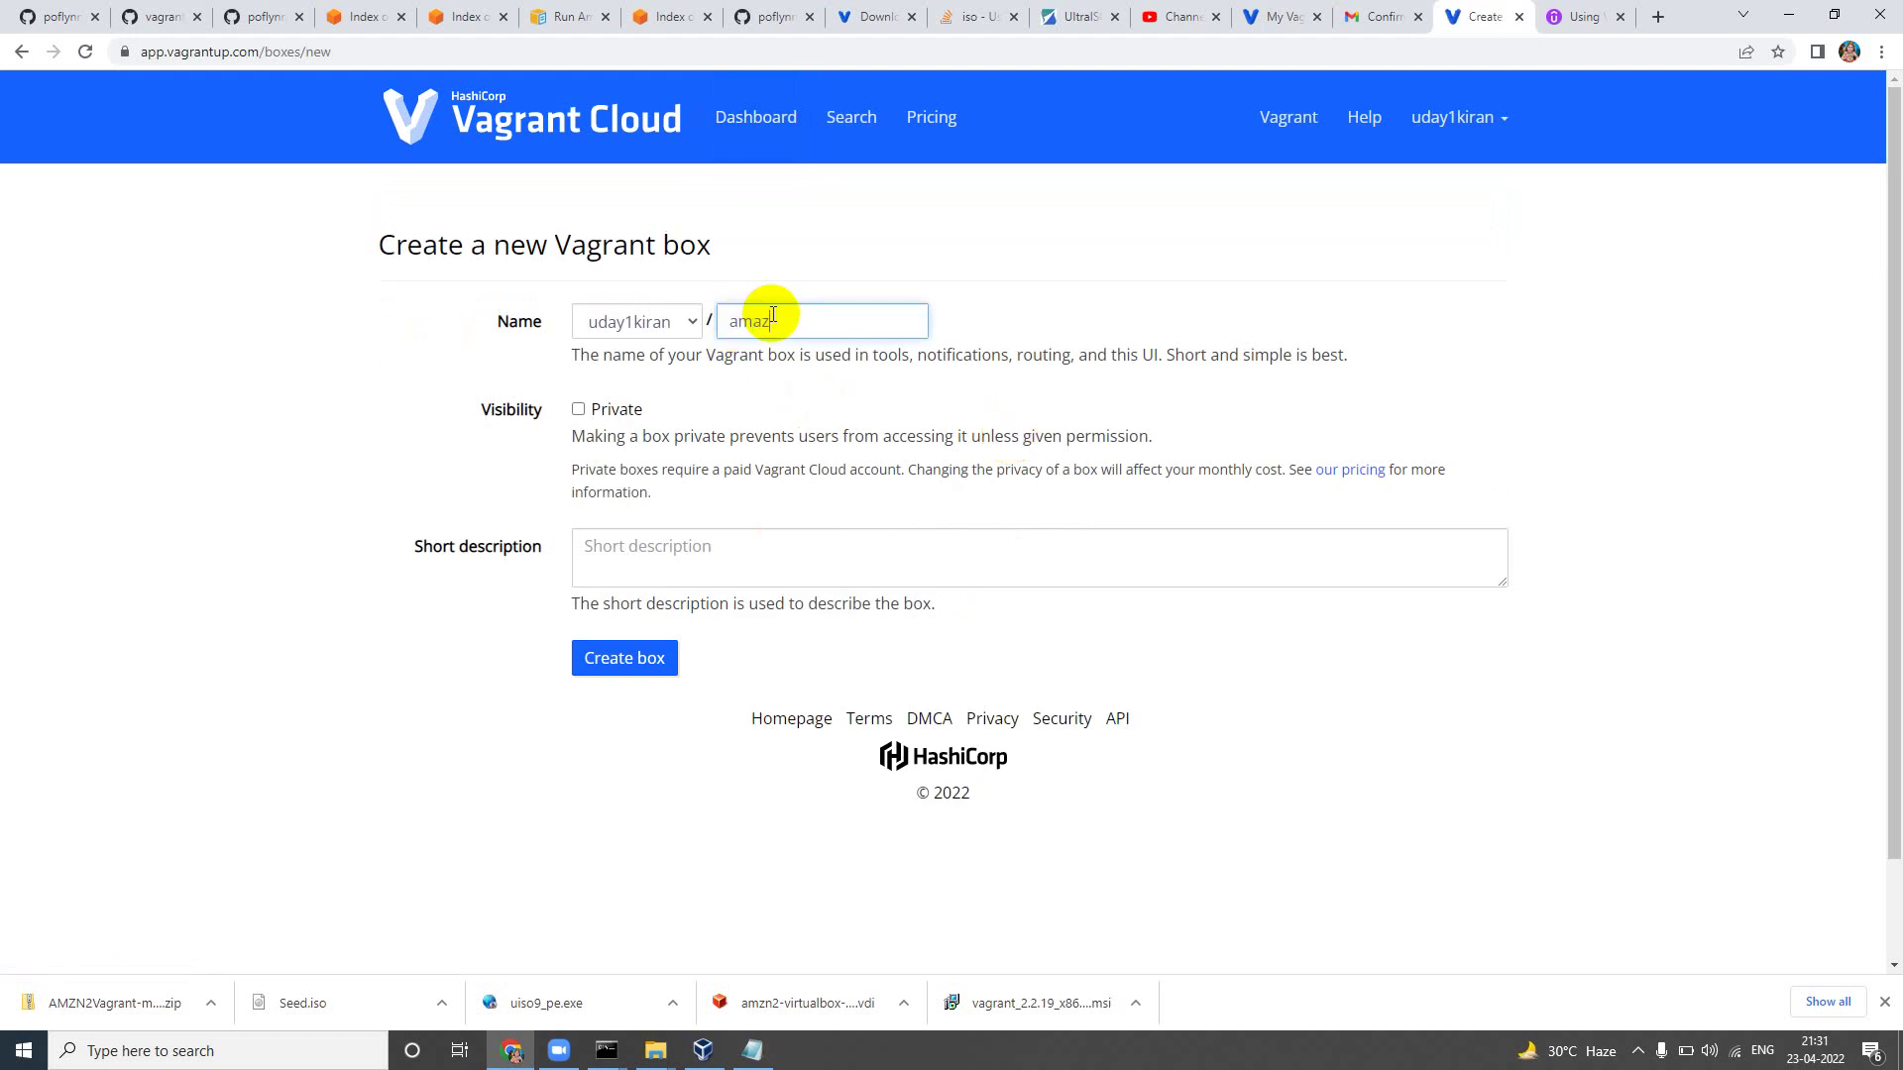
text(onlinux2)
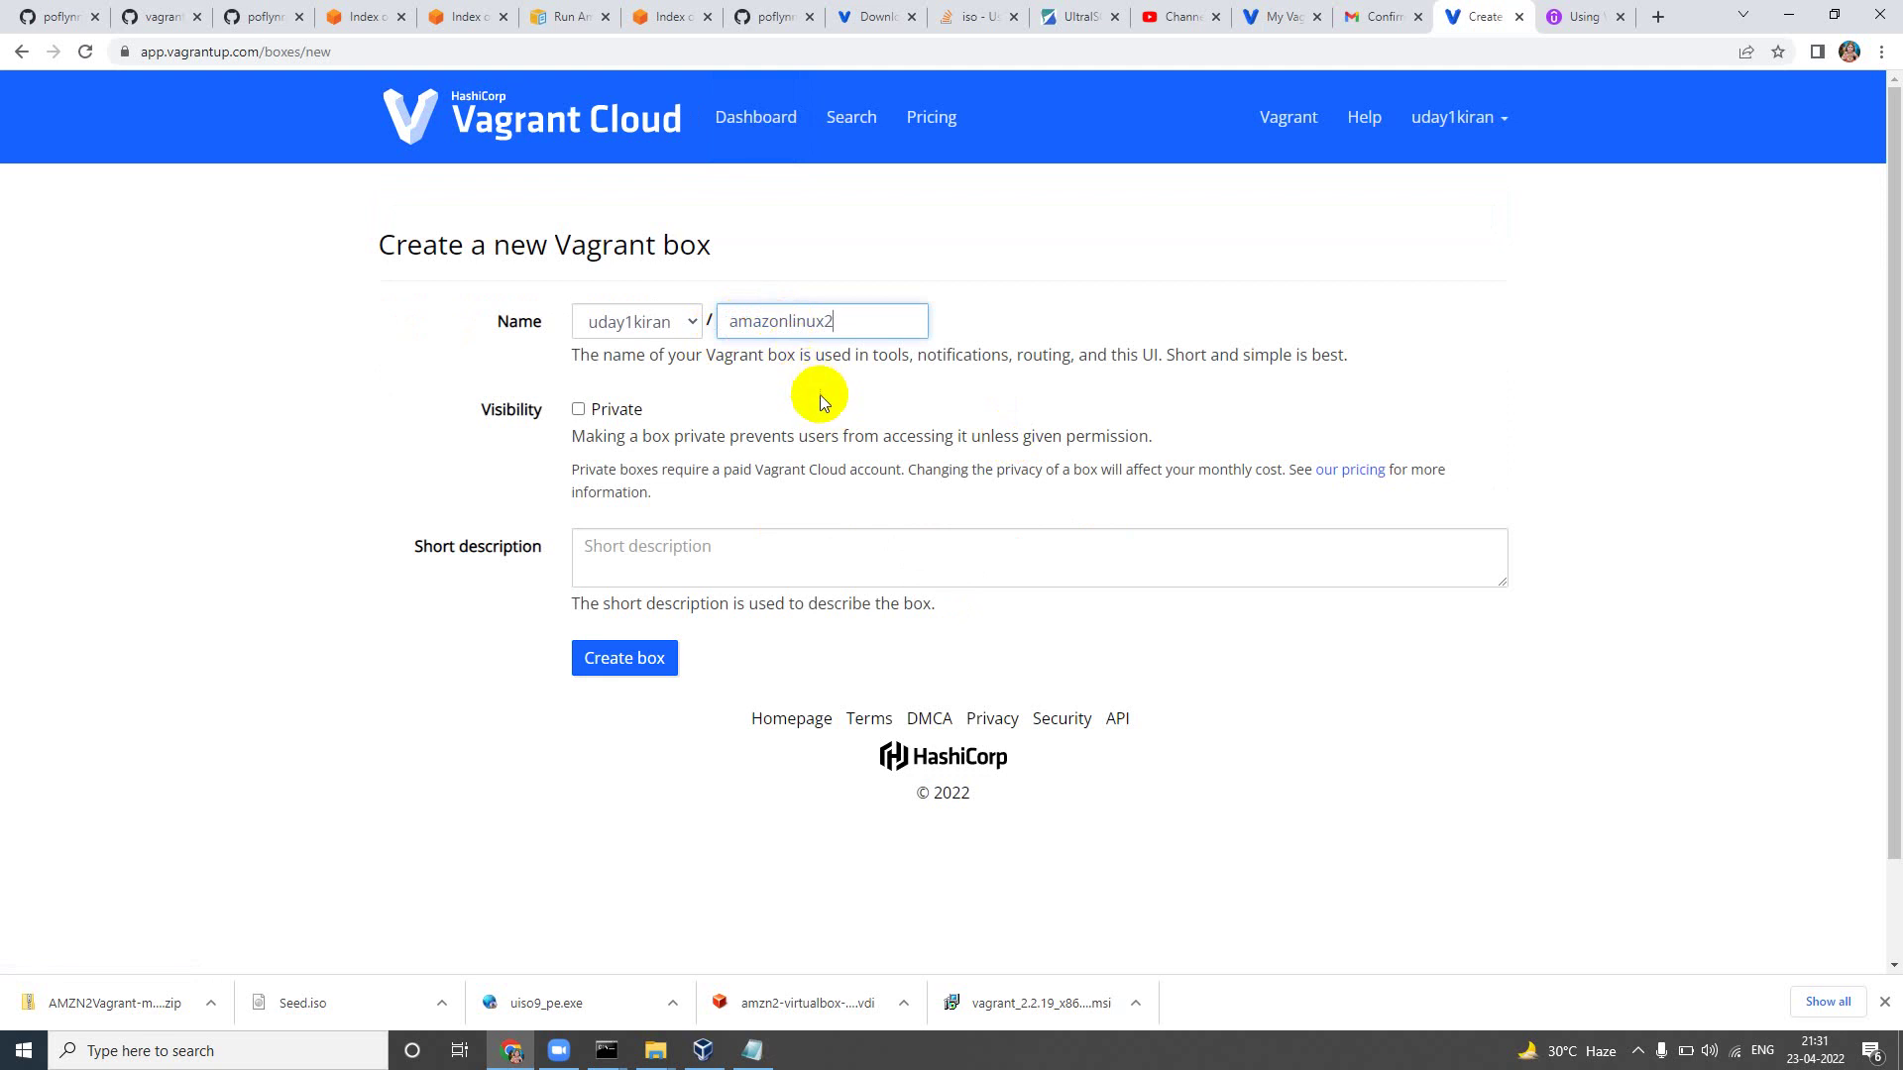
click(819, 394)
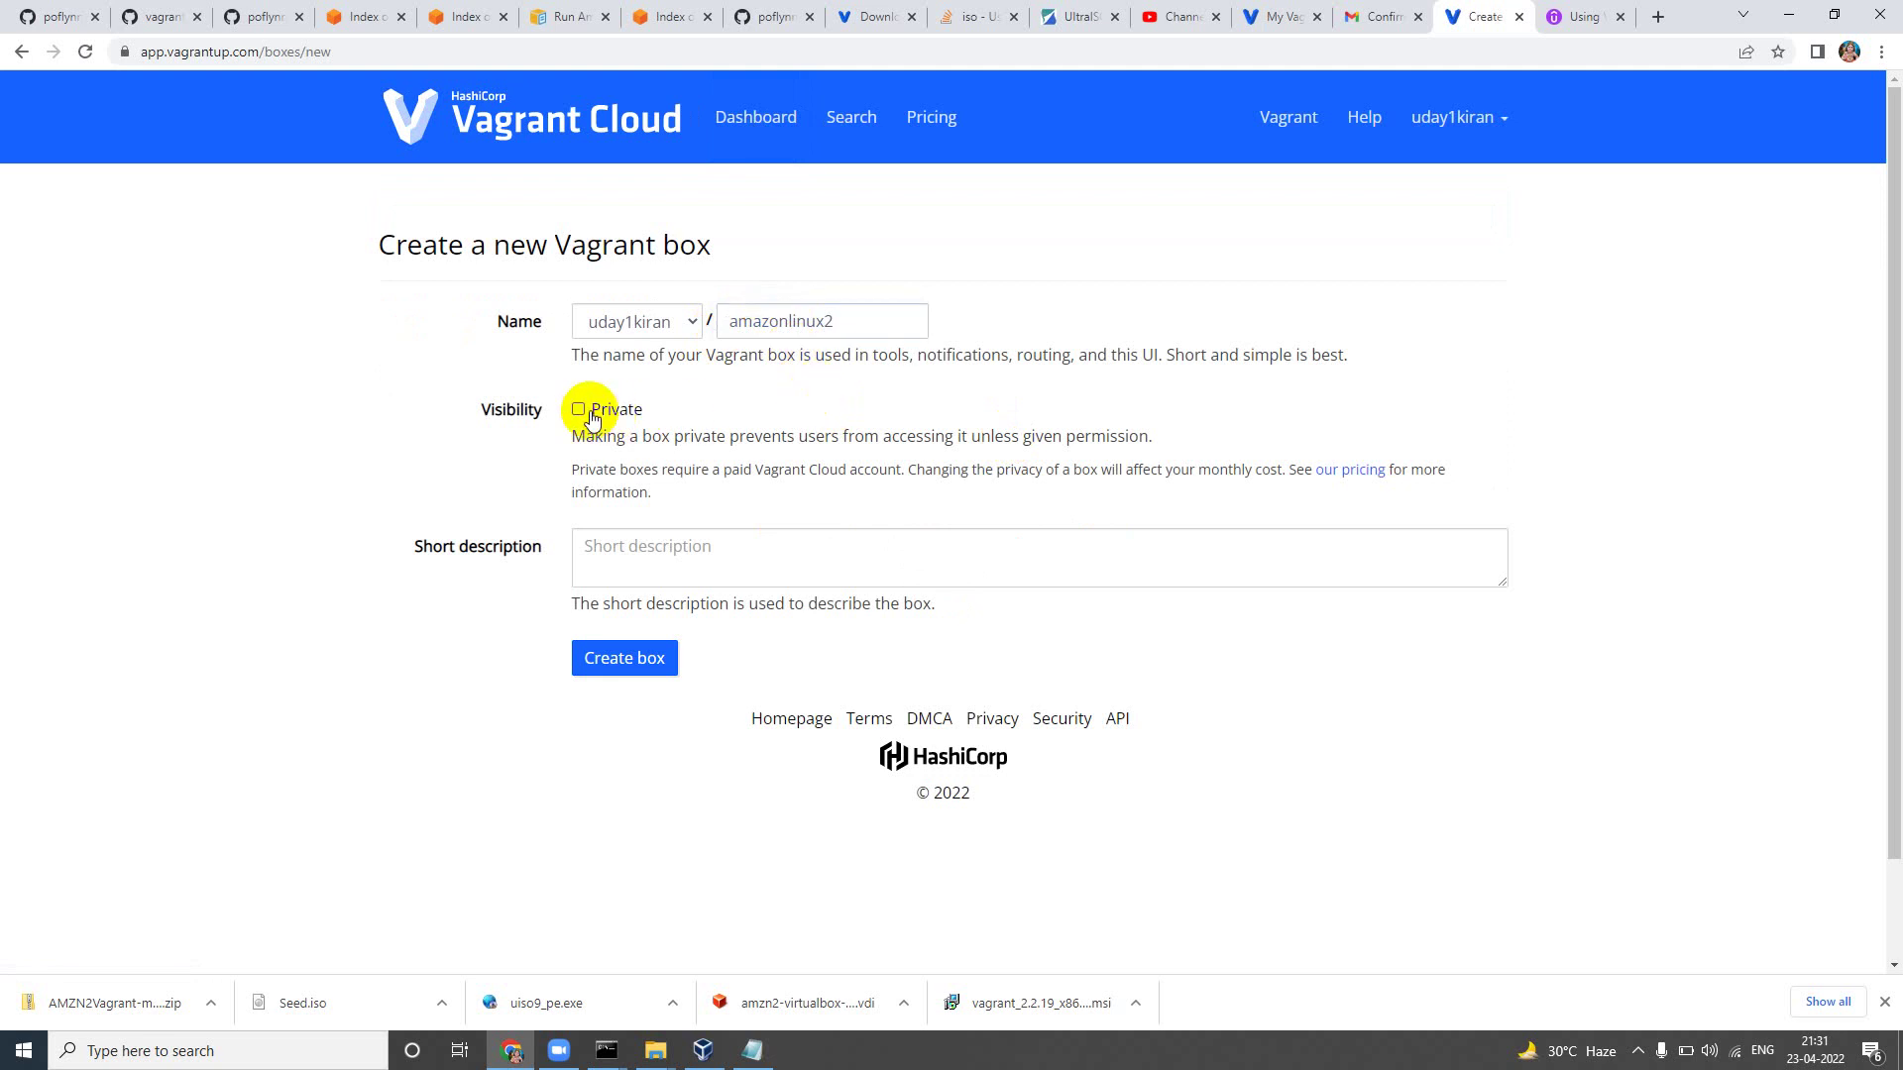
click(579, 409)
click(579, 409)
click(619, 543)
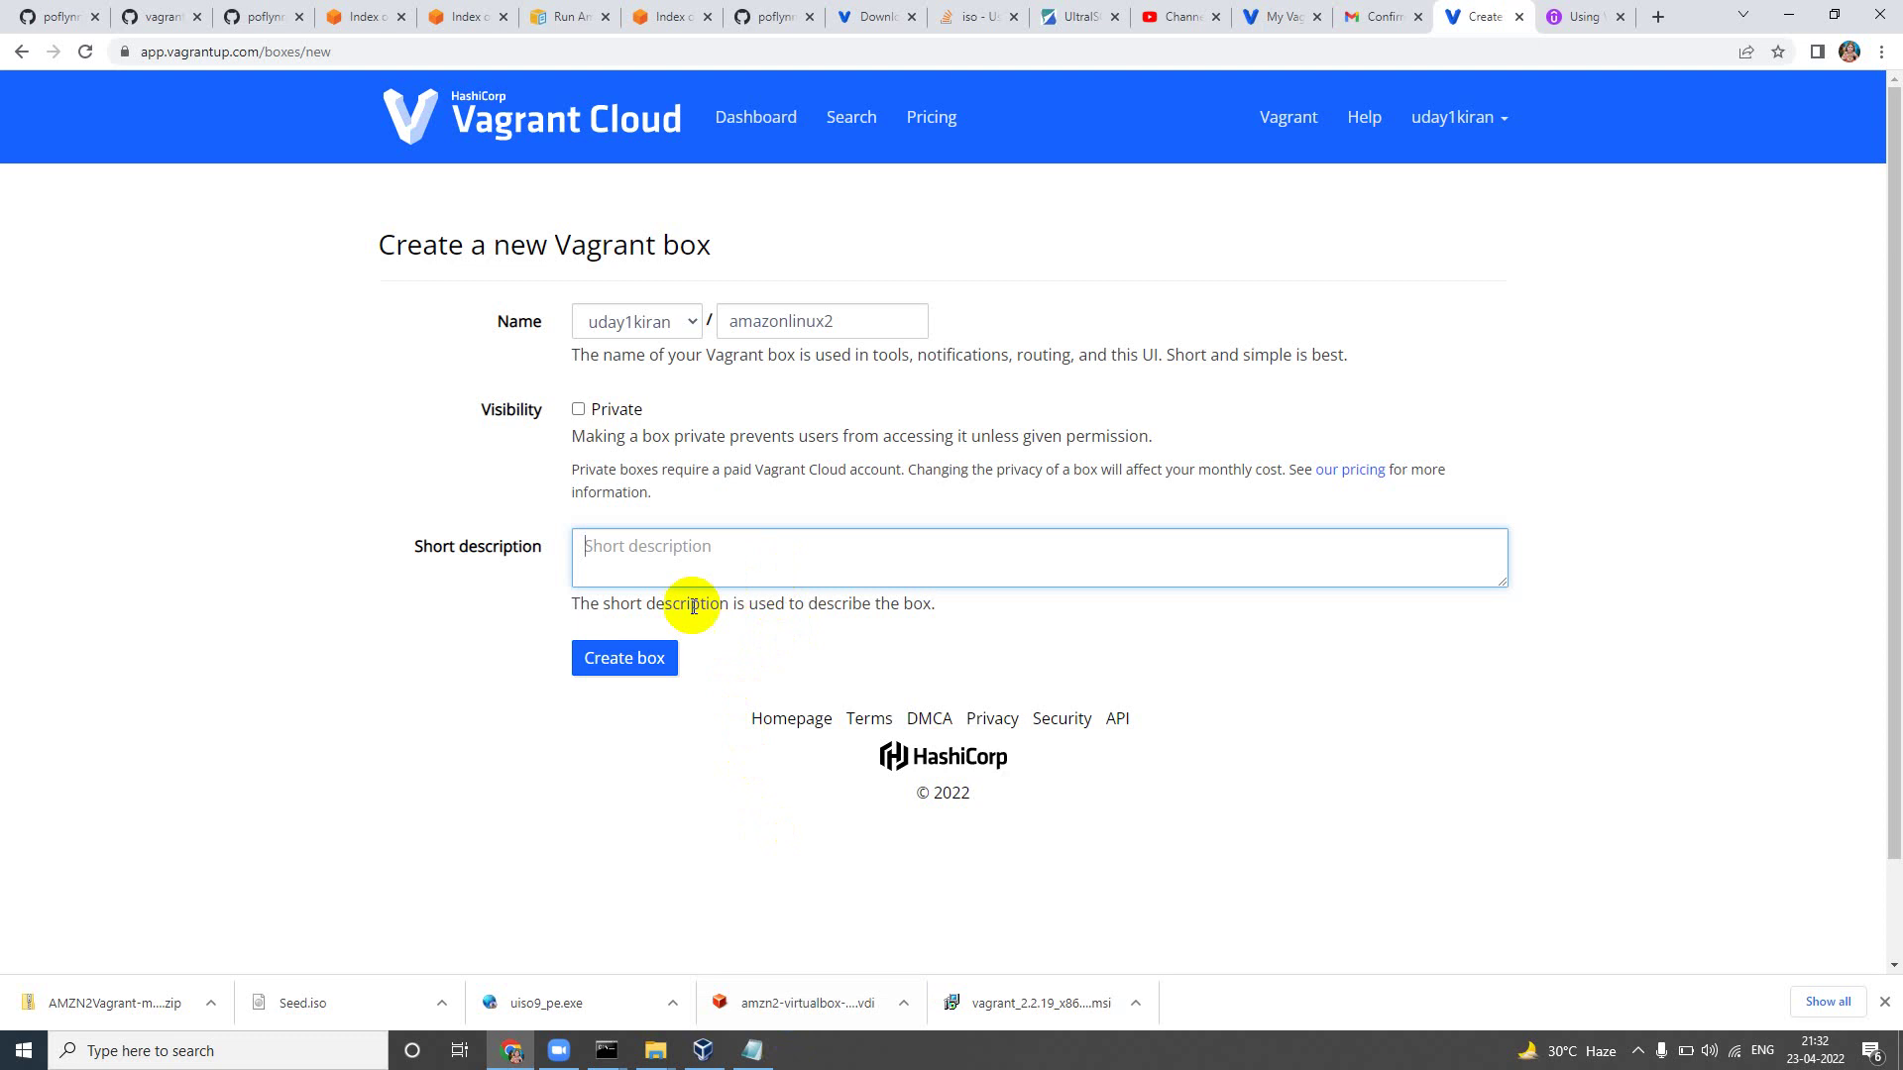
click(756, 1050)
click(756, 1050)
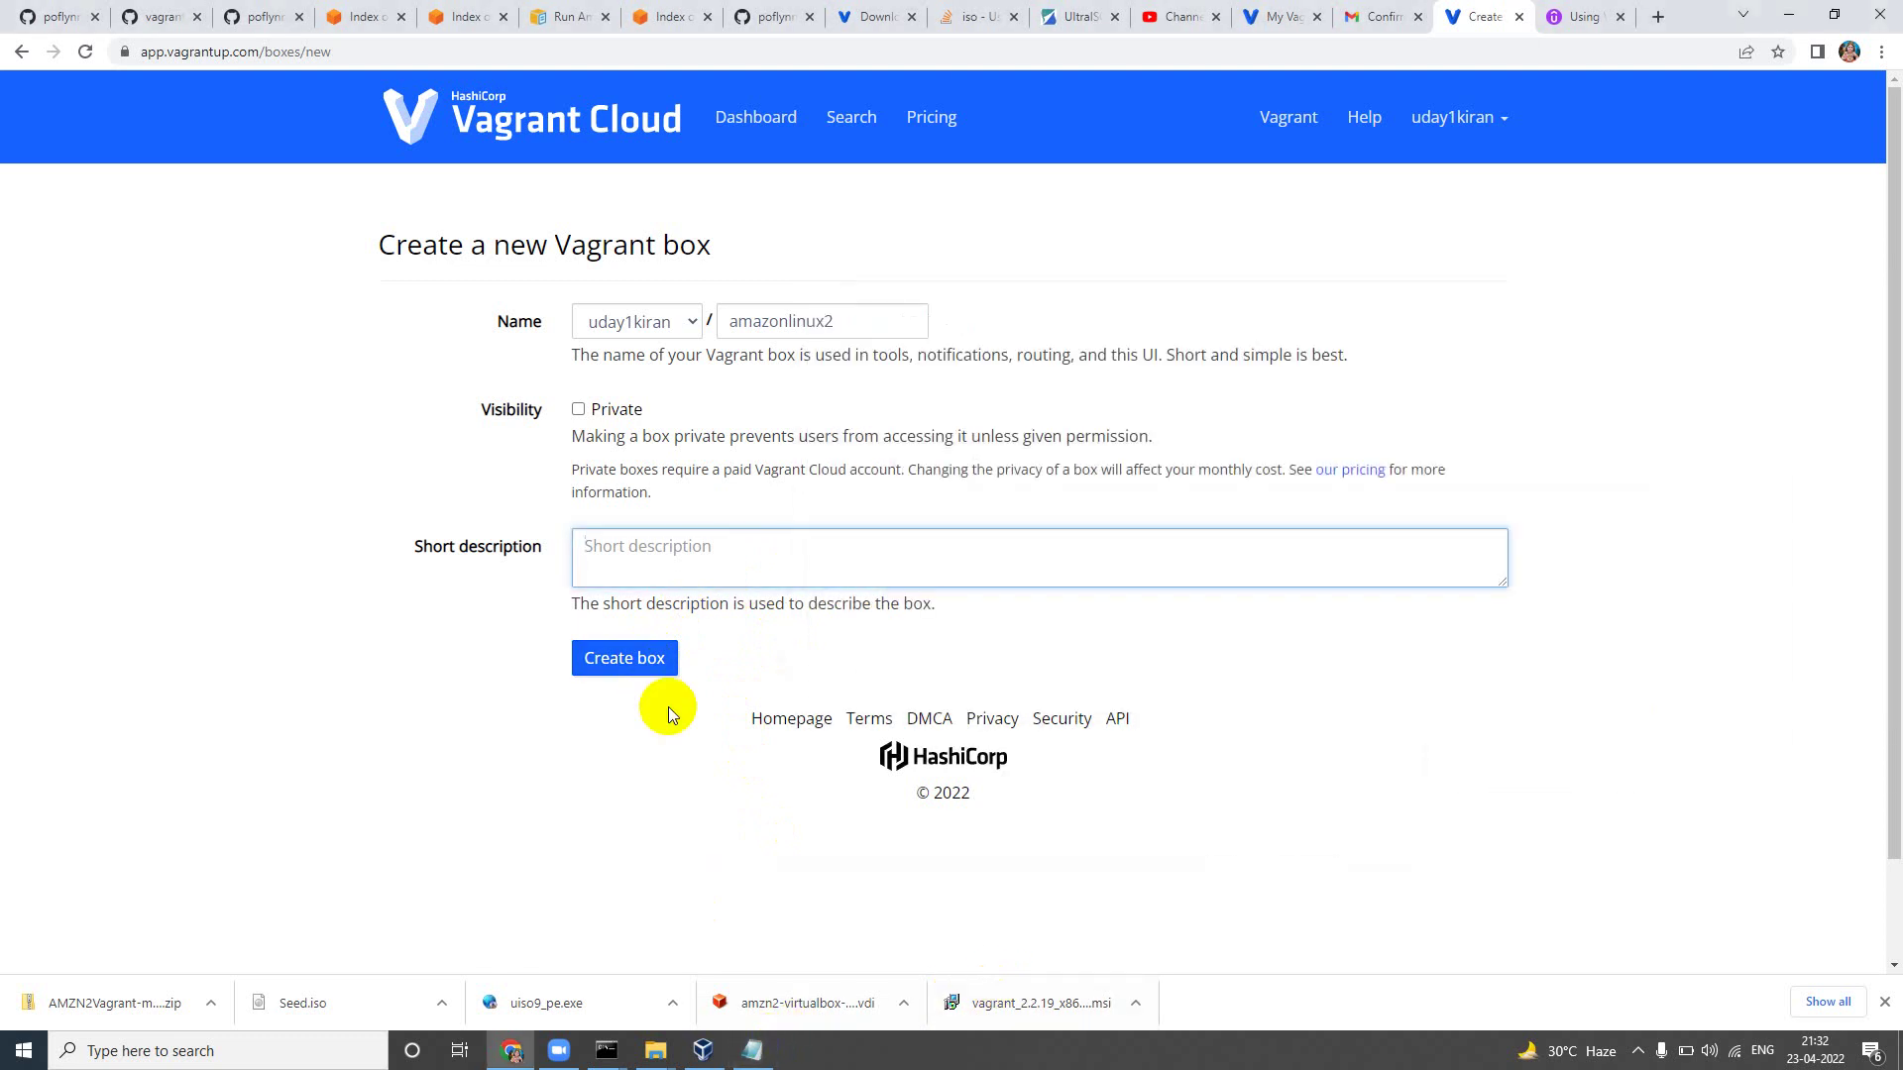
click(622, 671)
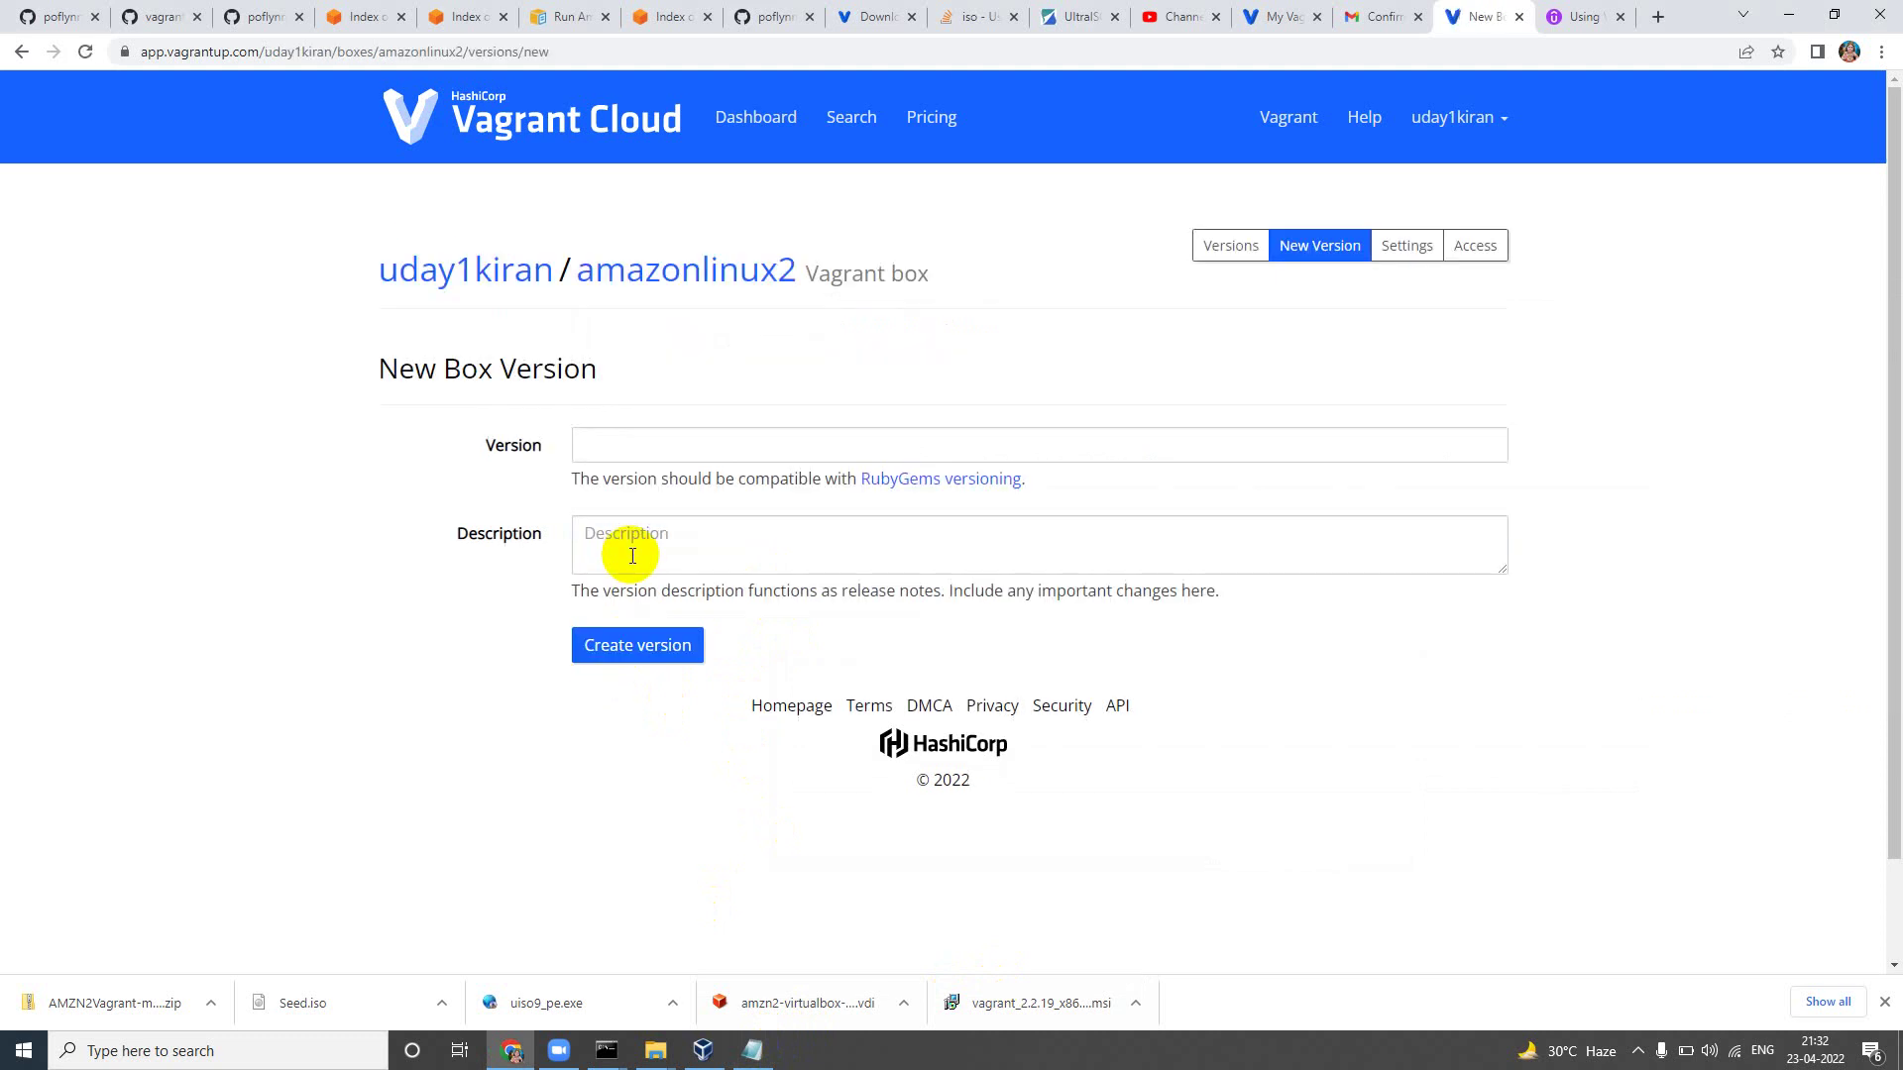
Step: Create version 1.0 of amazonlinux2 with the description 'Amazon Linux 2'
click(660, 449)
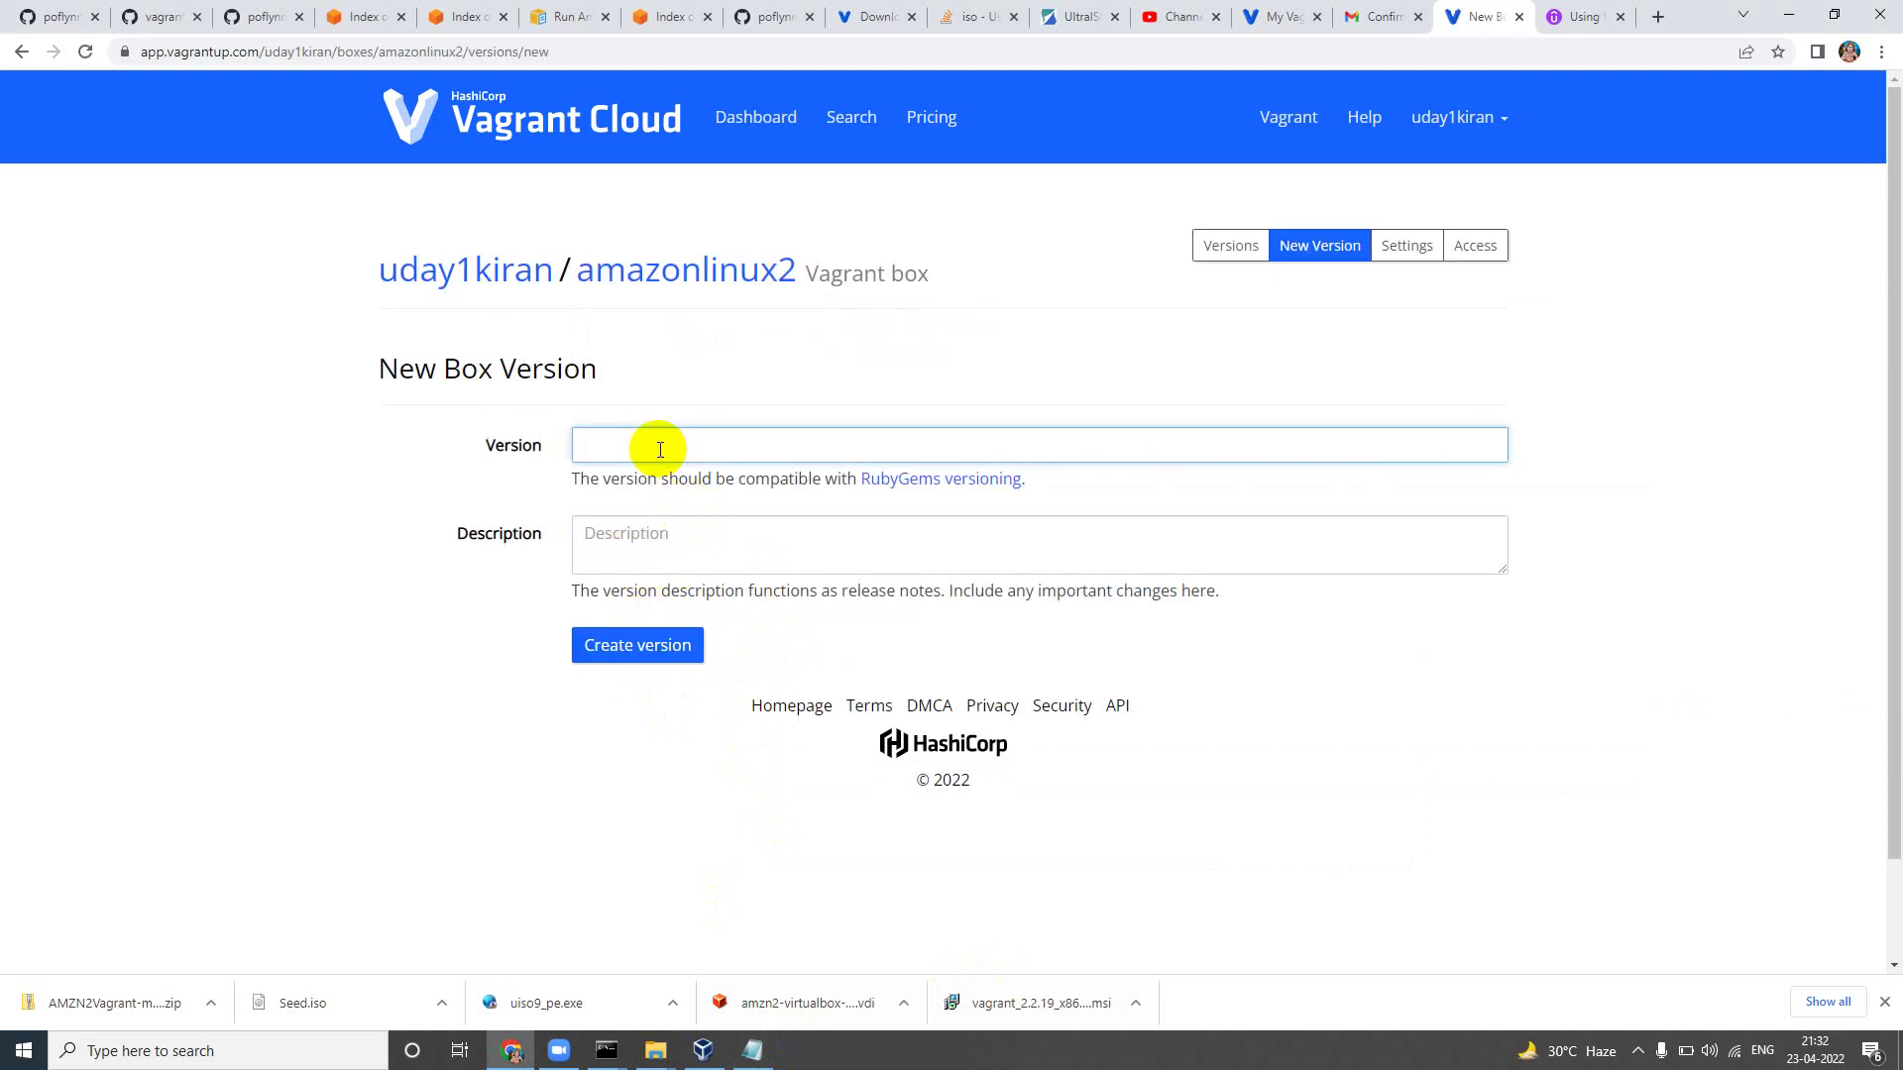
text(1.0)
click(635, 544)
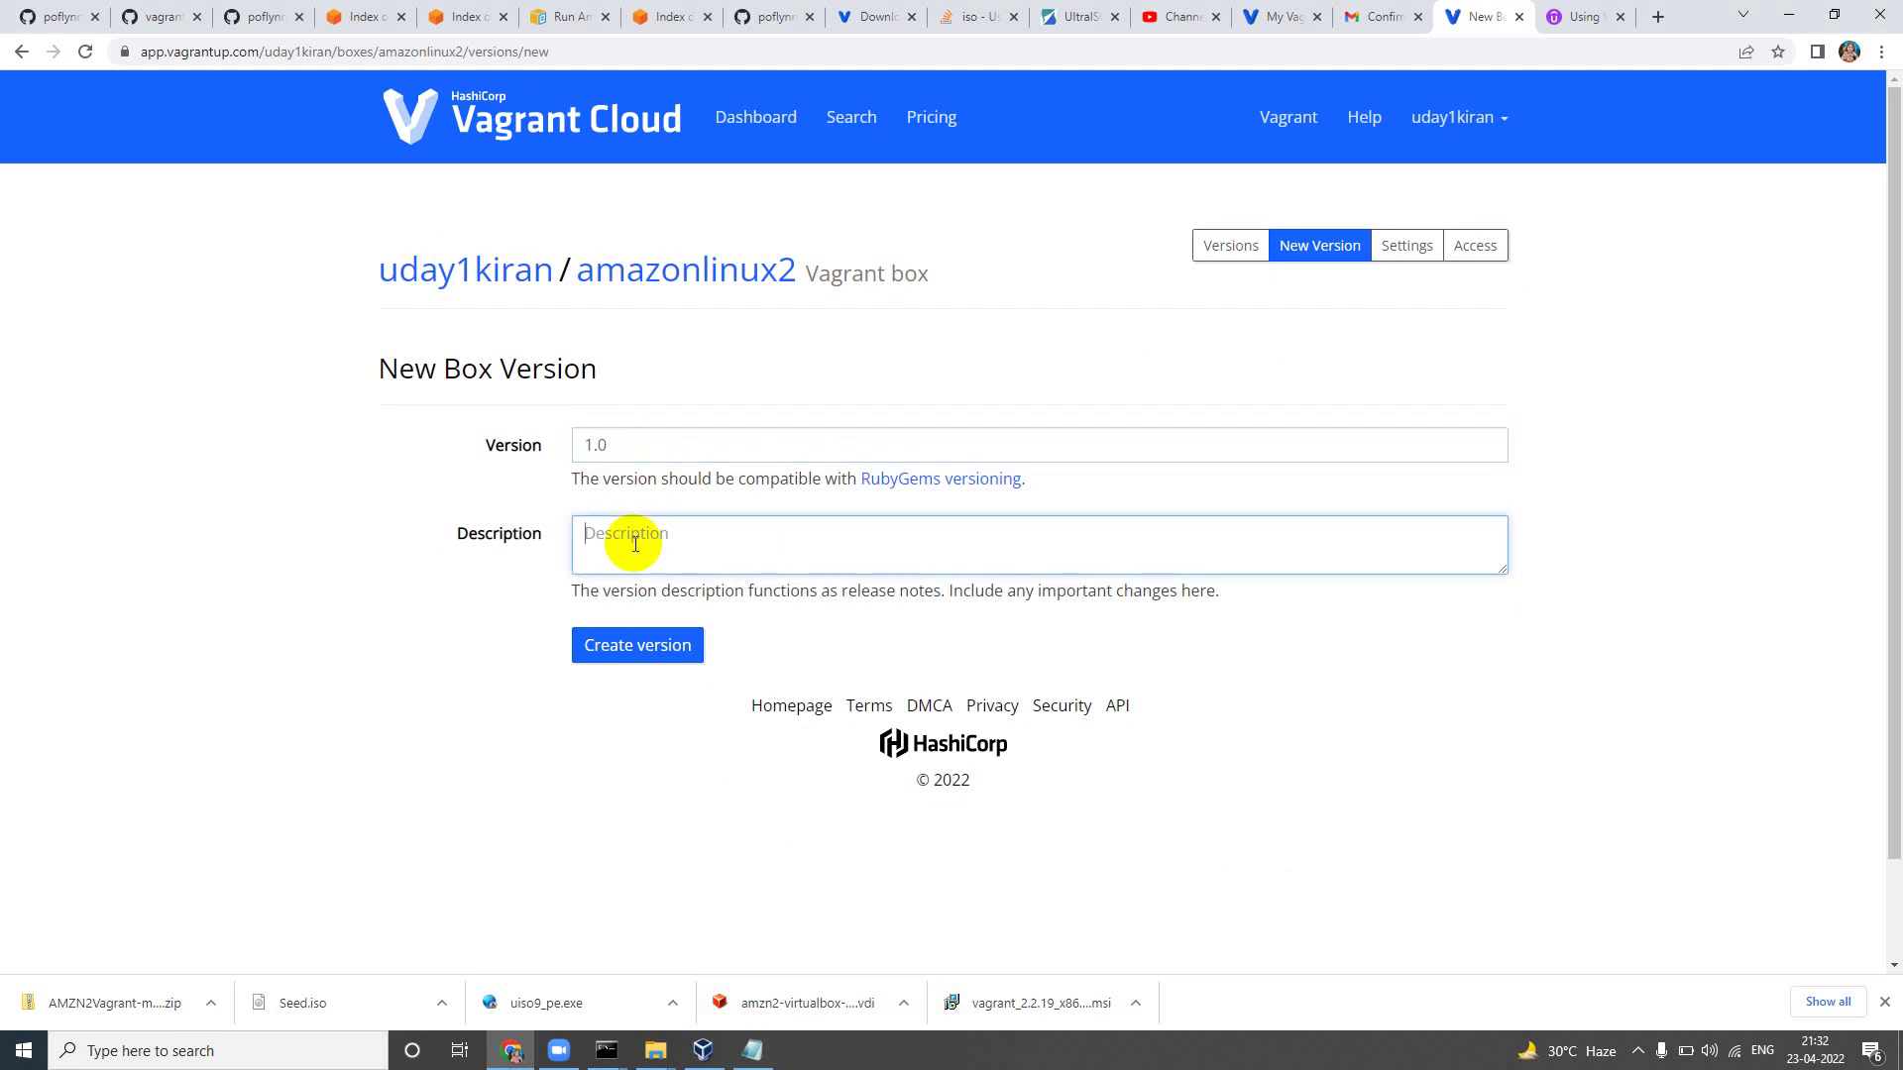
text(Amazon Linux 2 uploaded)
key(BackSpace)
key(BackSpace)
key(BackSpace)
key(BackSpace)
key(BackSpace)
key(BackSpace)
key(BackSpace)
key(BackSpace)
click(612, 646)
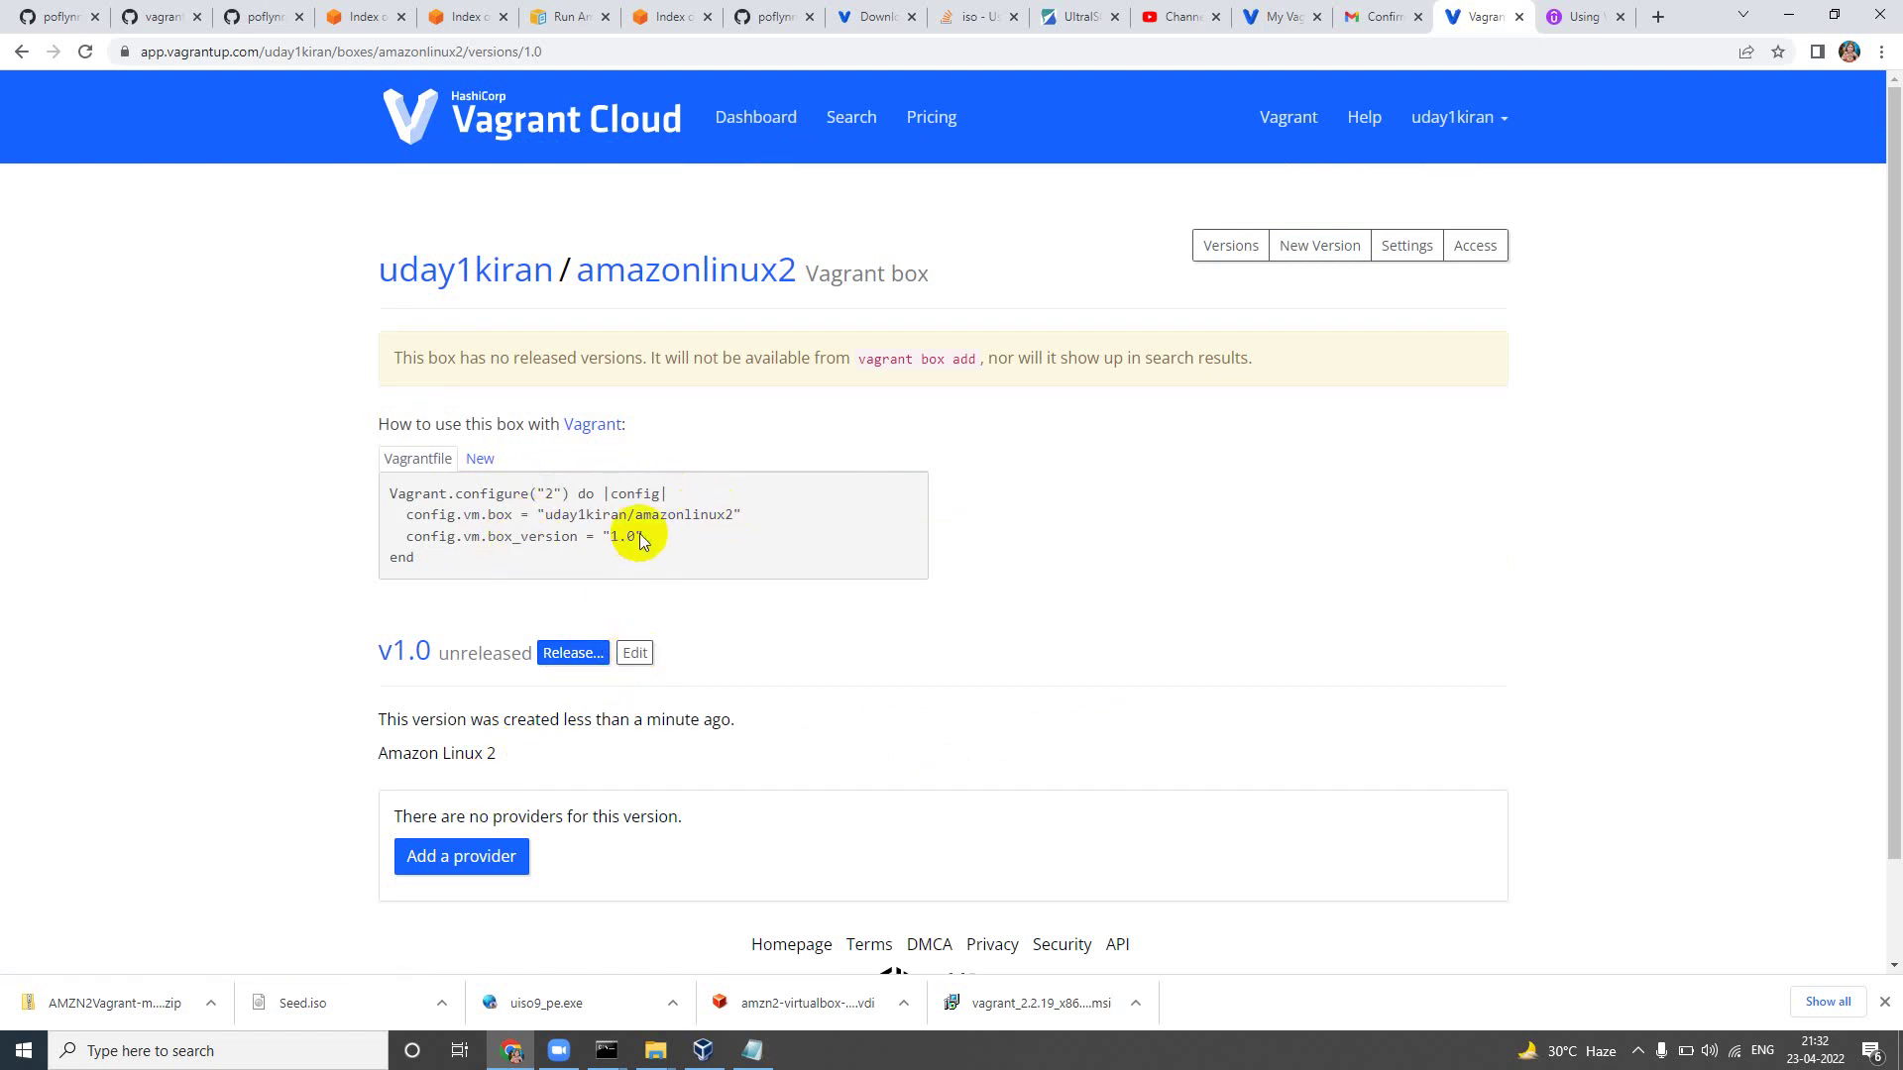
Step: Add a virtualbox provider to version 1.0, leaving checksum type and checksum empty
mouse_move(1889, 478)
mouse_down()
mouse_move(1890, 586)
mouse_move(1894, 460)
mouse_up()
click(523, 852)
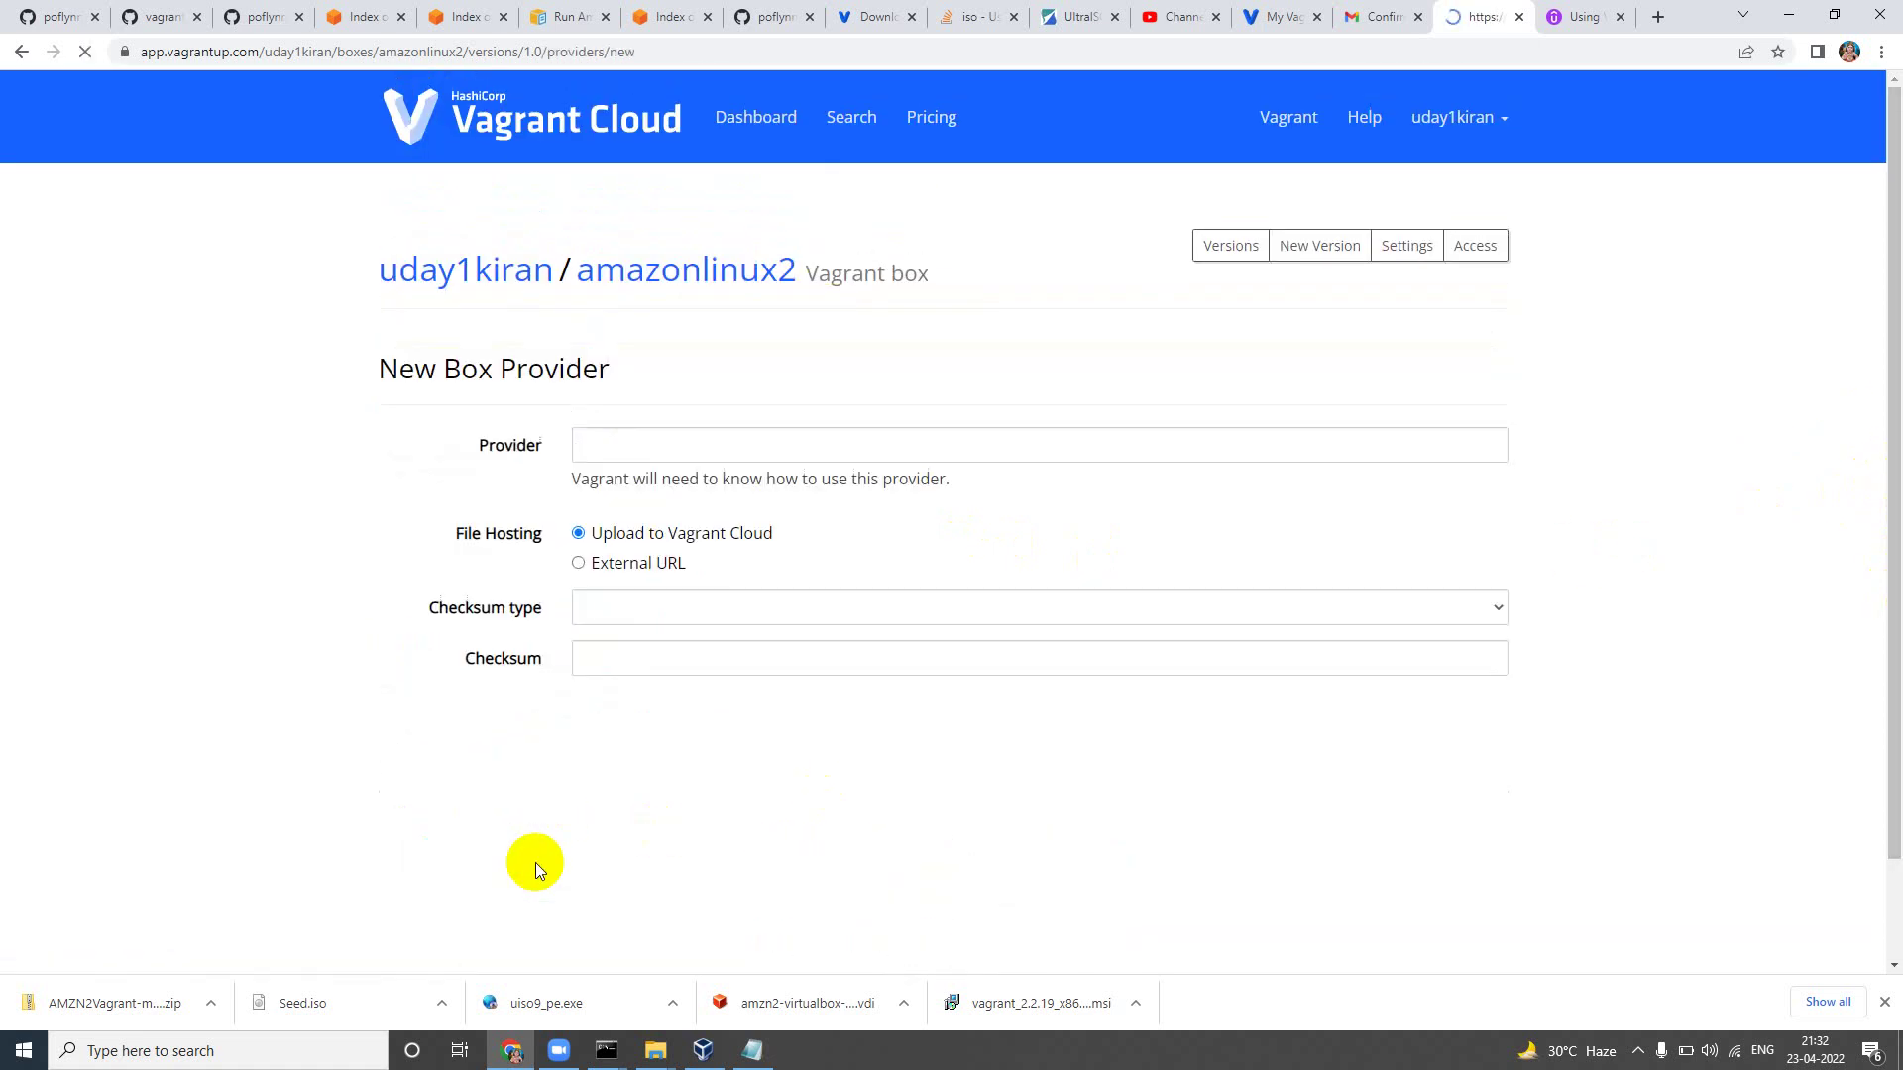
click(634, 457)
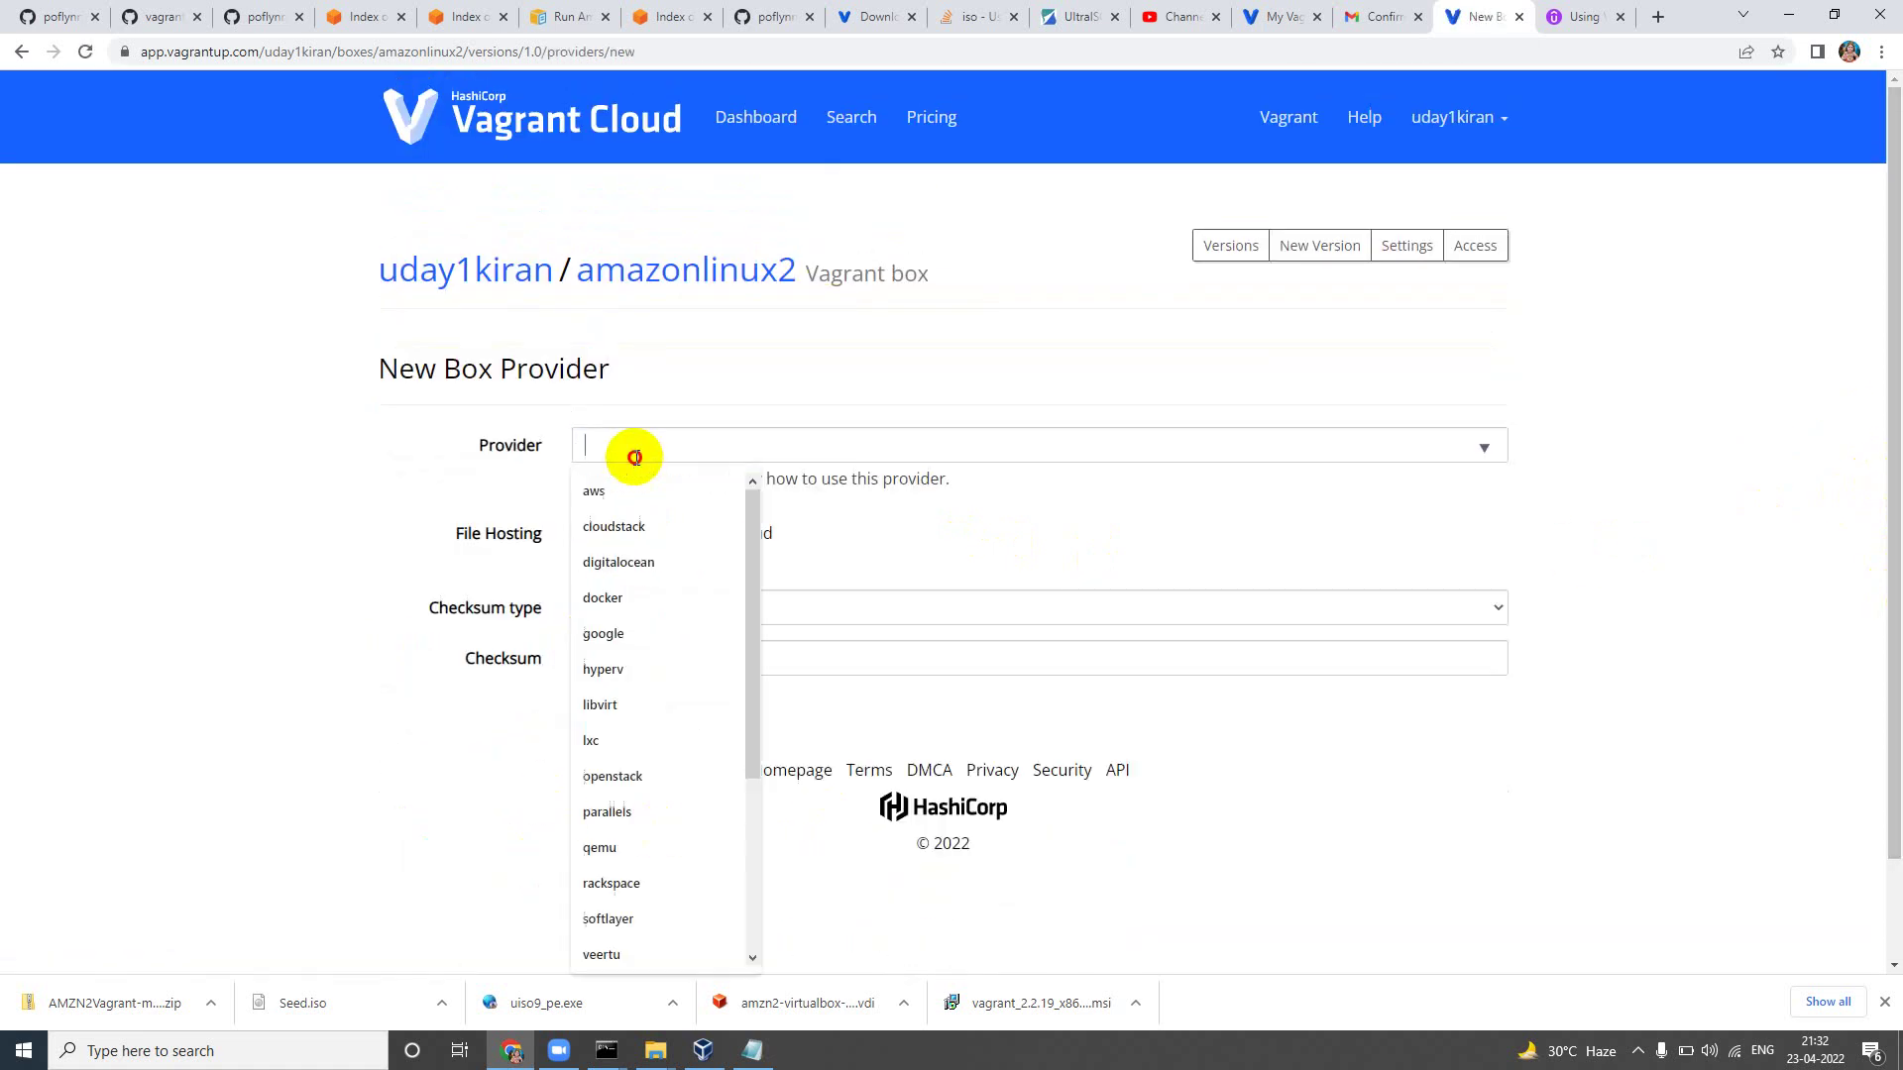
text(vir)
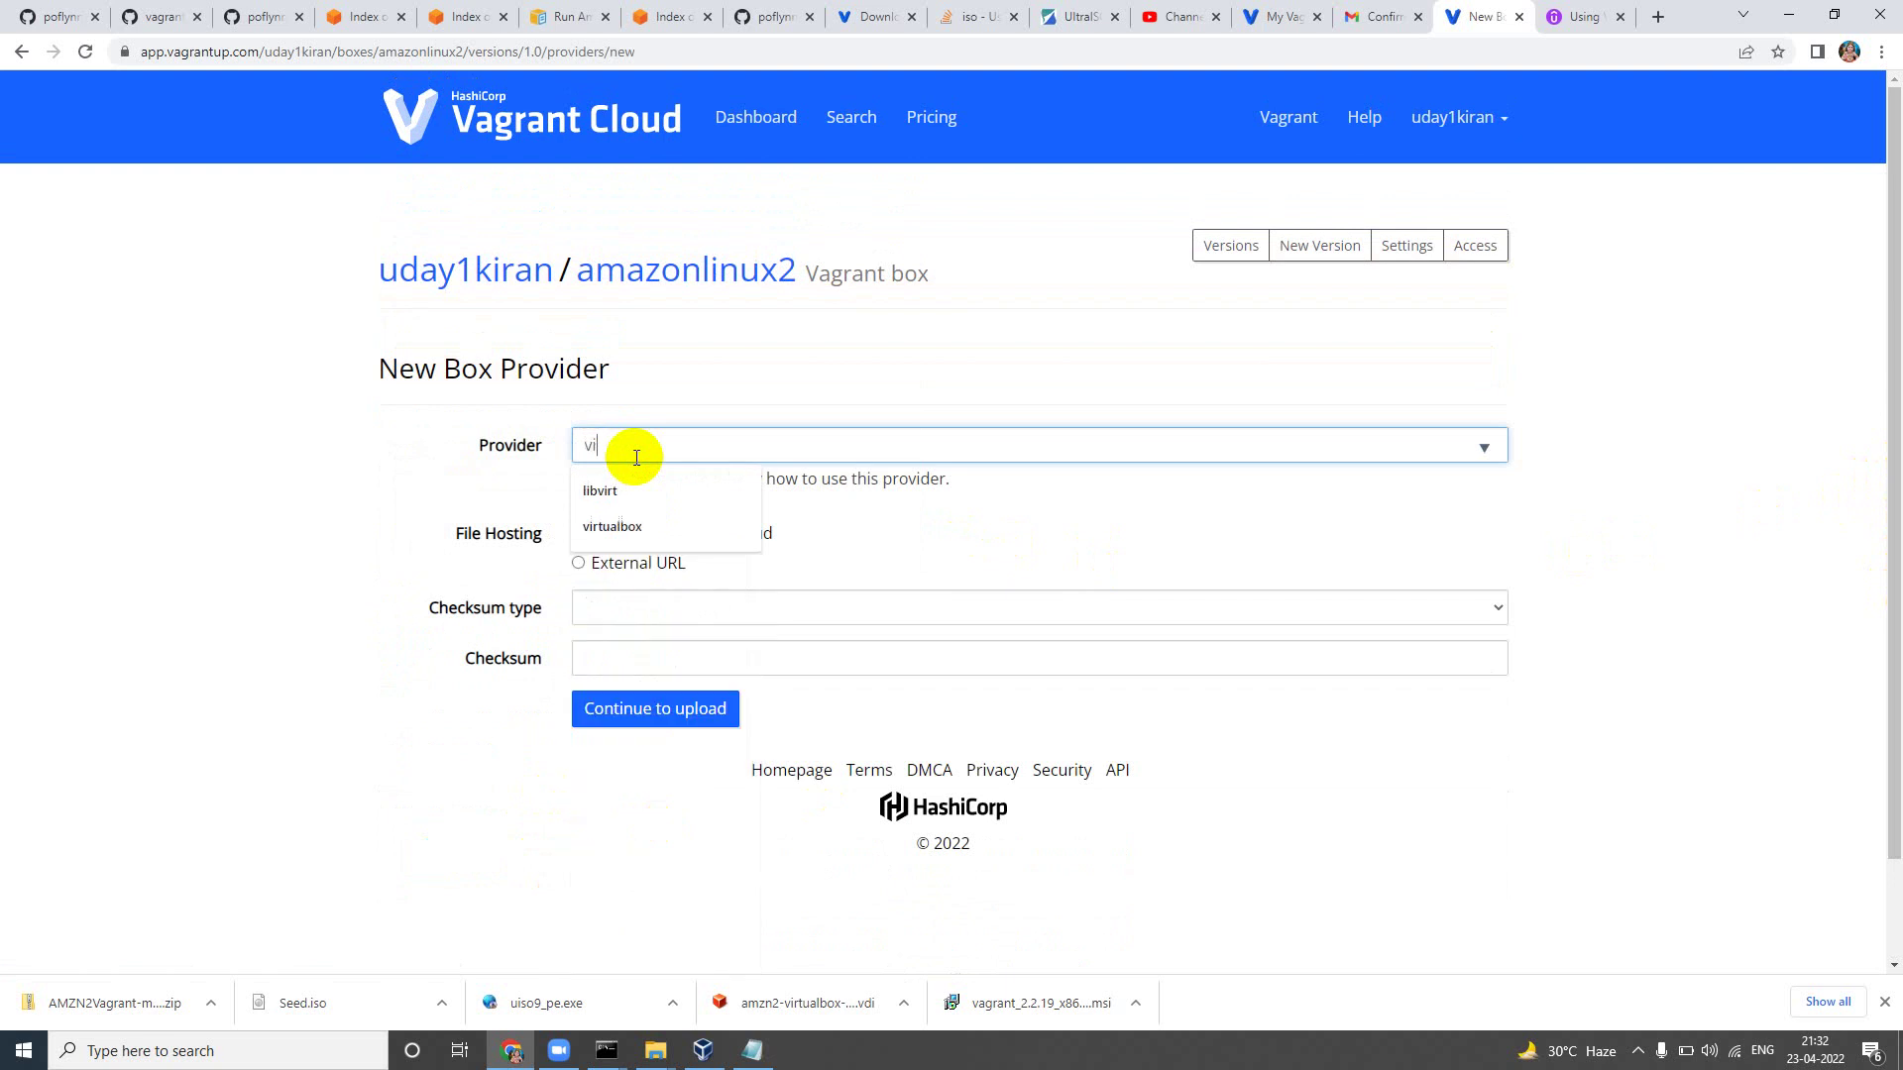
click(620, 525)
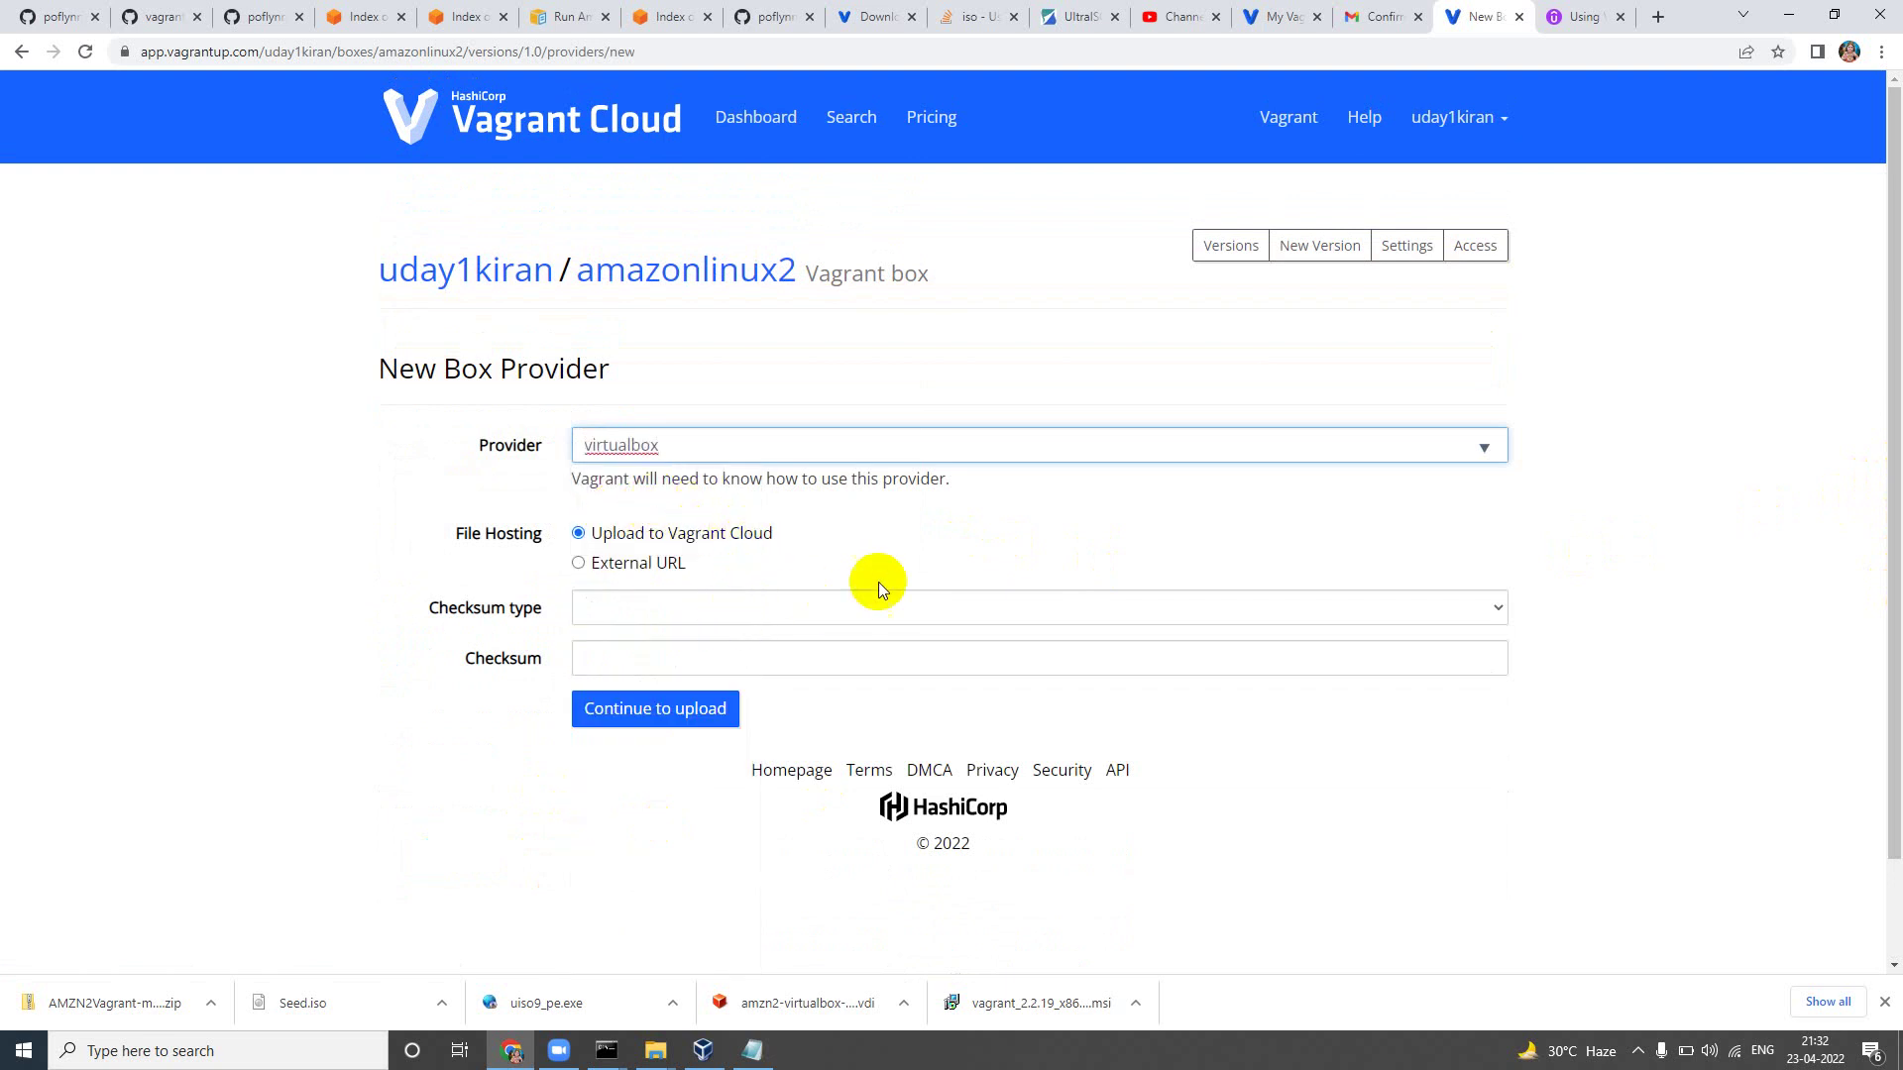
click(811, 608)
click(809, 607)
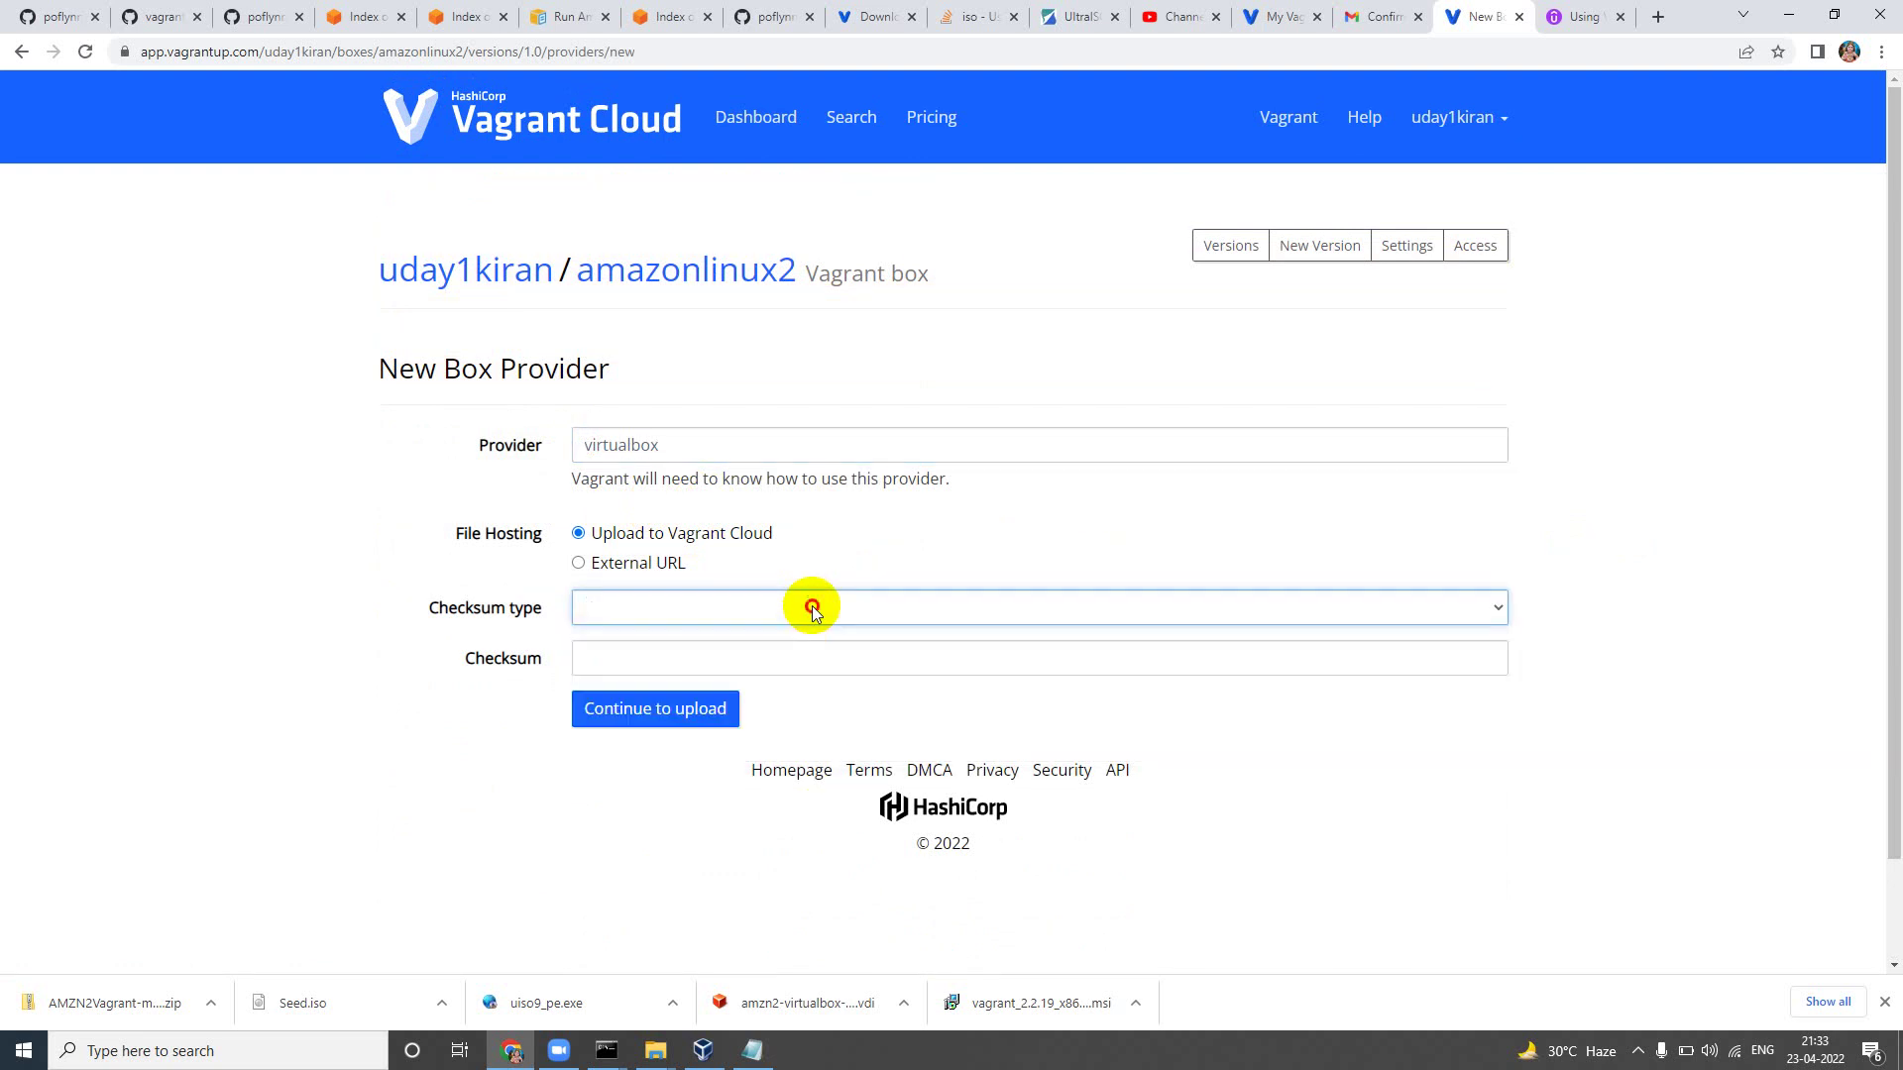
click(741, 663)
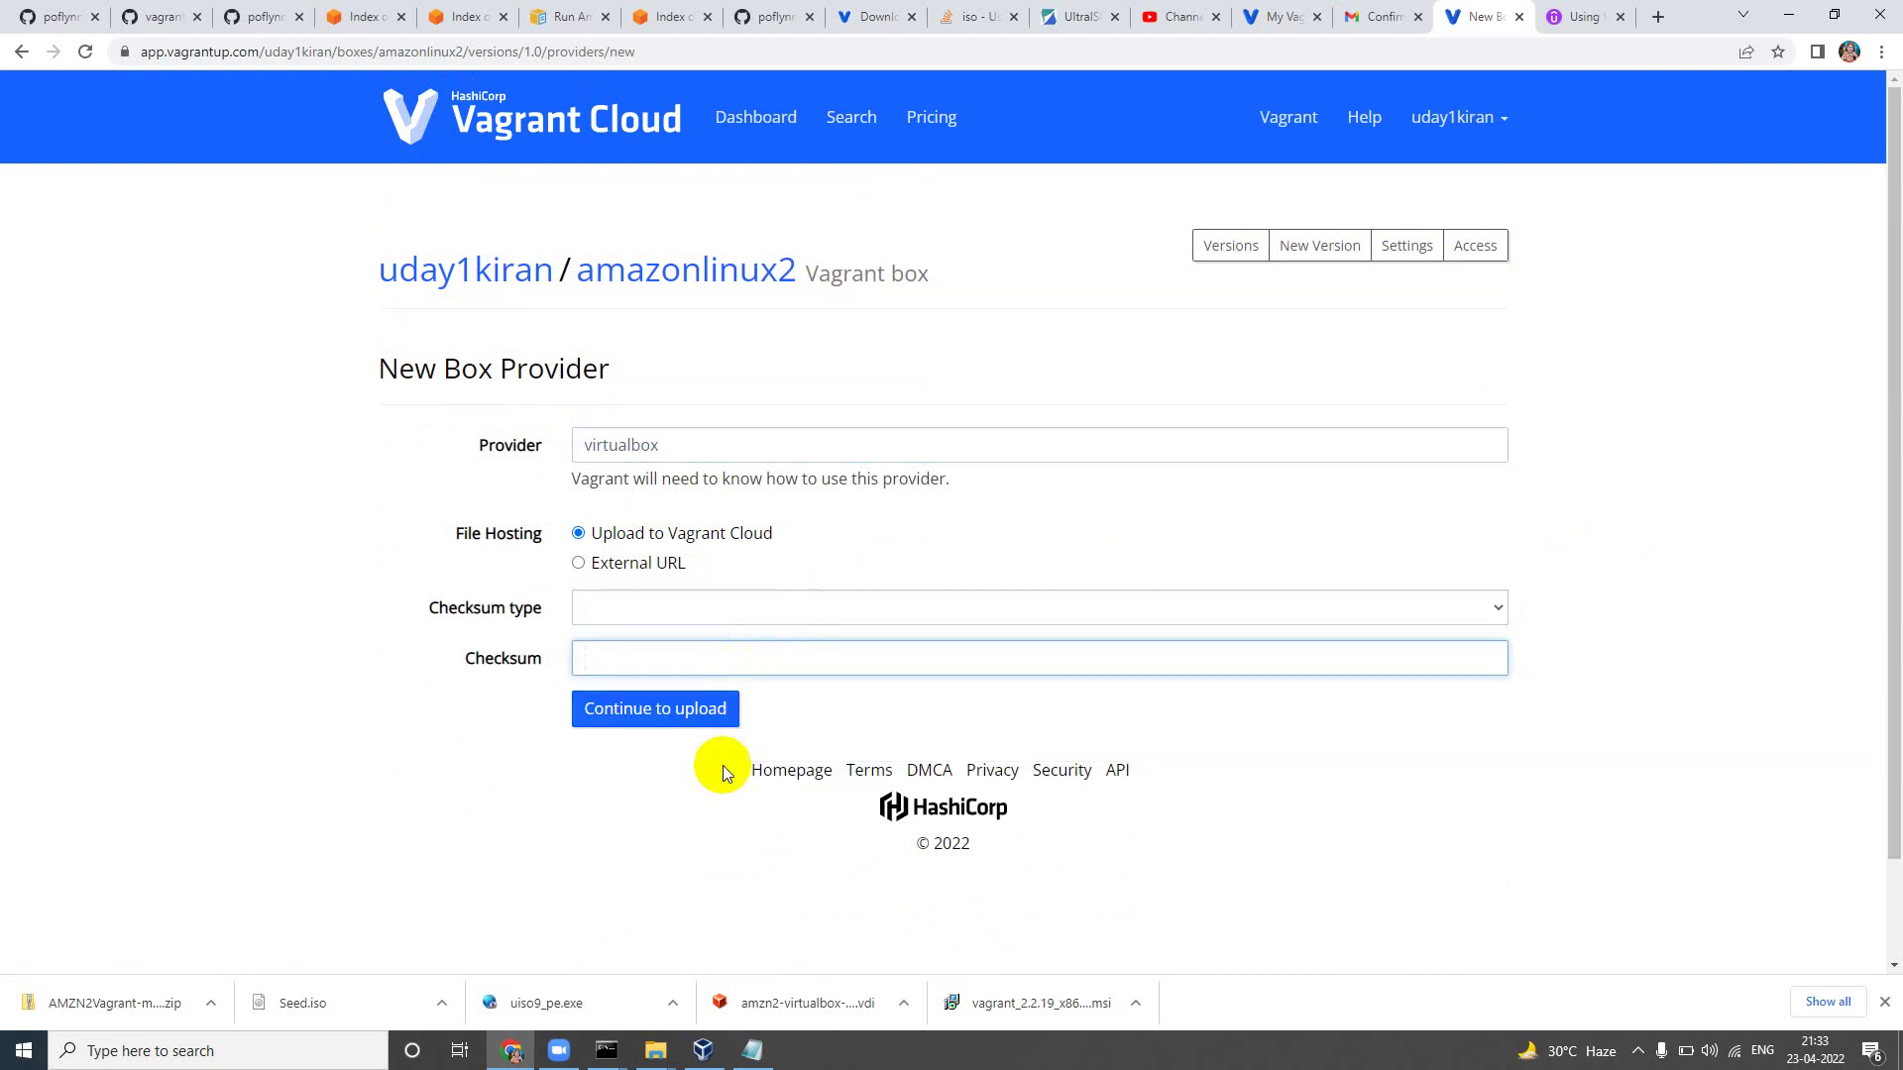
click(678, 710)
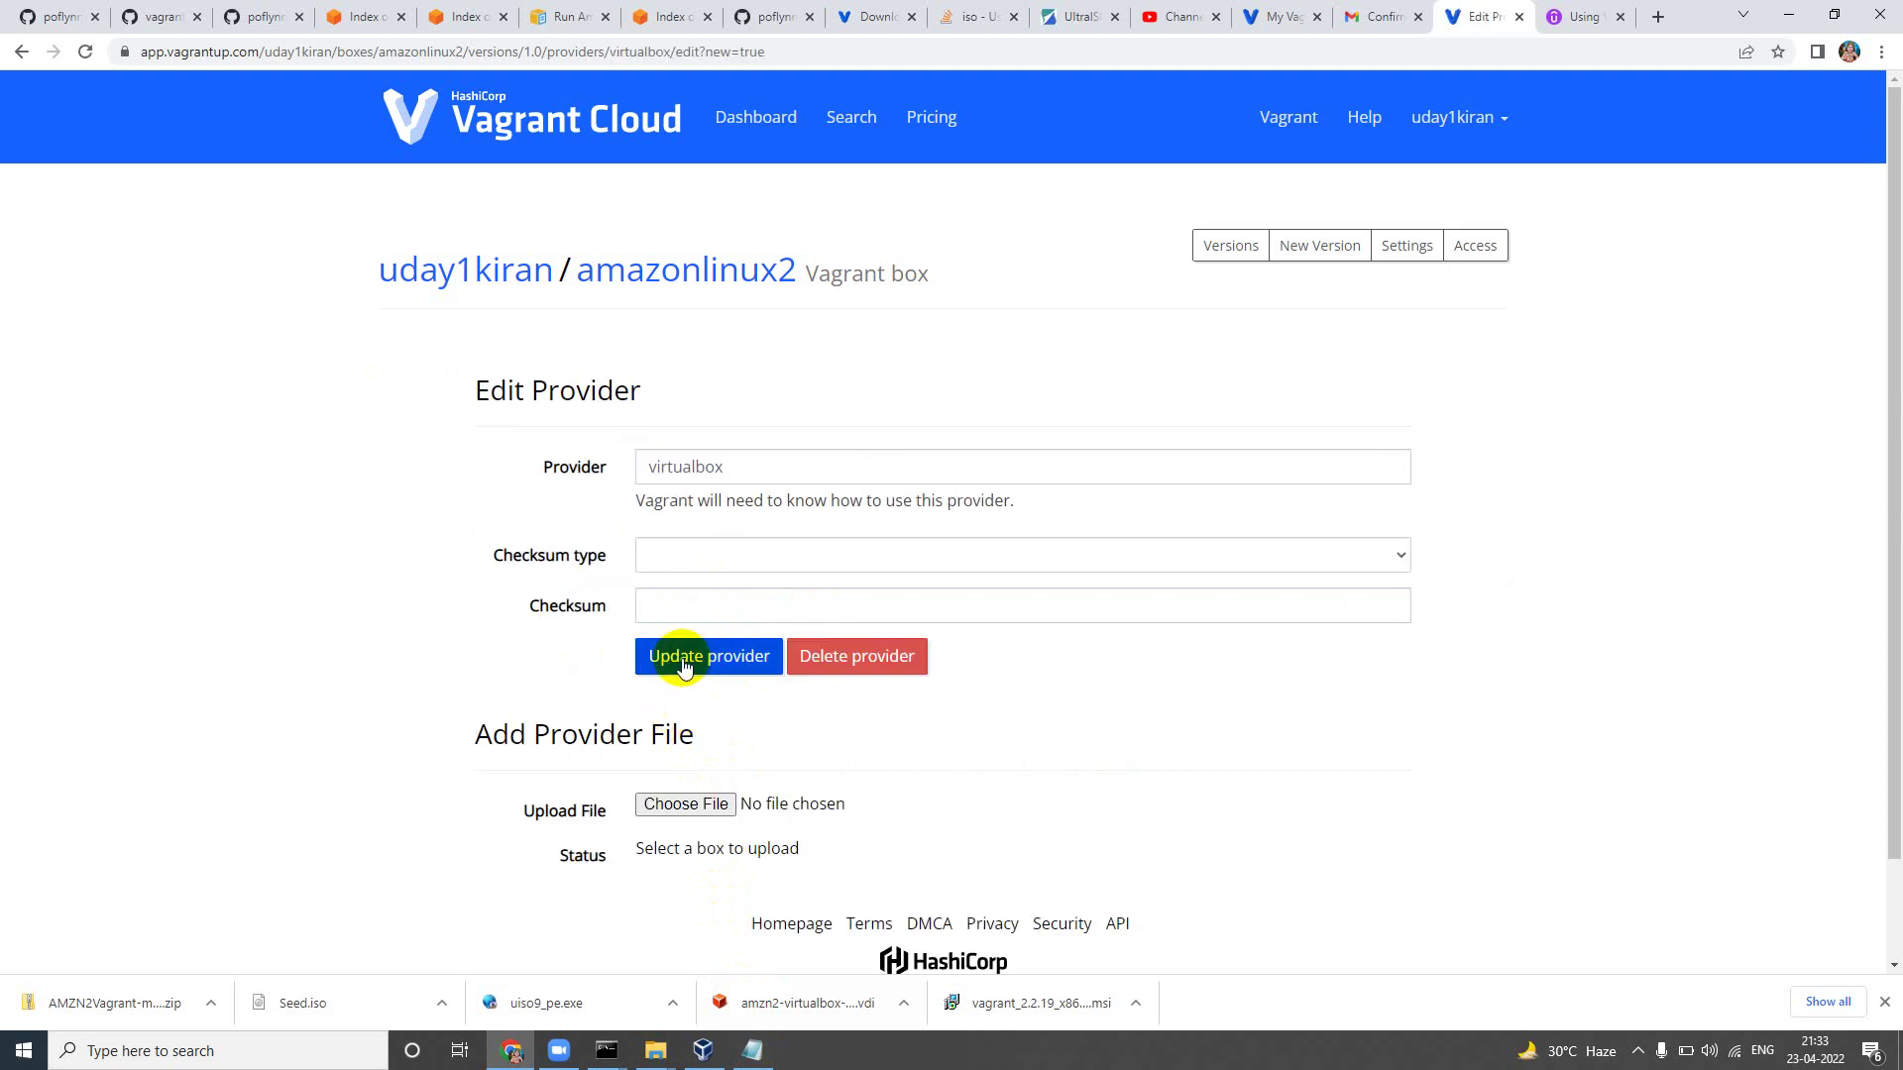
Step: Browse the file picker to the amaznlinux2 folder in the user's directory
click(683, 805)
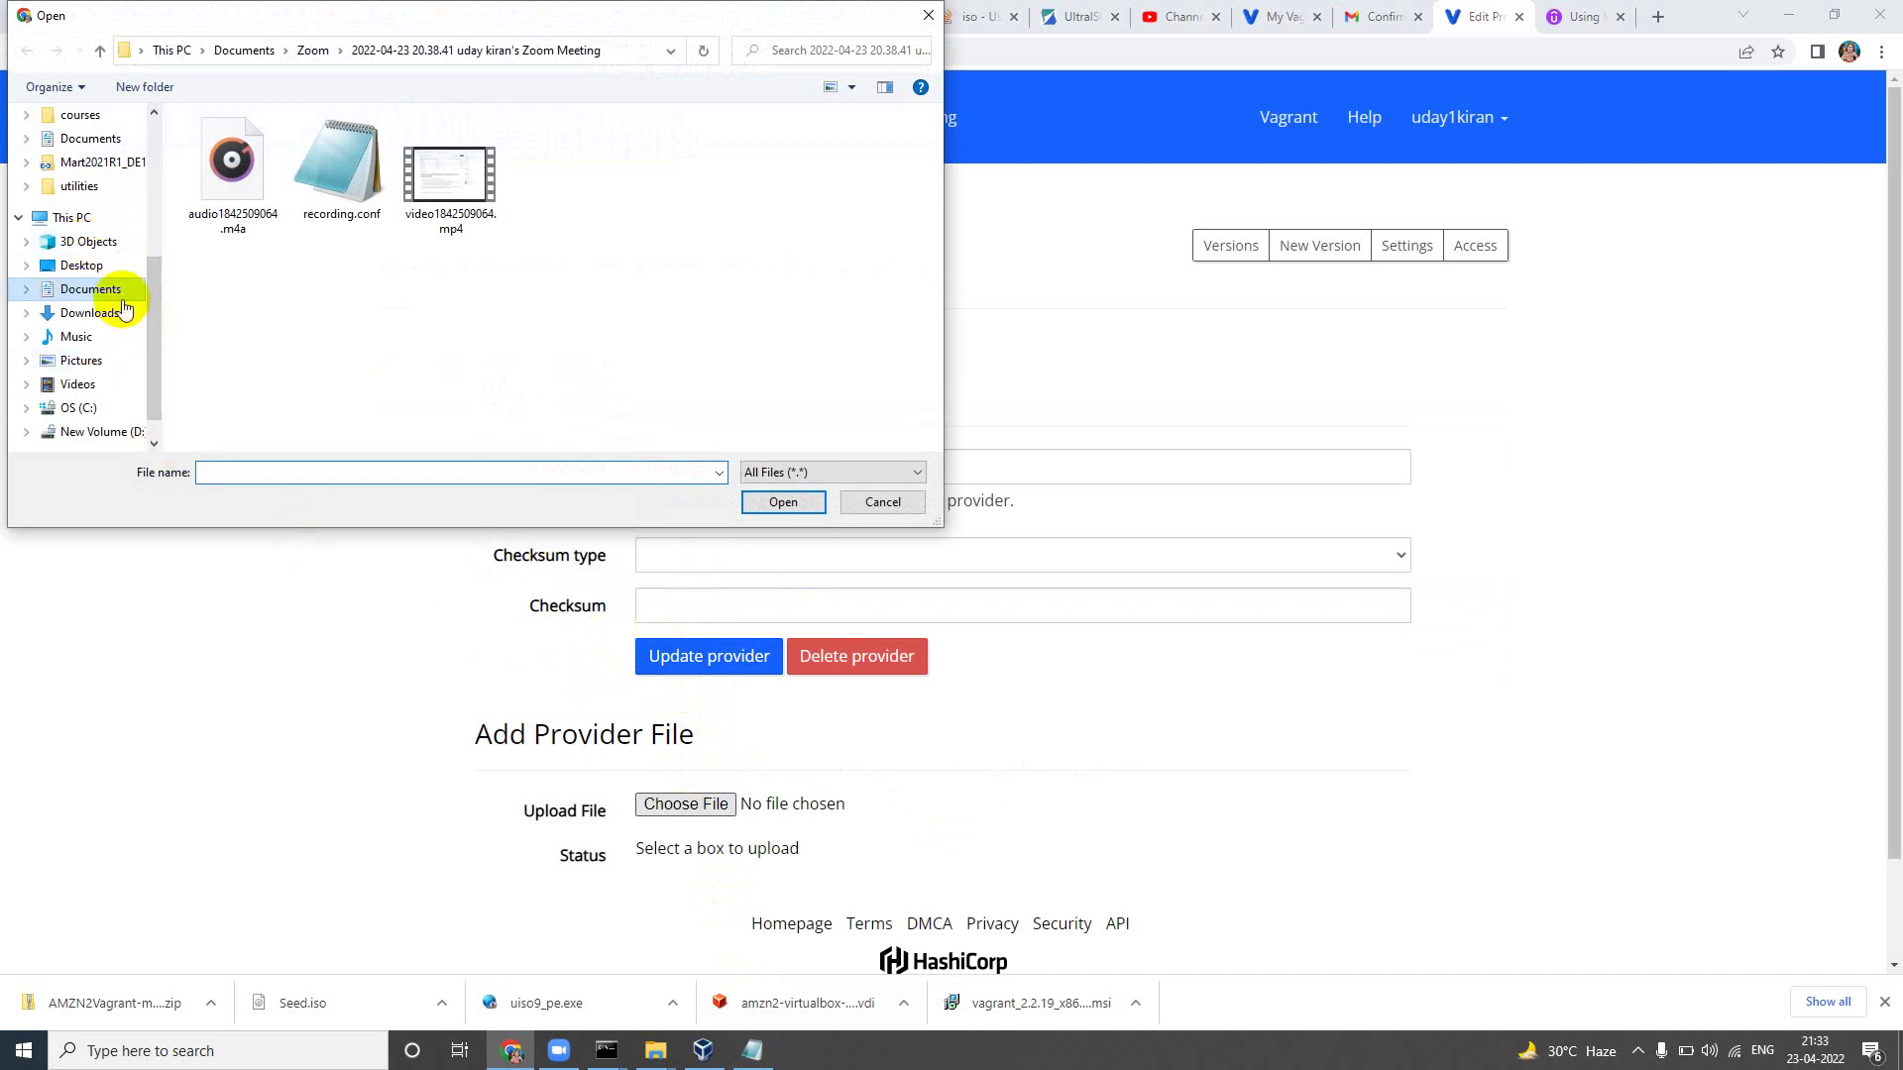
text(c:\)
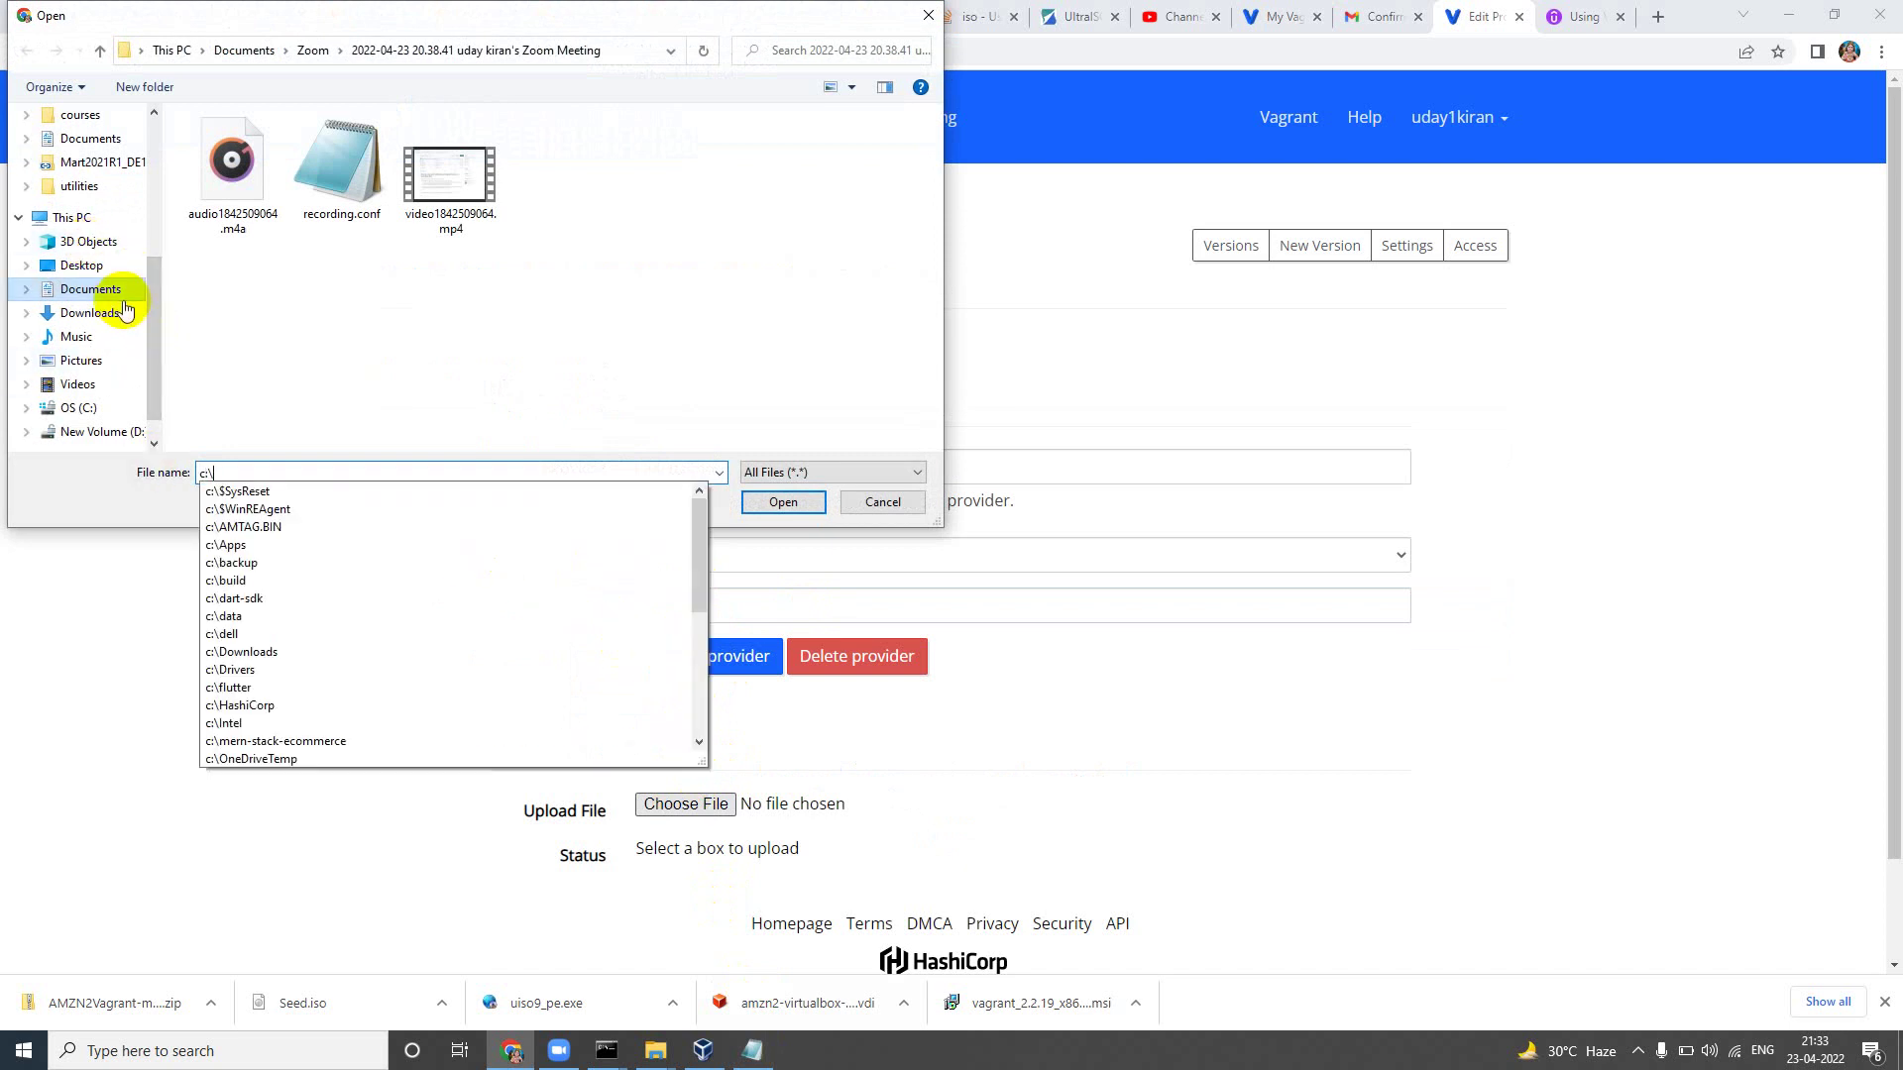
text(Users\u)
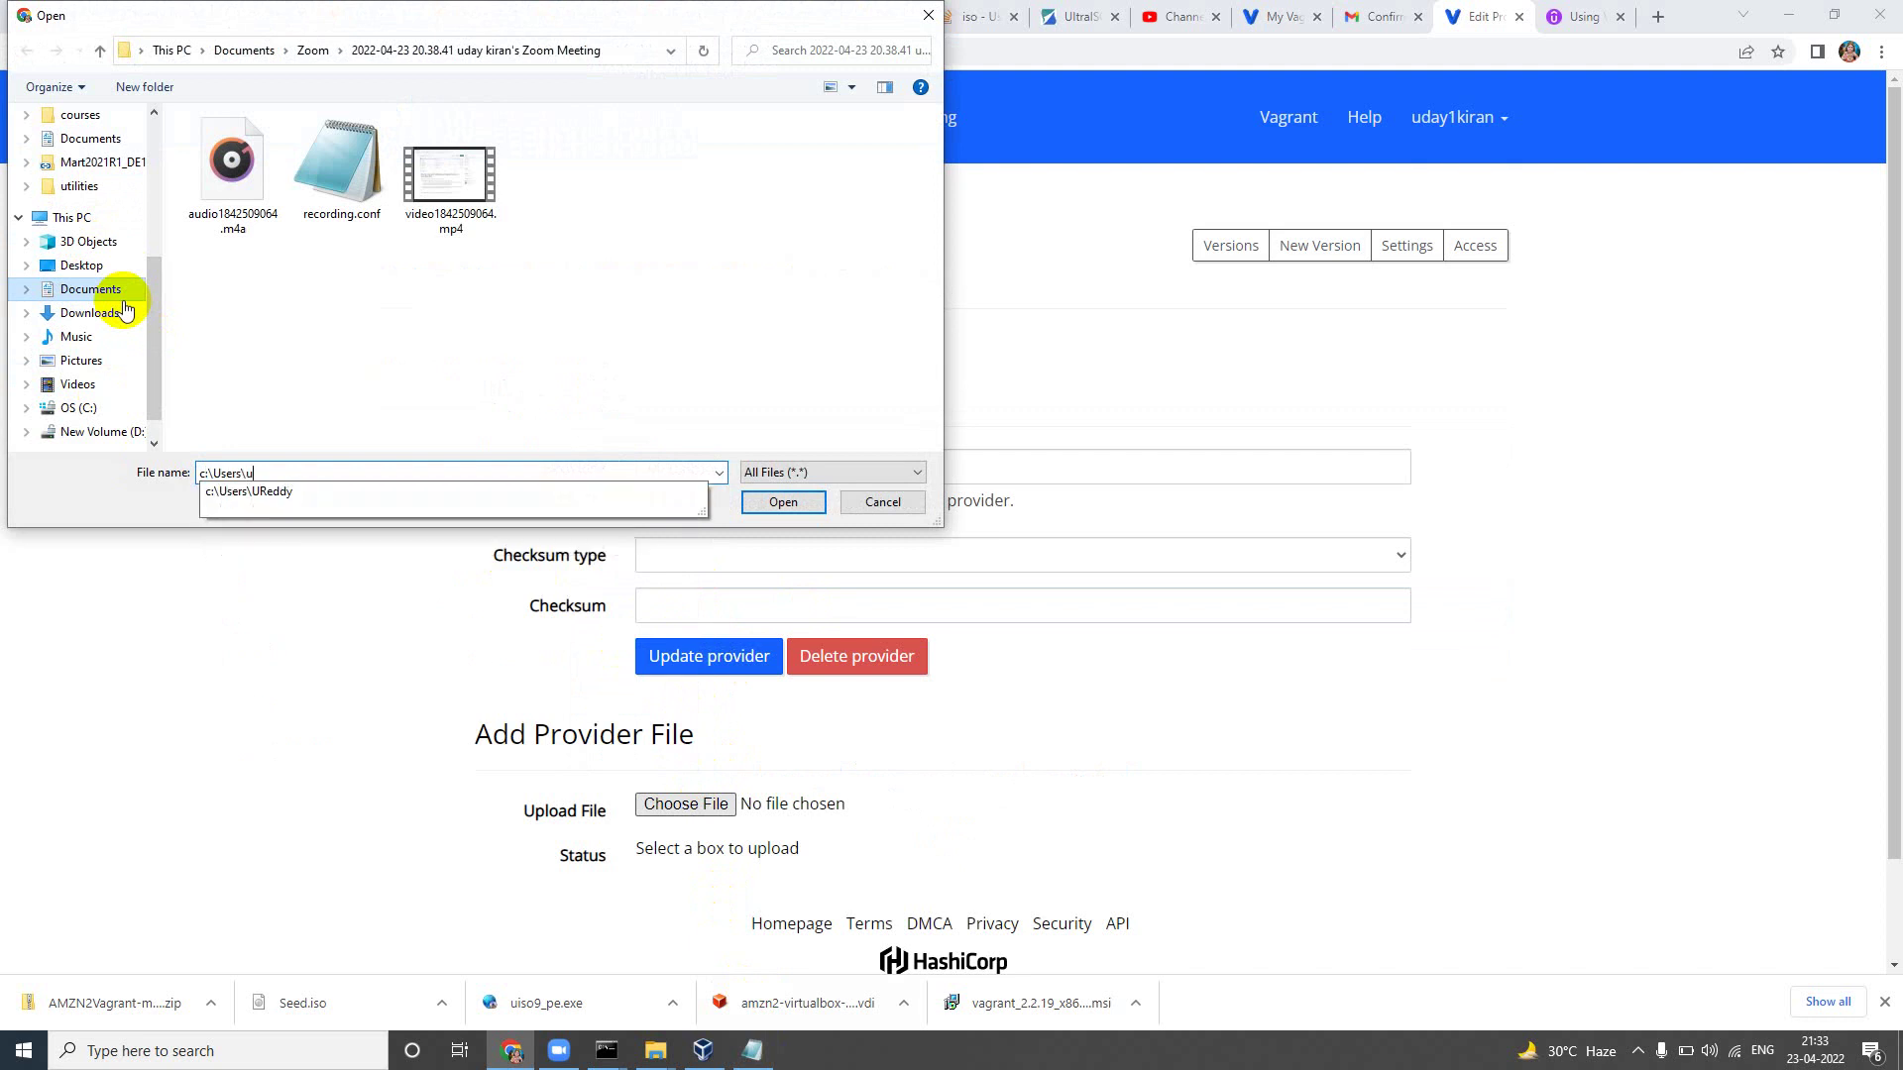
key(Down)
text(\)
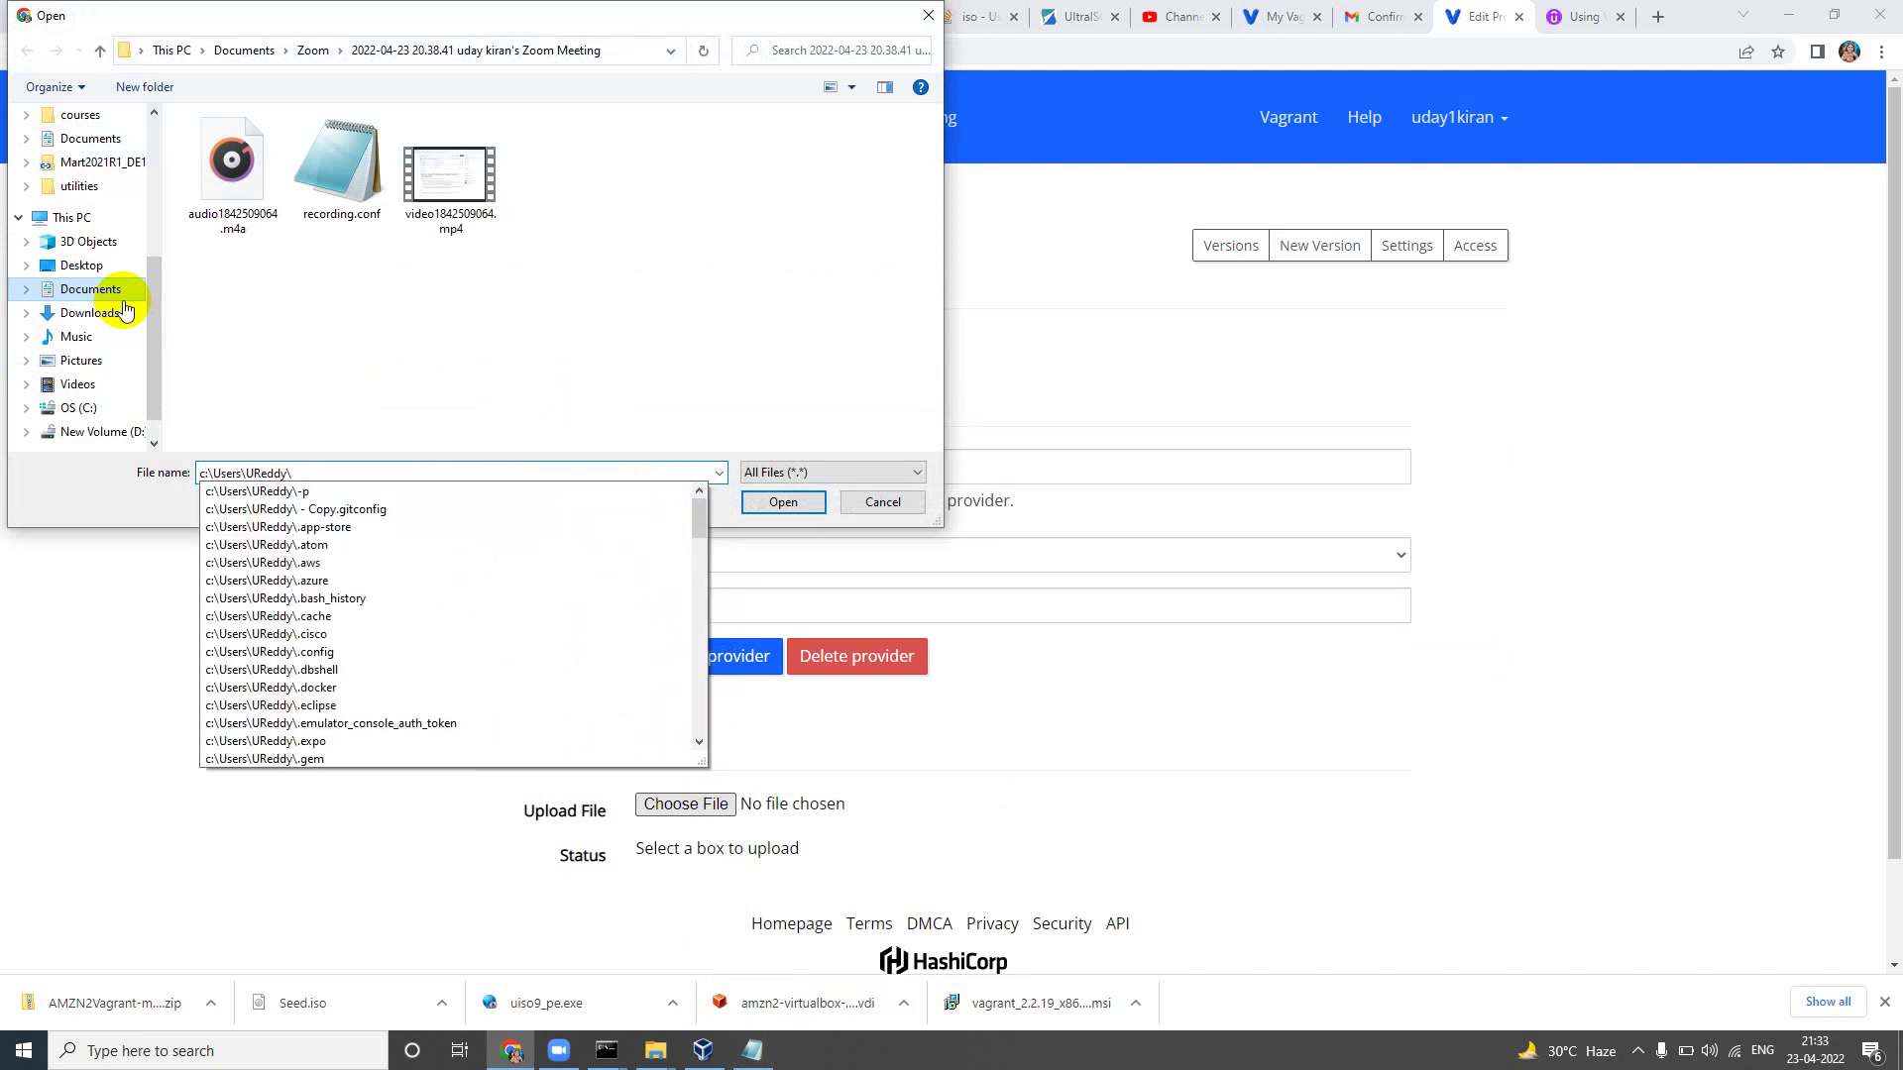
text(a)
key(Down)
key(Down)
key(Down)
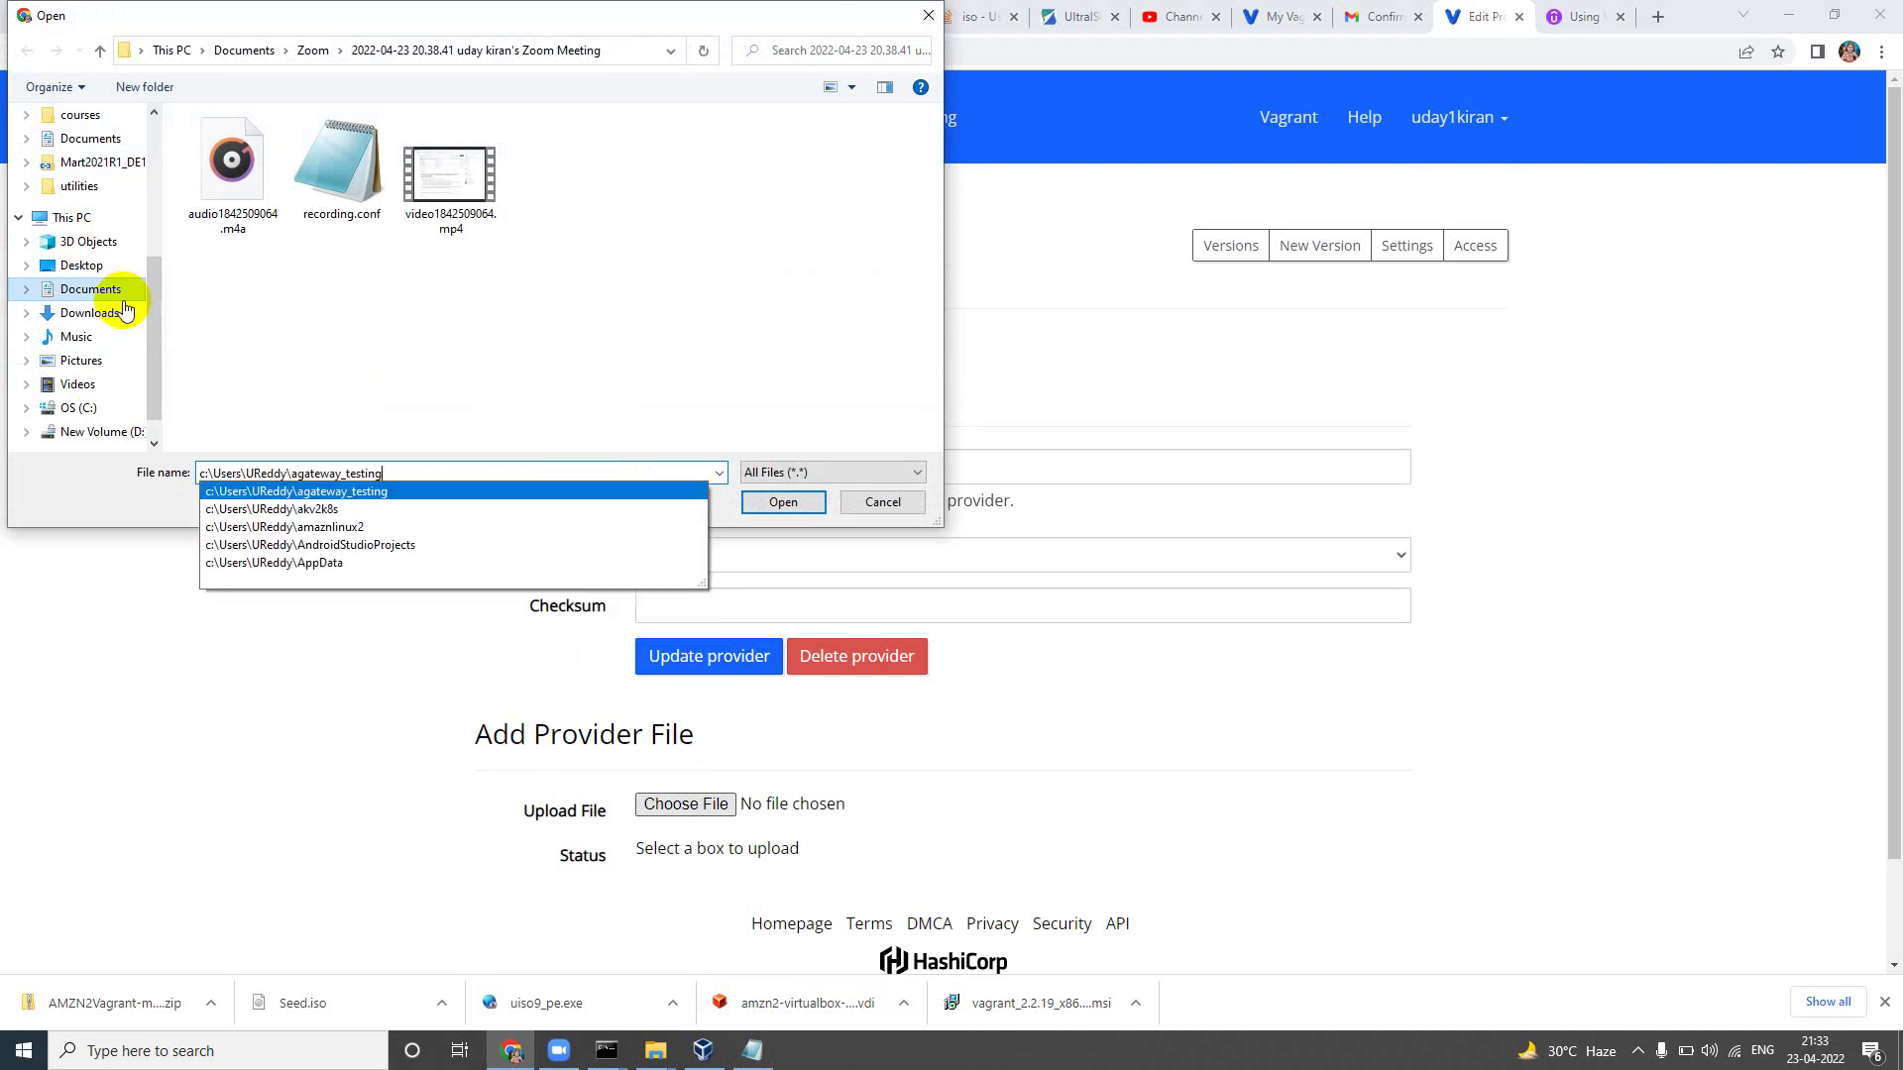
text(\)
key(Return)
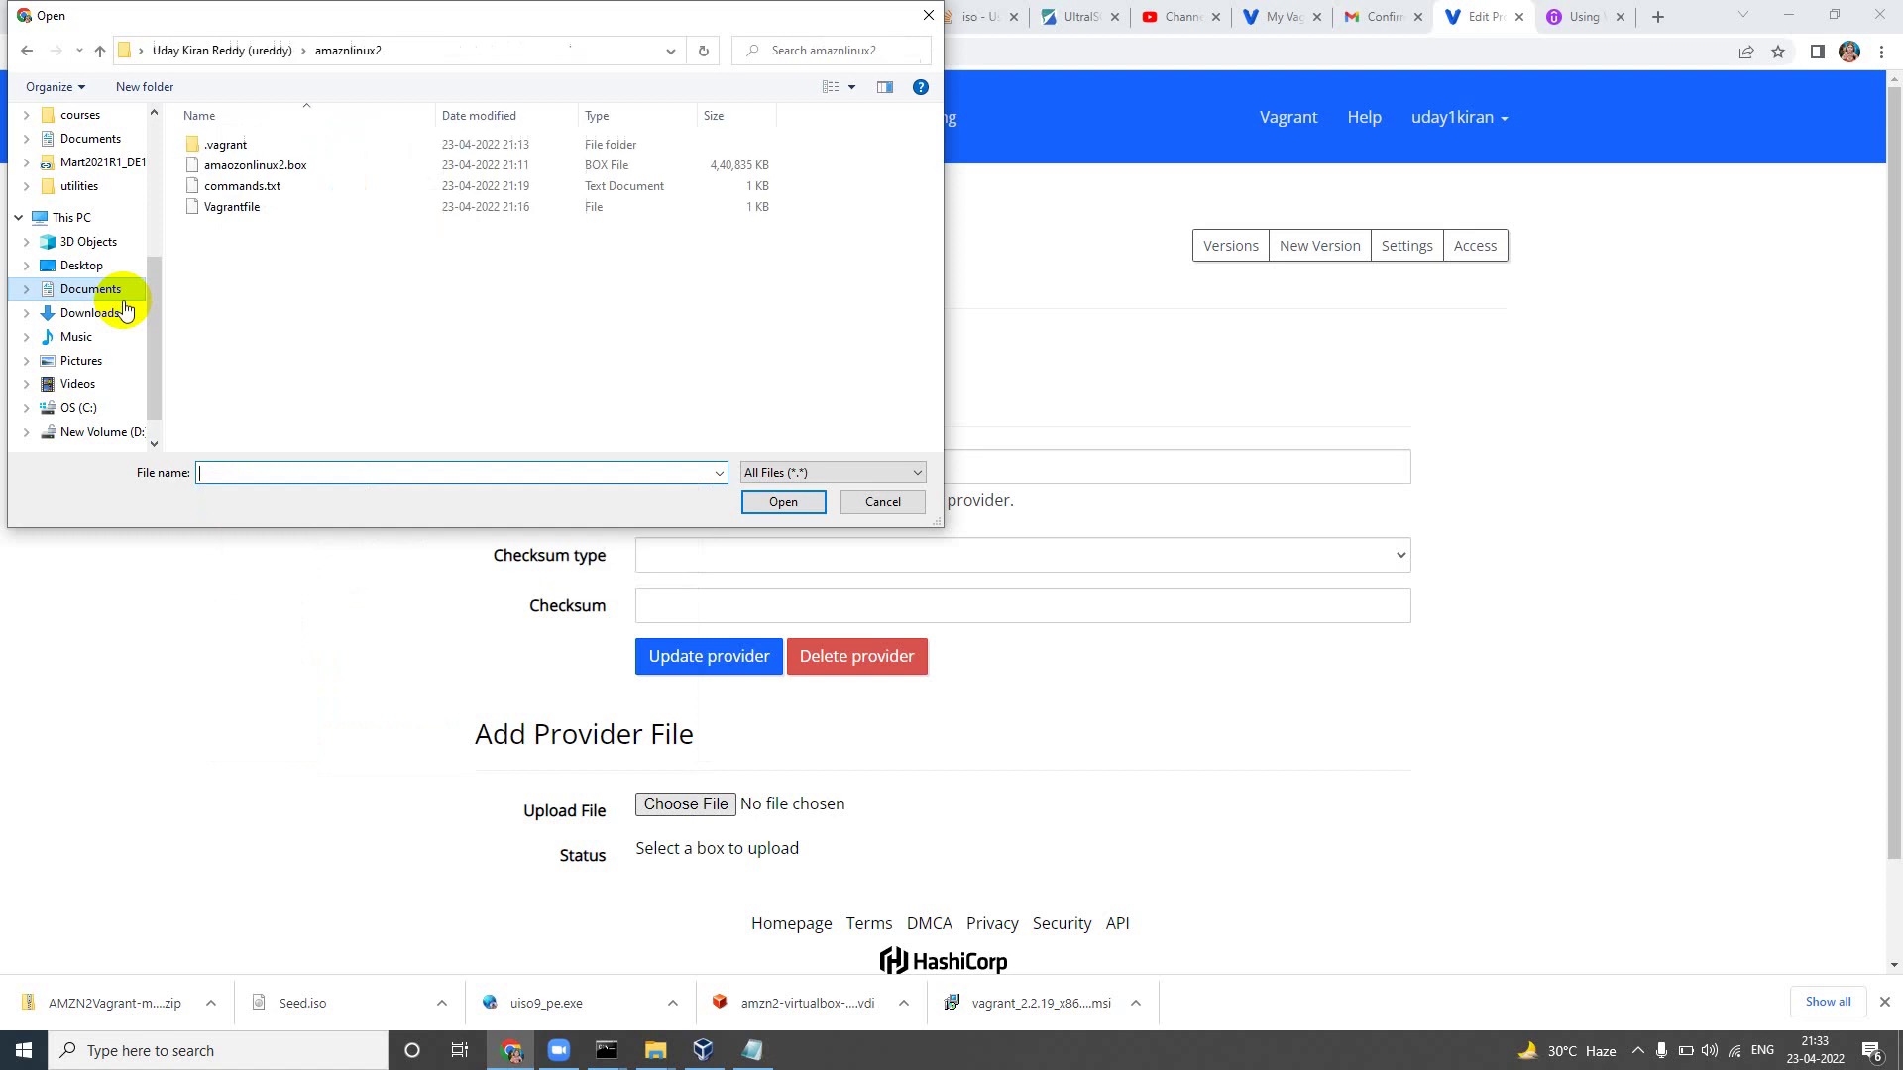
Step: Confirm amaozonlinux2.box is 430 MB in its properties, then choose it for upload
click(300, 165)
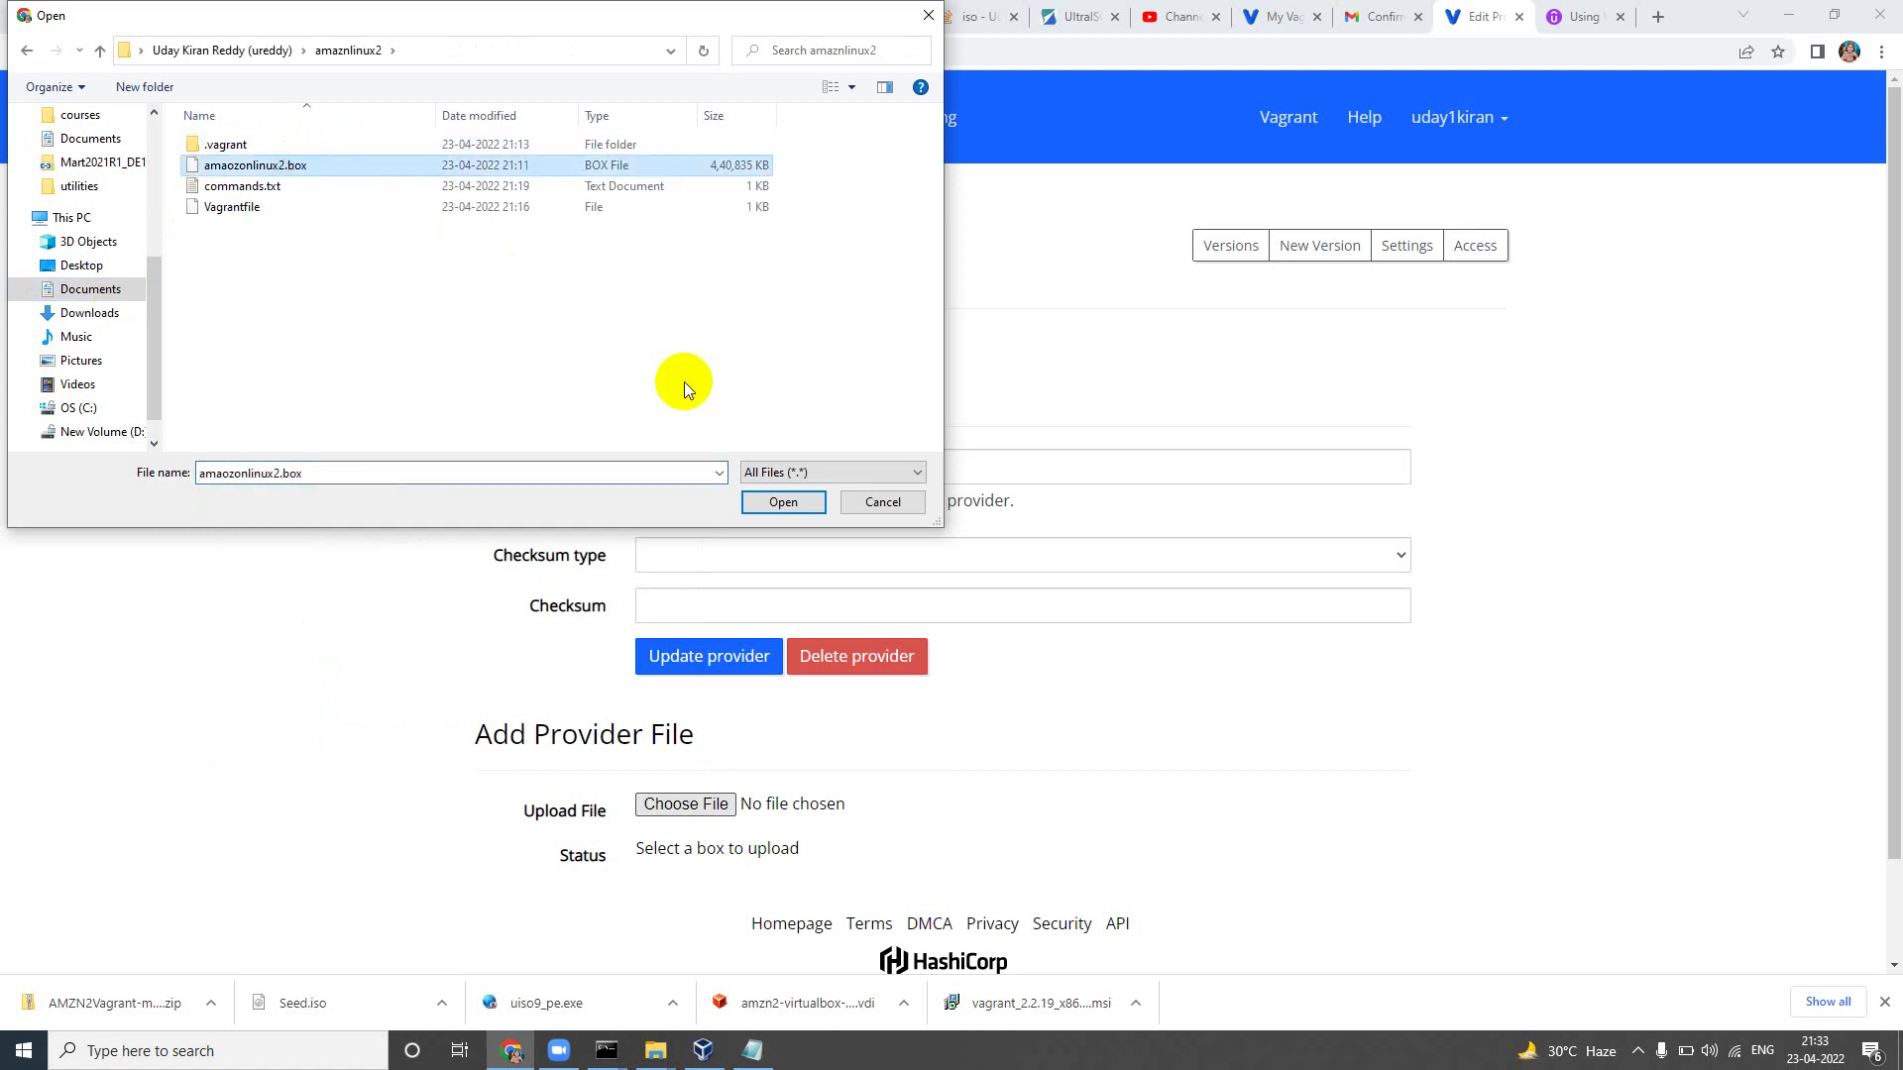
right_click(710, 166)
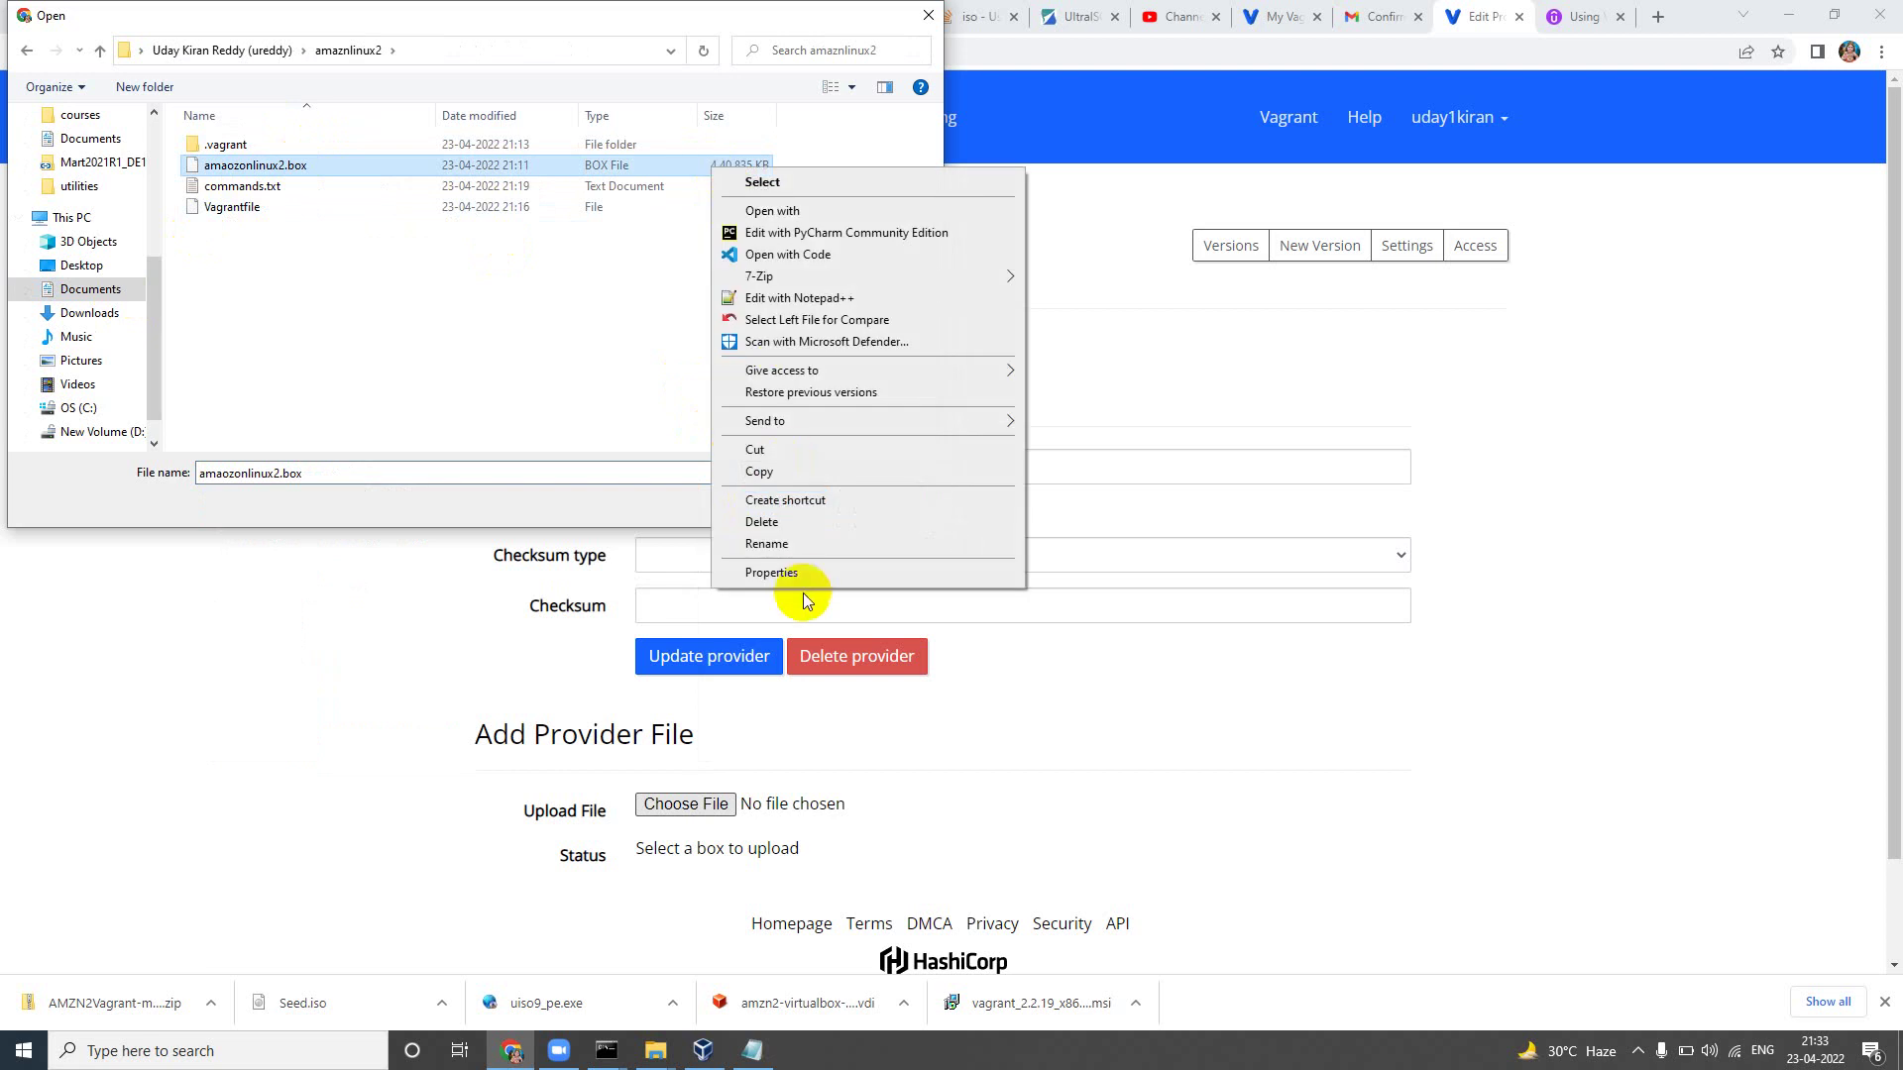
click(783, 572)
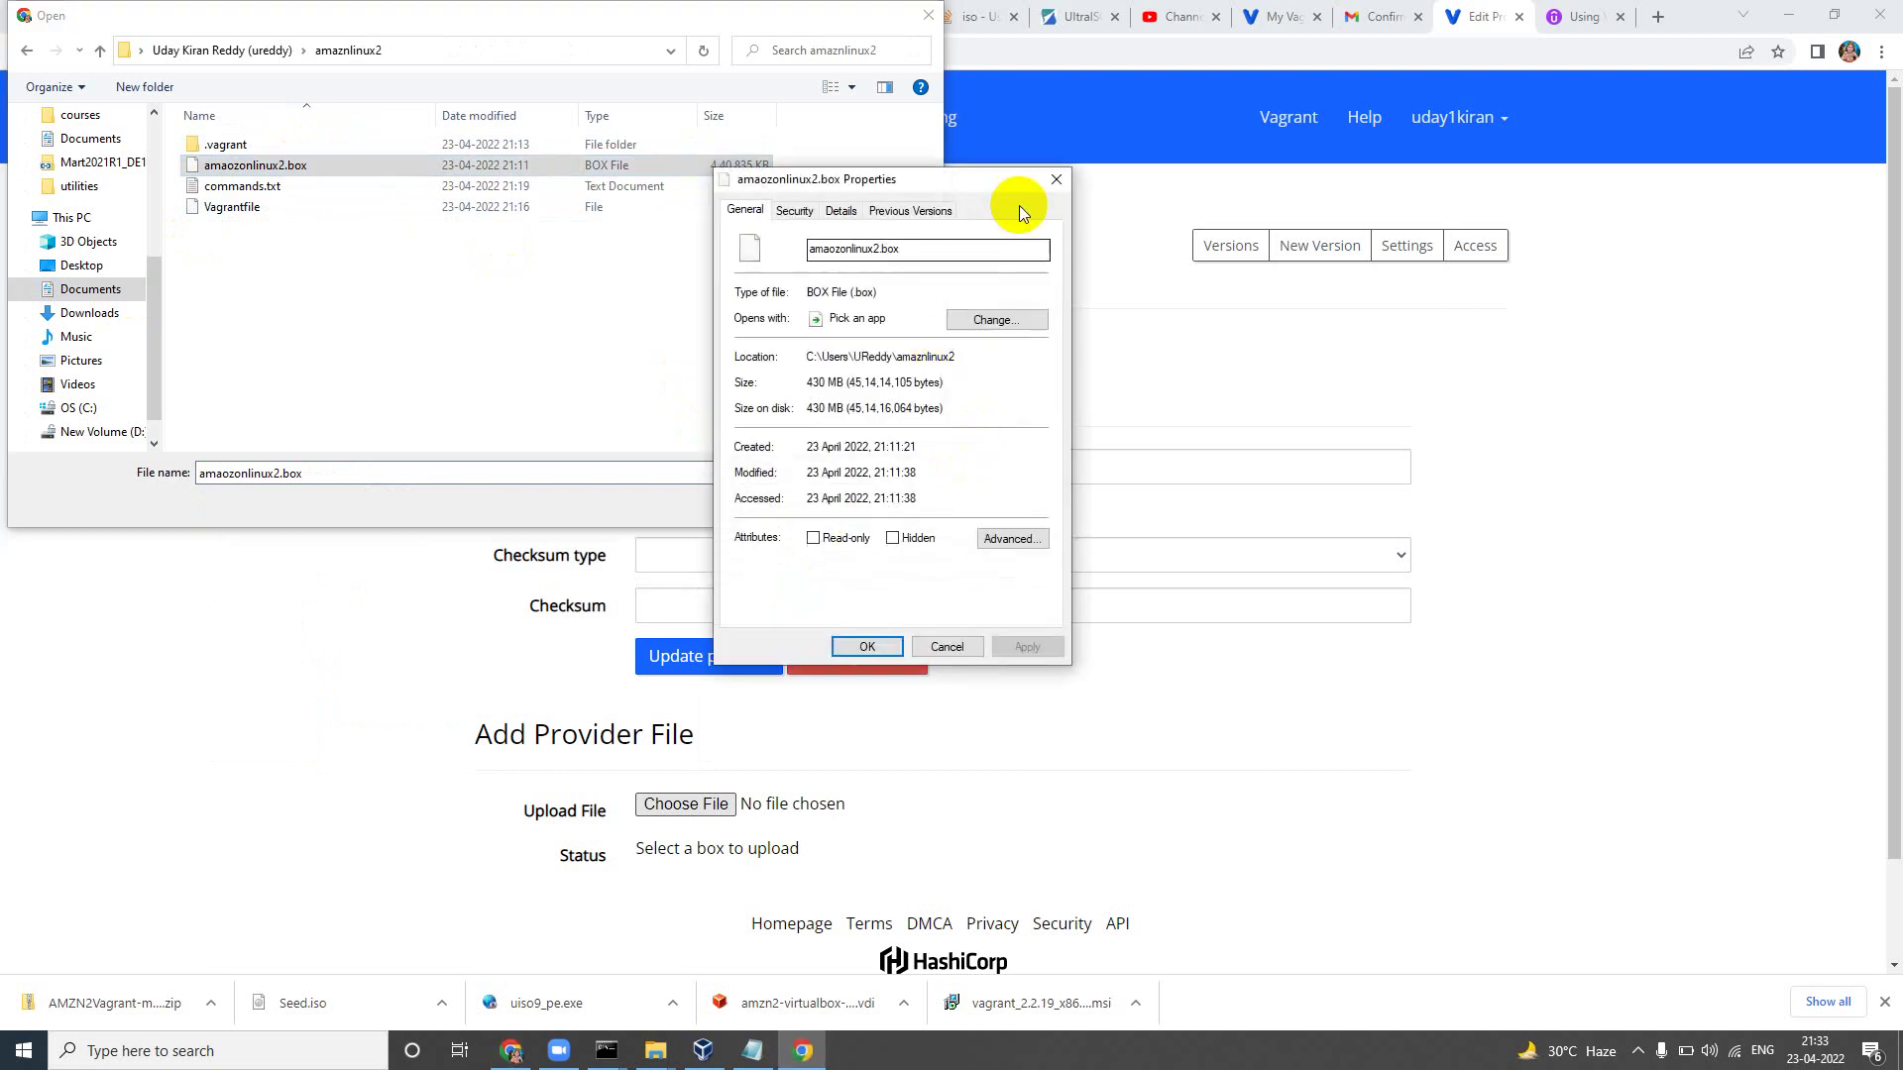
click(1056, 179)
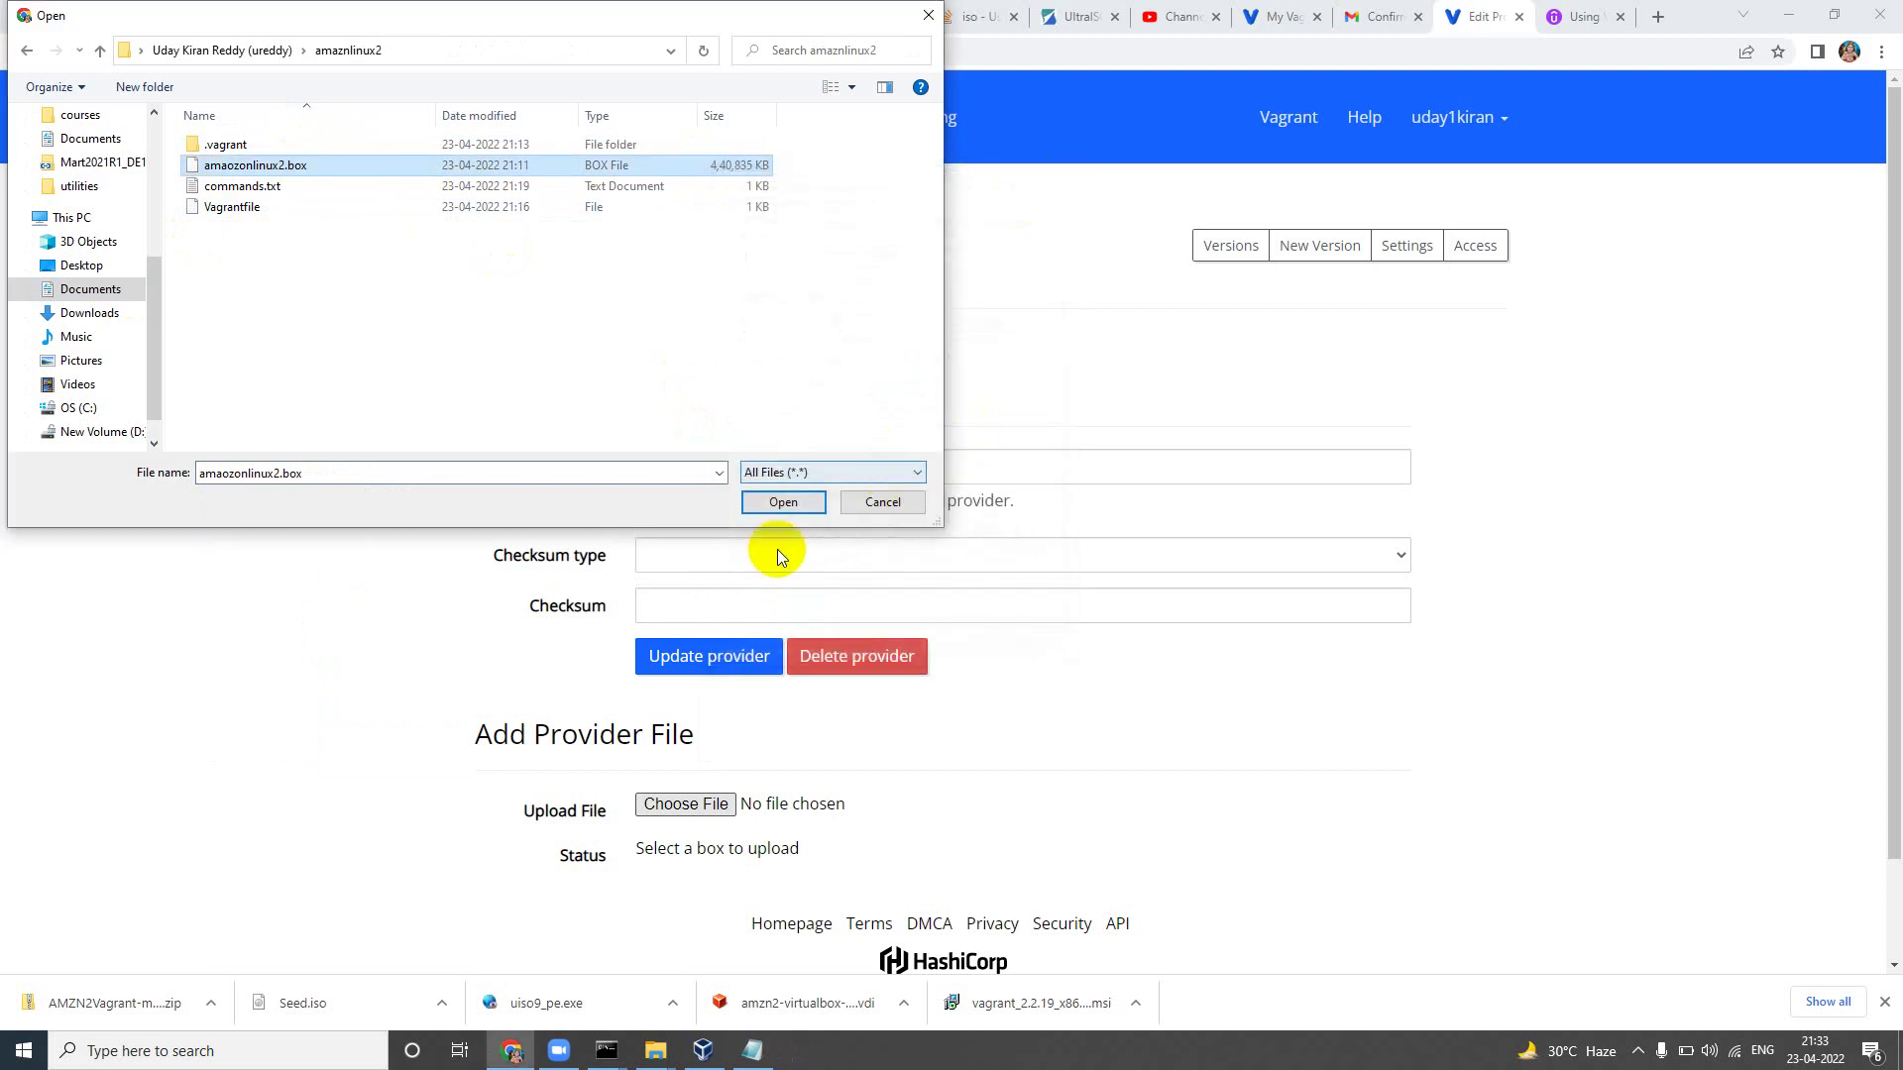
click(768, 499)
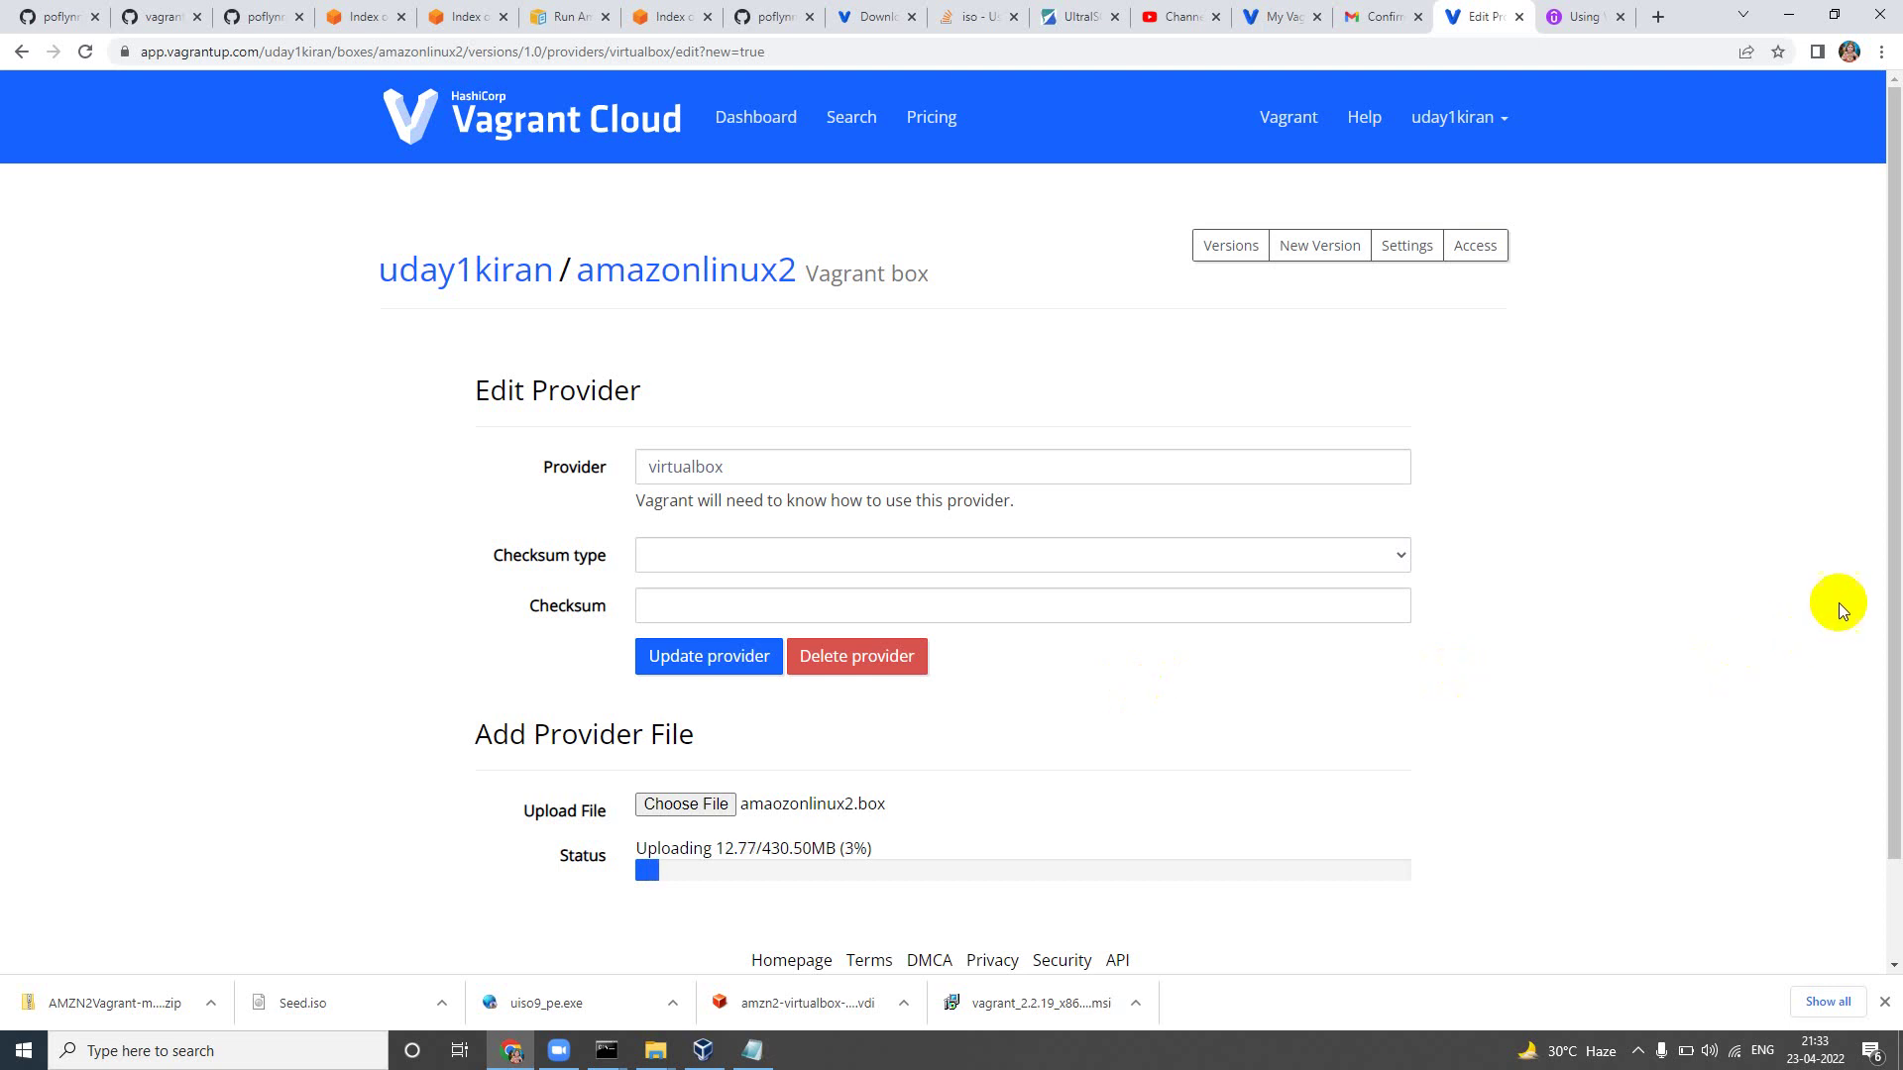
Step: Scroll the page to follow the amaozonlinux2.box upload until it reads Upload Complete
scroll(1868, 584, down, 1)
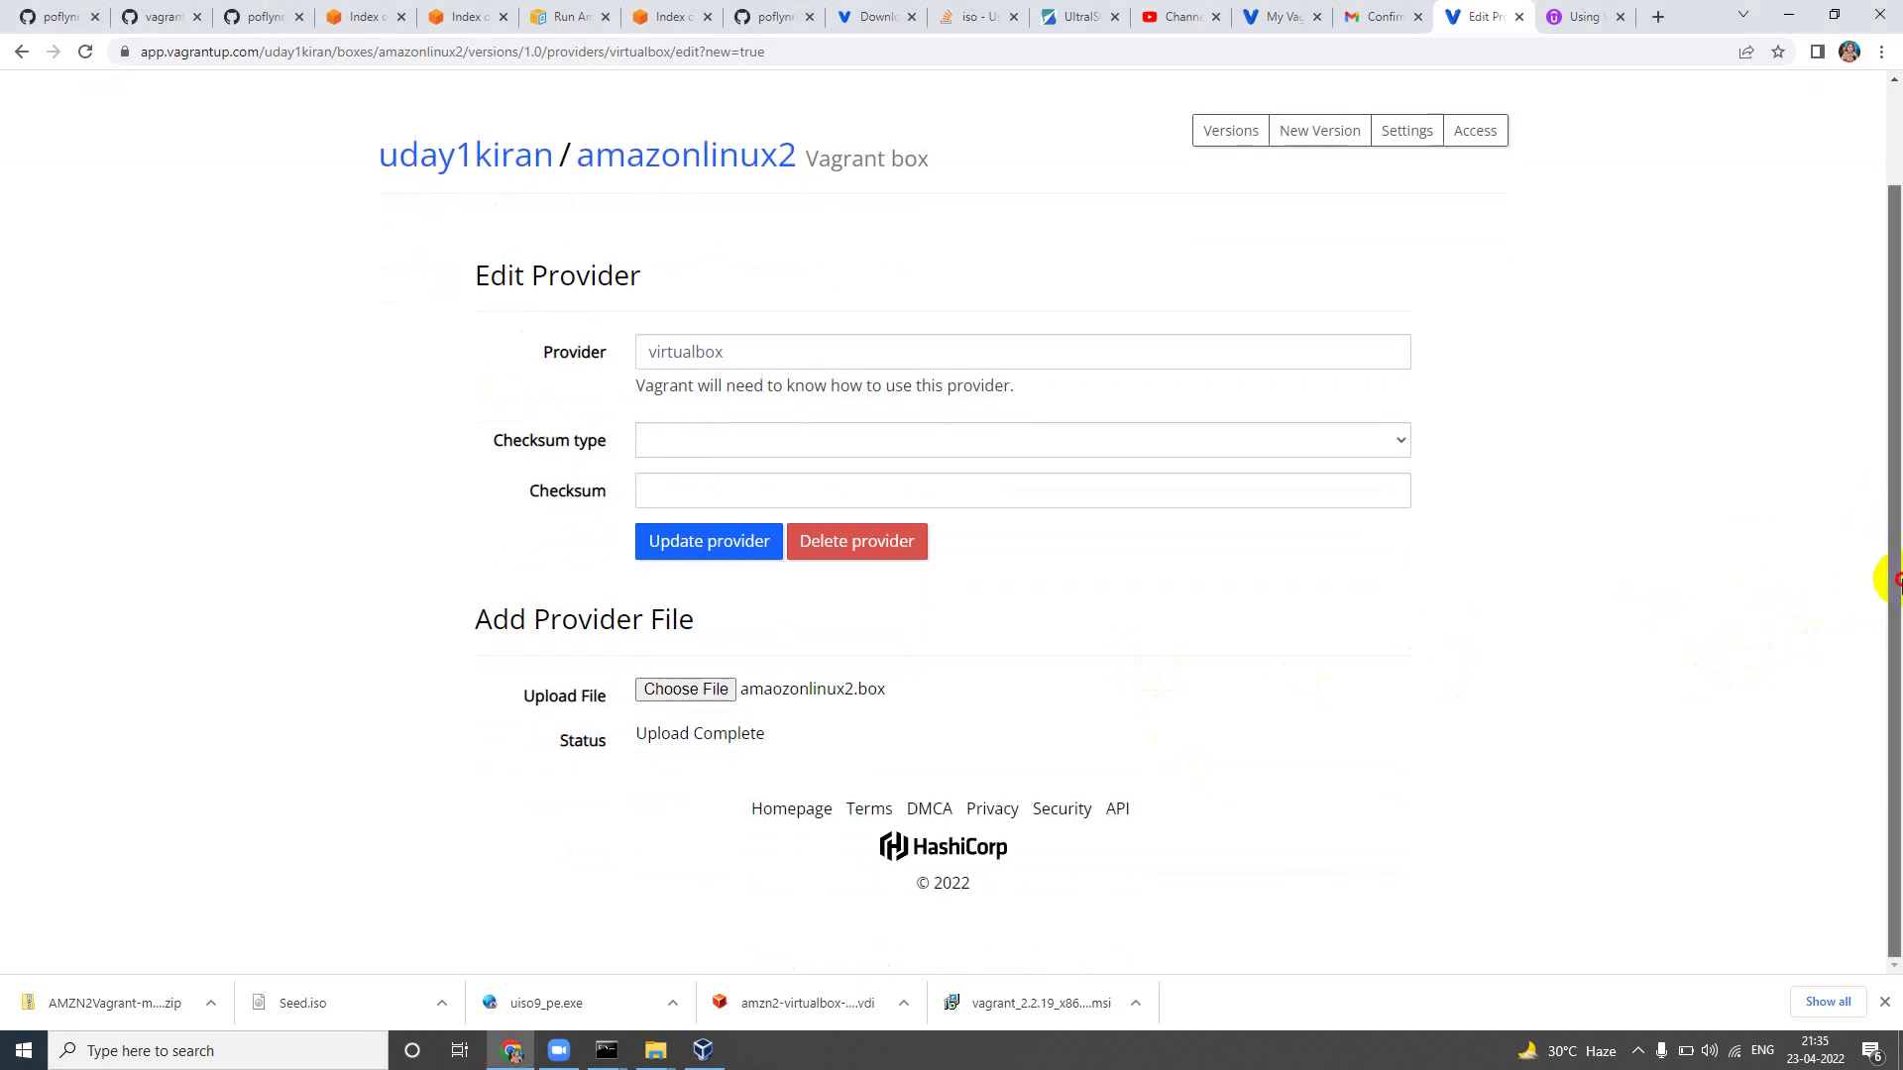
drag(1895, 573, 1894, 358)
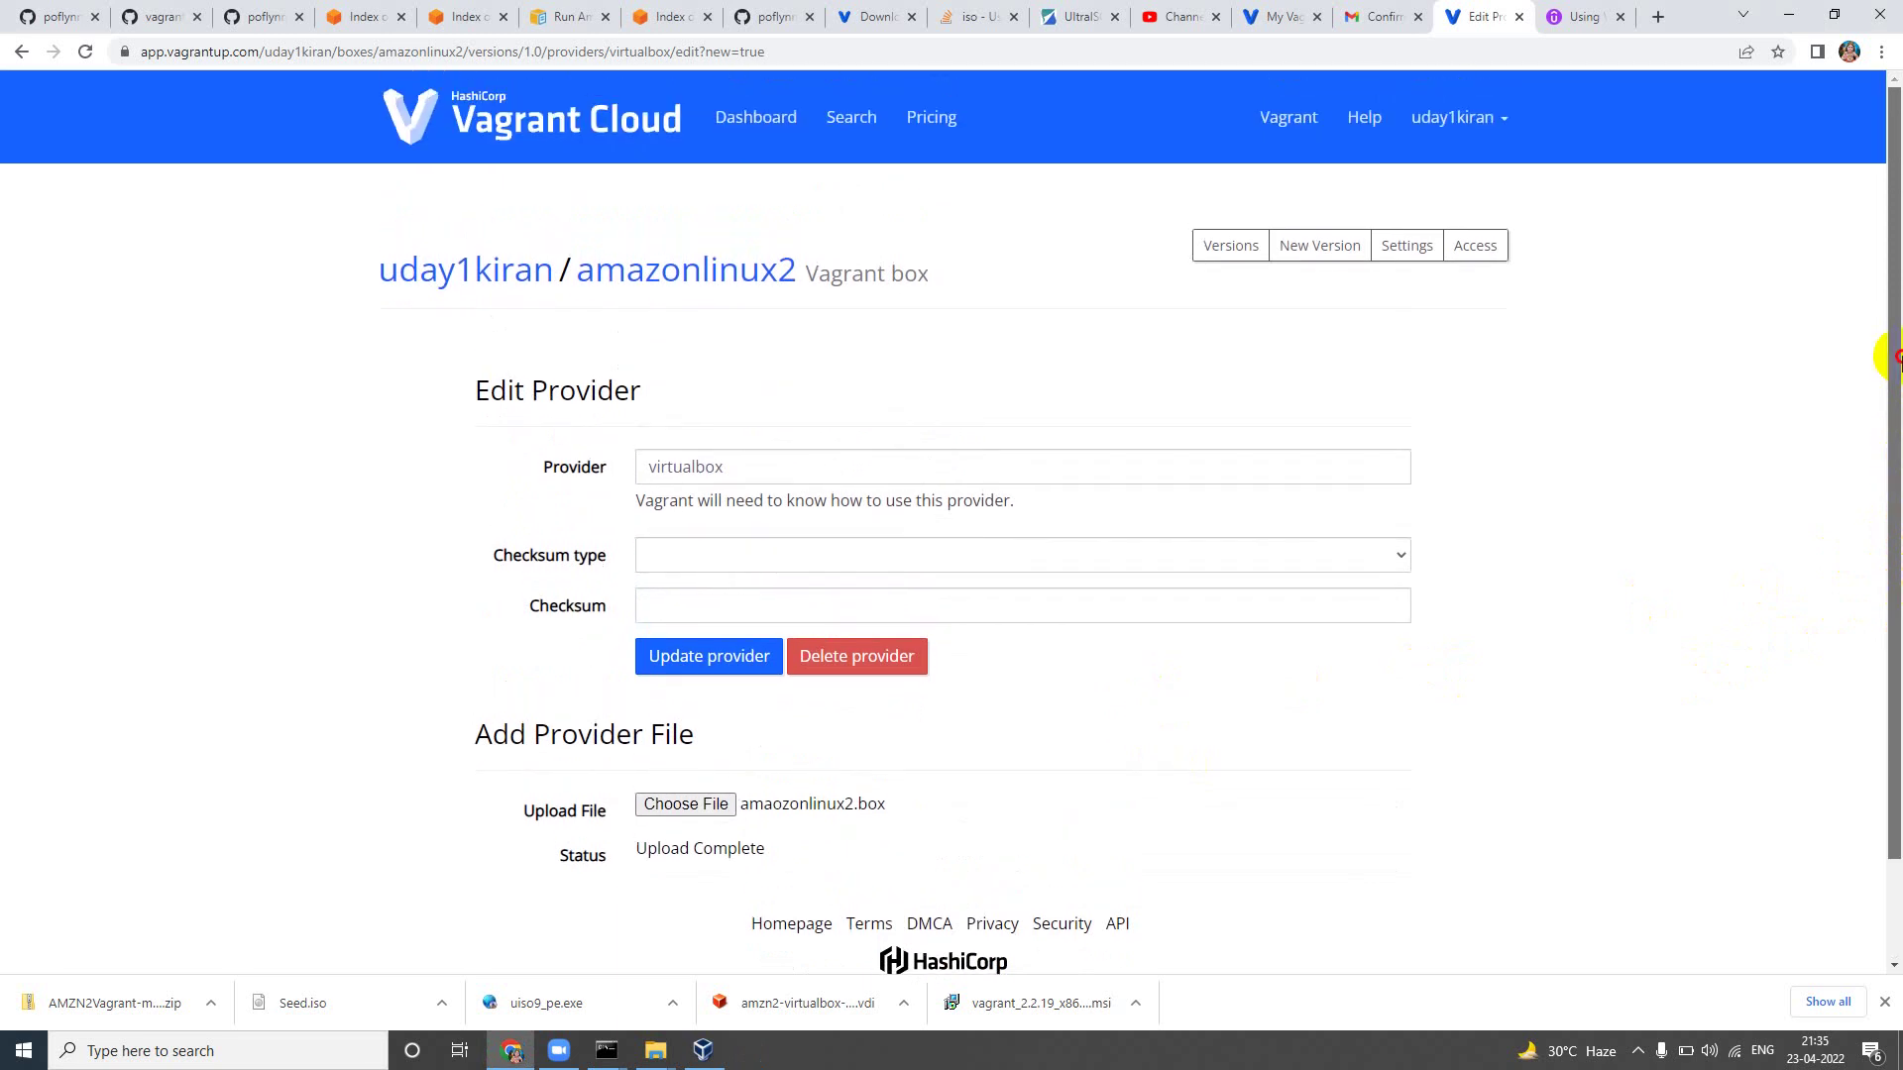
Step: Move from the Access tab to the amazonlinux2 box's Settings tab
click(1501, 256)
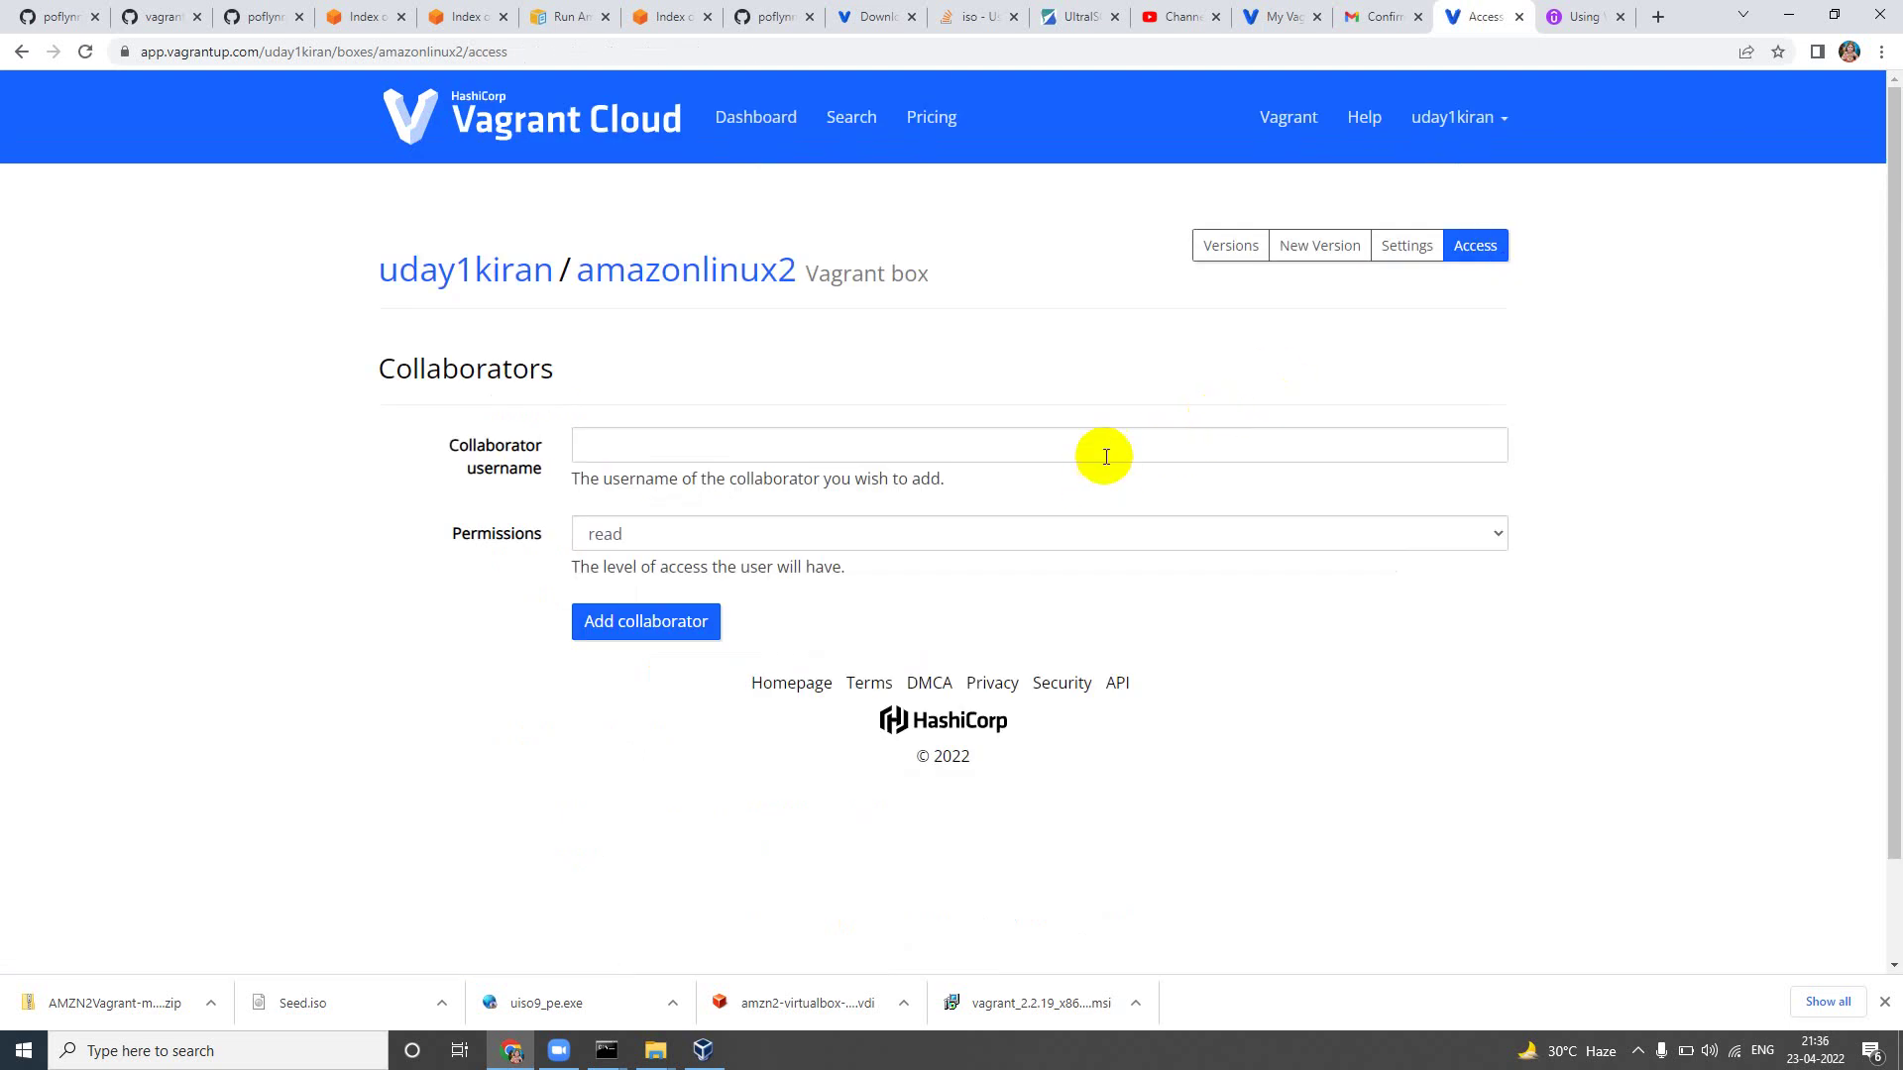
click(1381, 254)
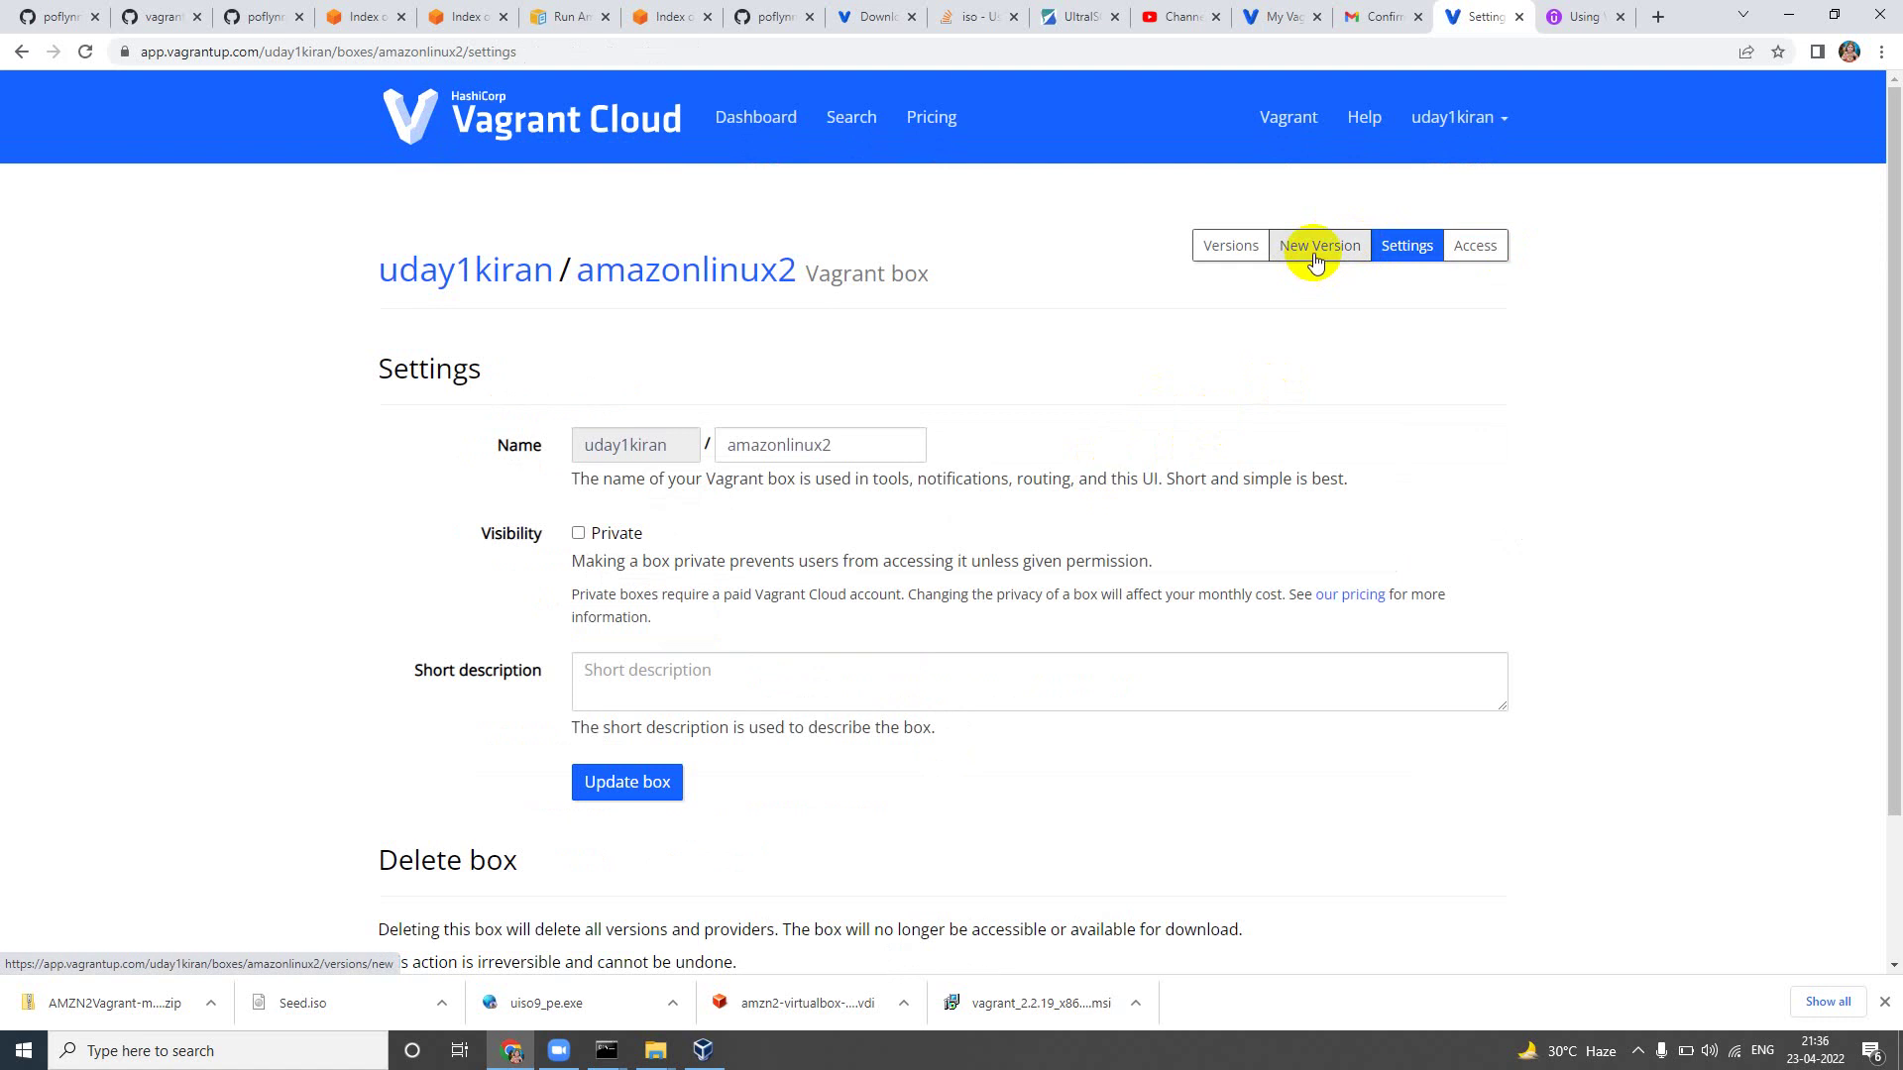
Step: Set the short description to 'Process used:' followed by the YouTube link and update the box
drag(1890, 361, 1887, 495)
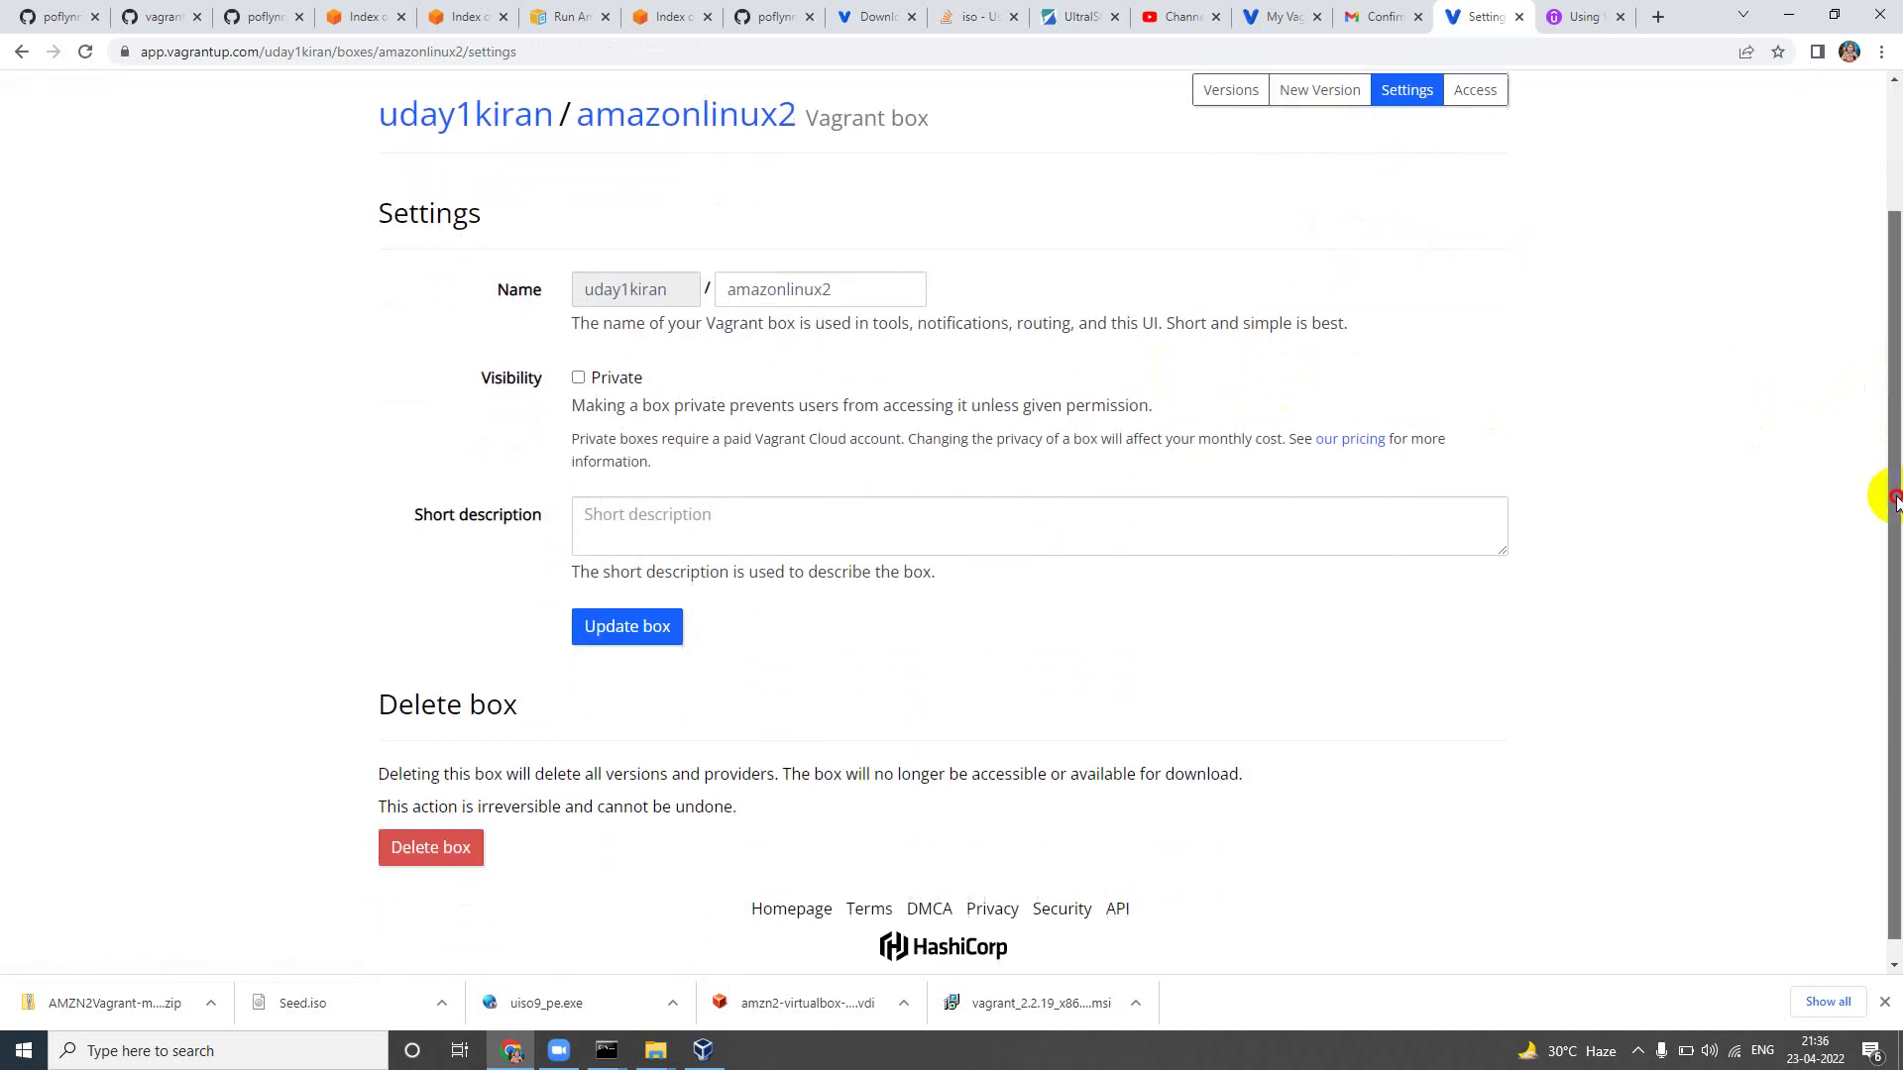
click(1143, 524)
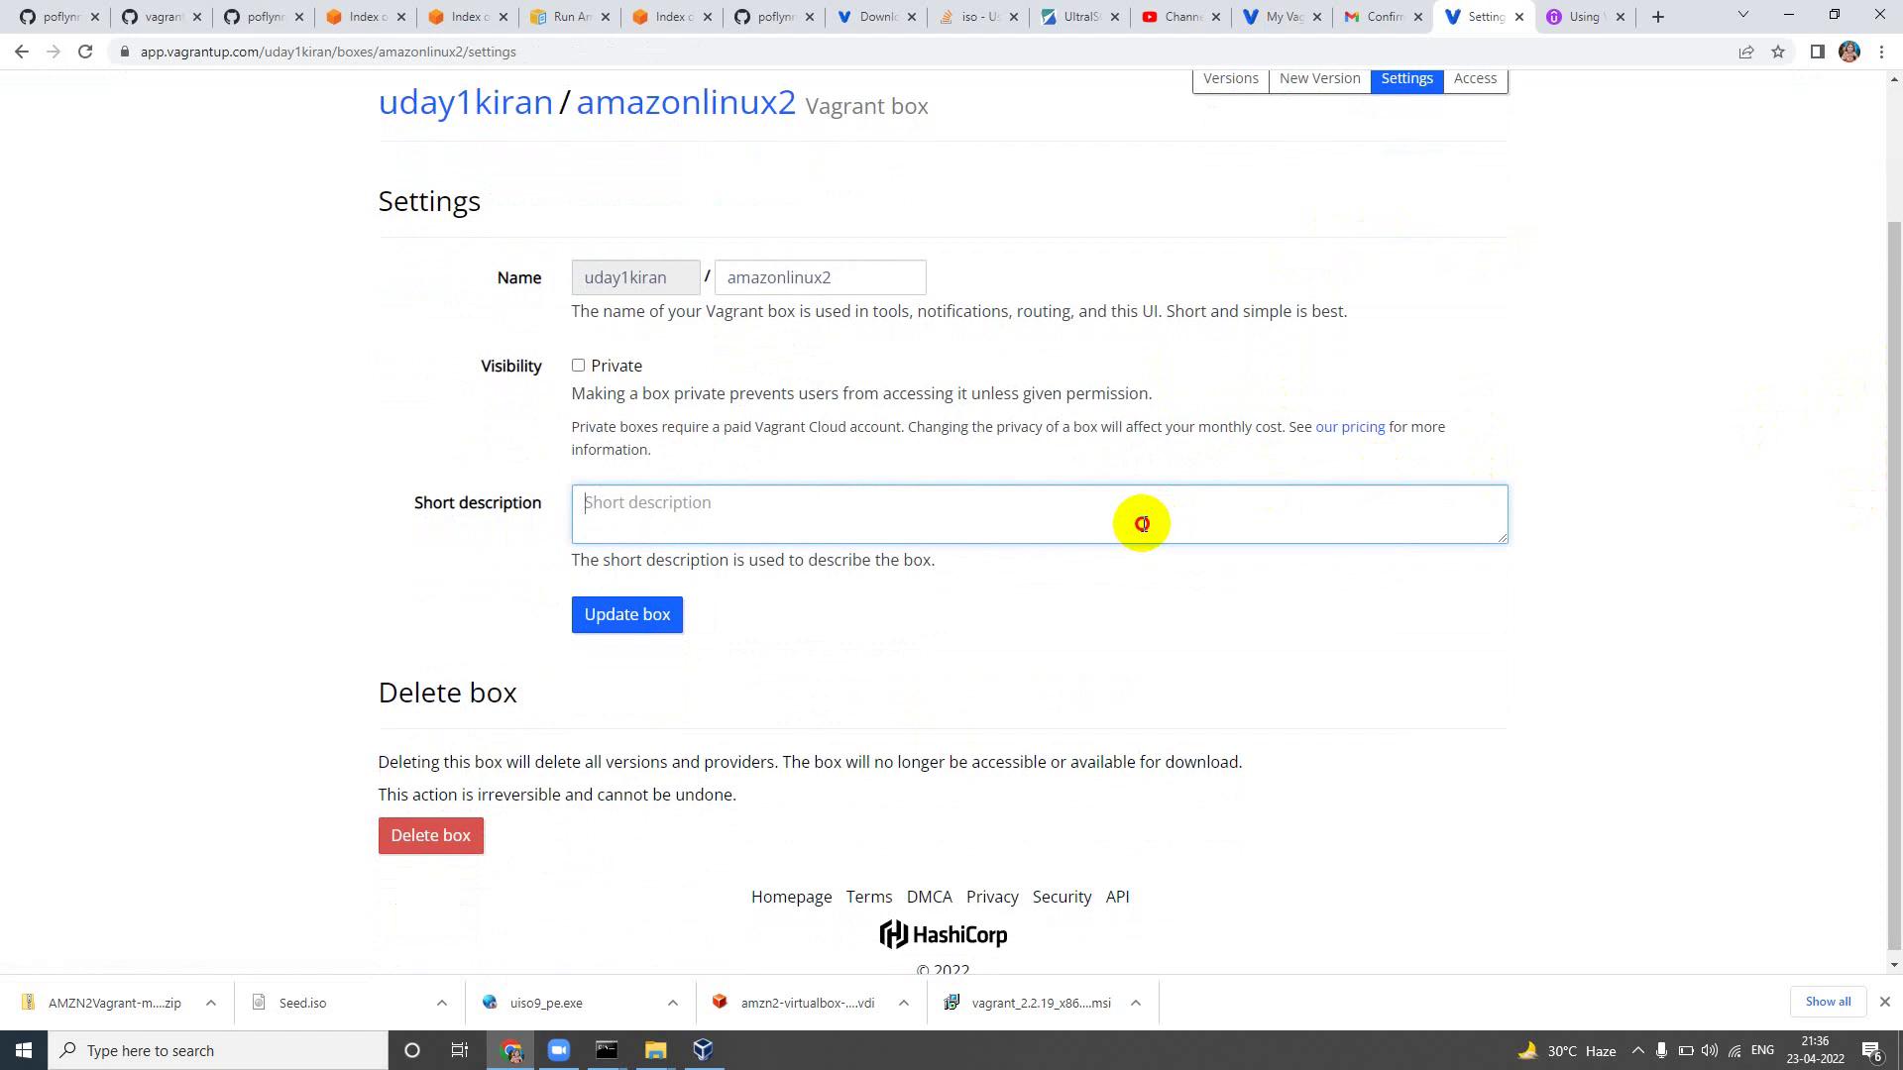
right_click(1142, 524)
text(https://www.youtube.com/watch?v=MKj_qFv1f7kr)
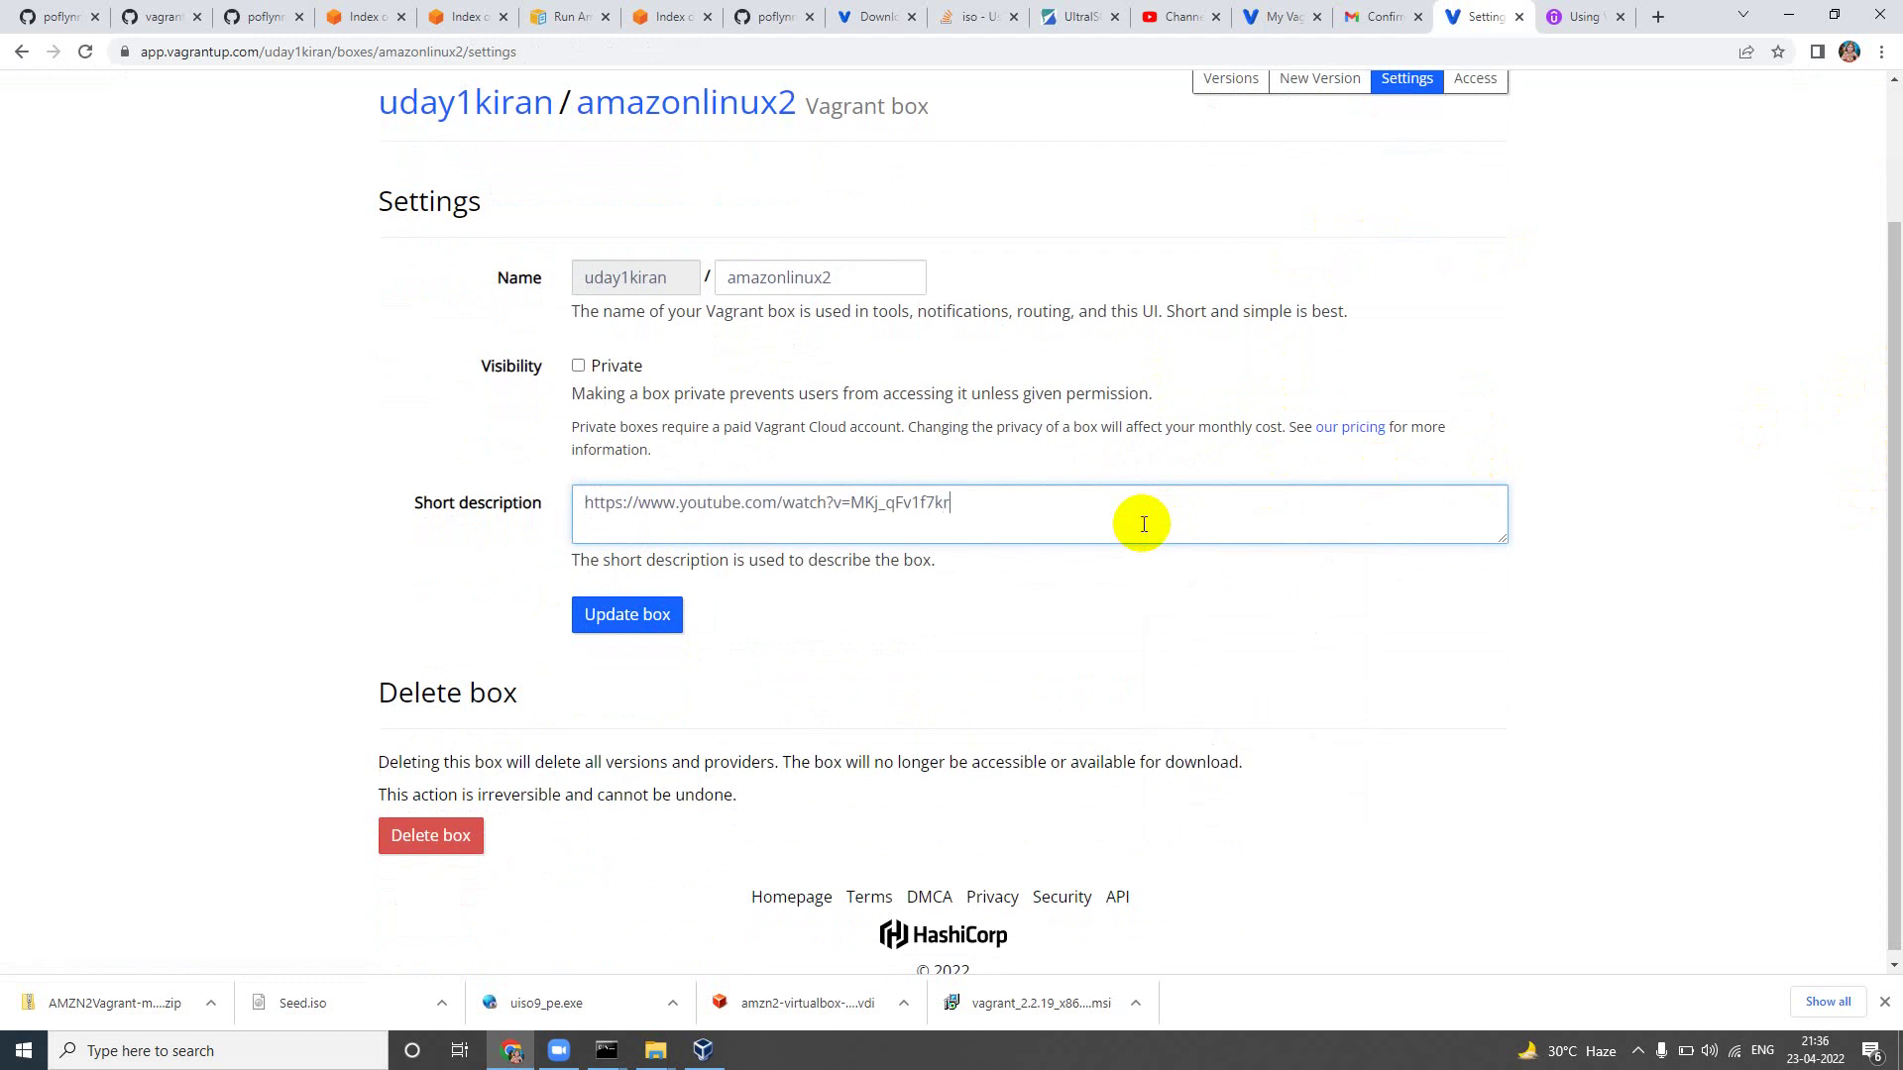
key(ctrl+a)
text(Process )
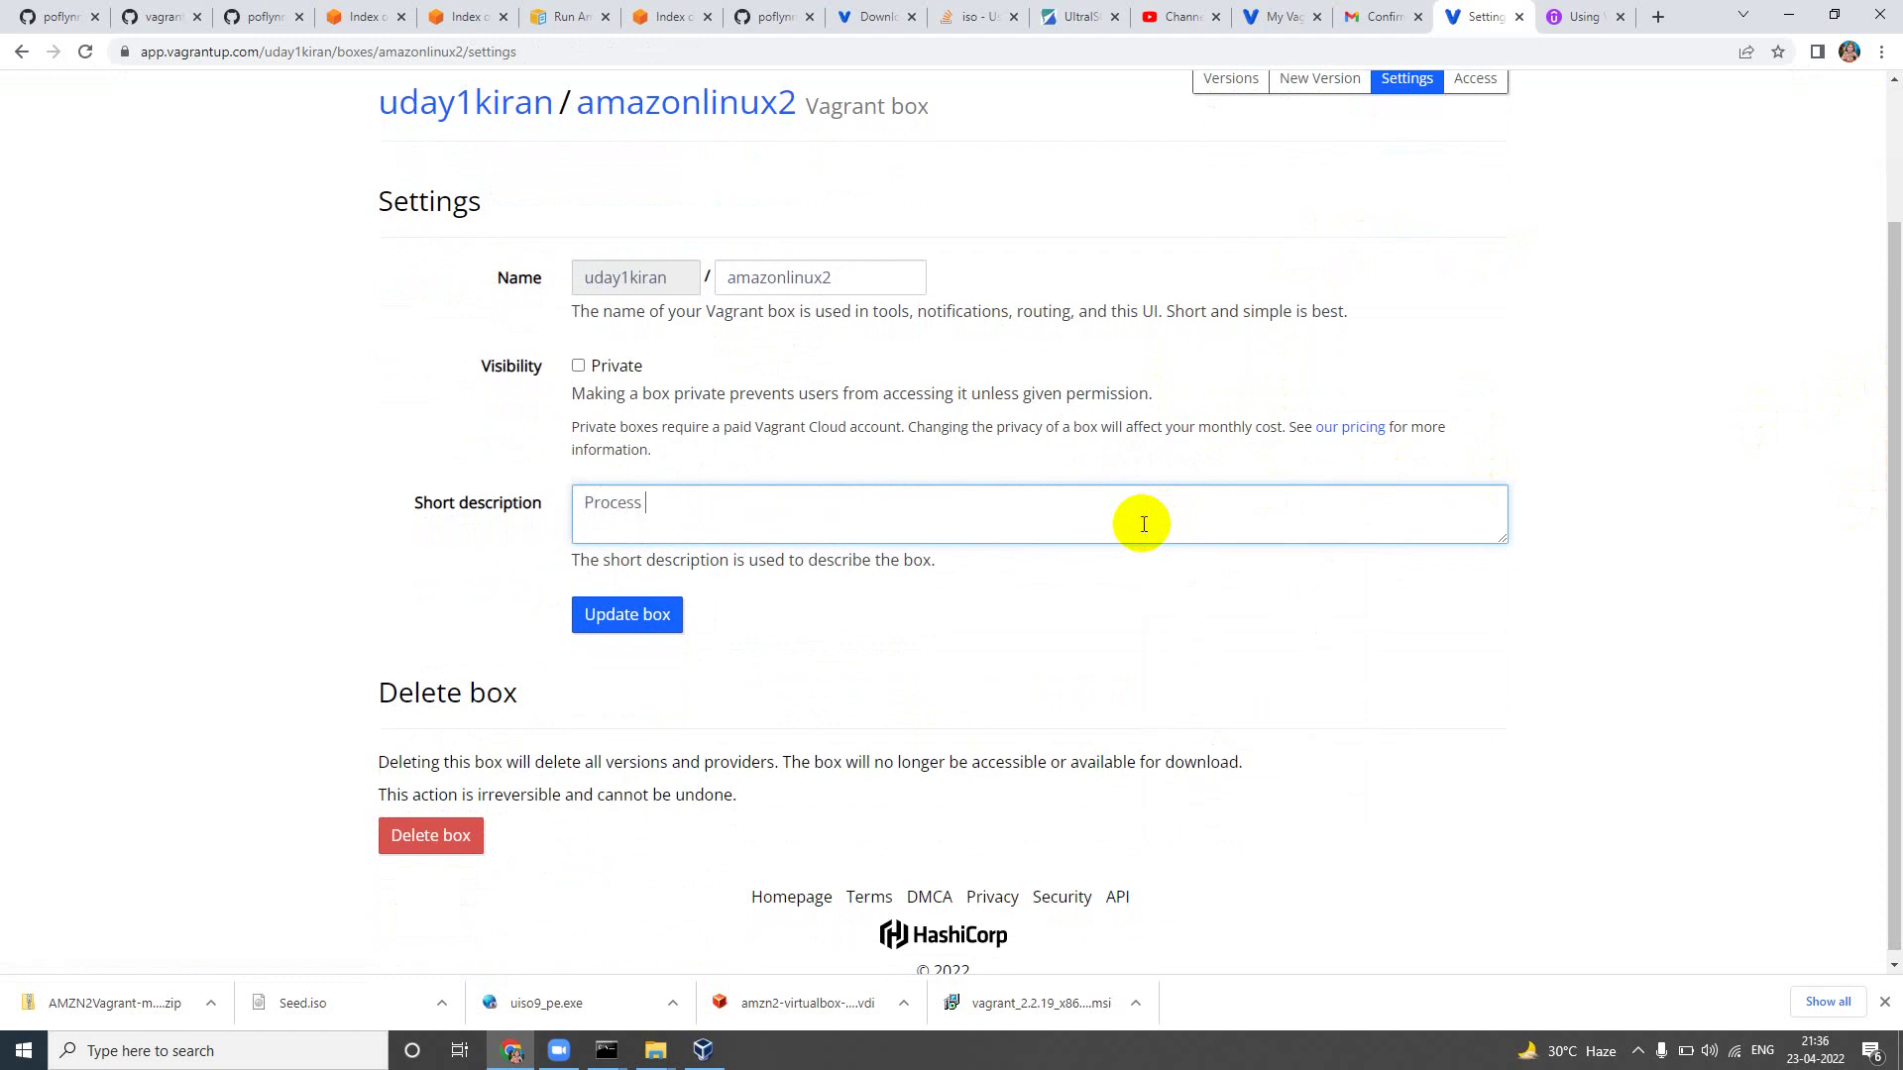
text(used:)
text(https://www.youtube.com/watch?v=MKj_qFv1f7k)
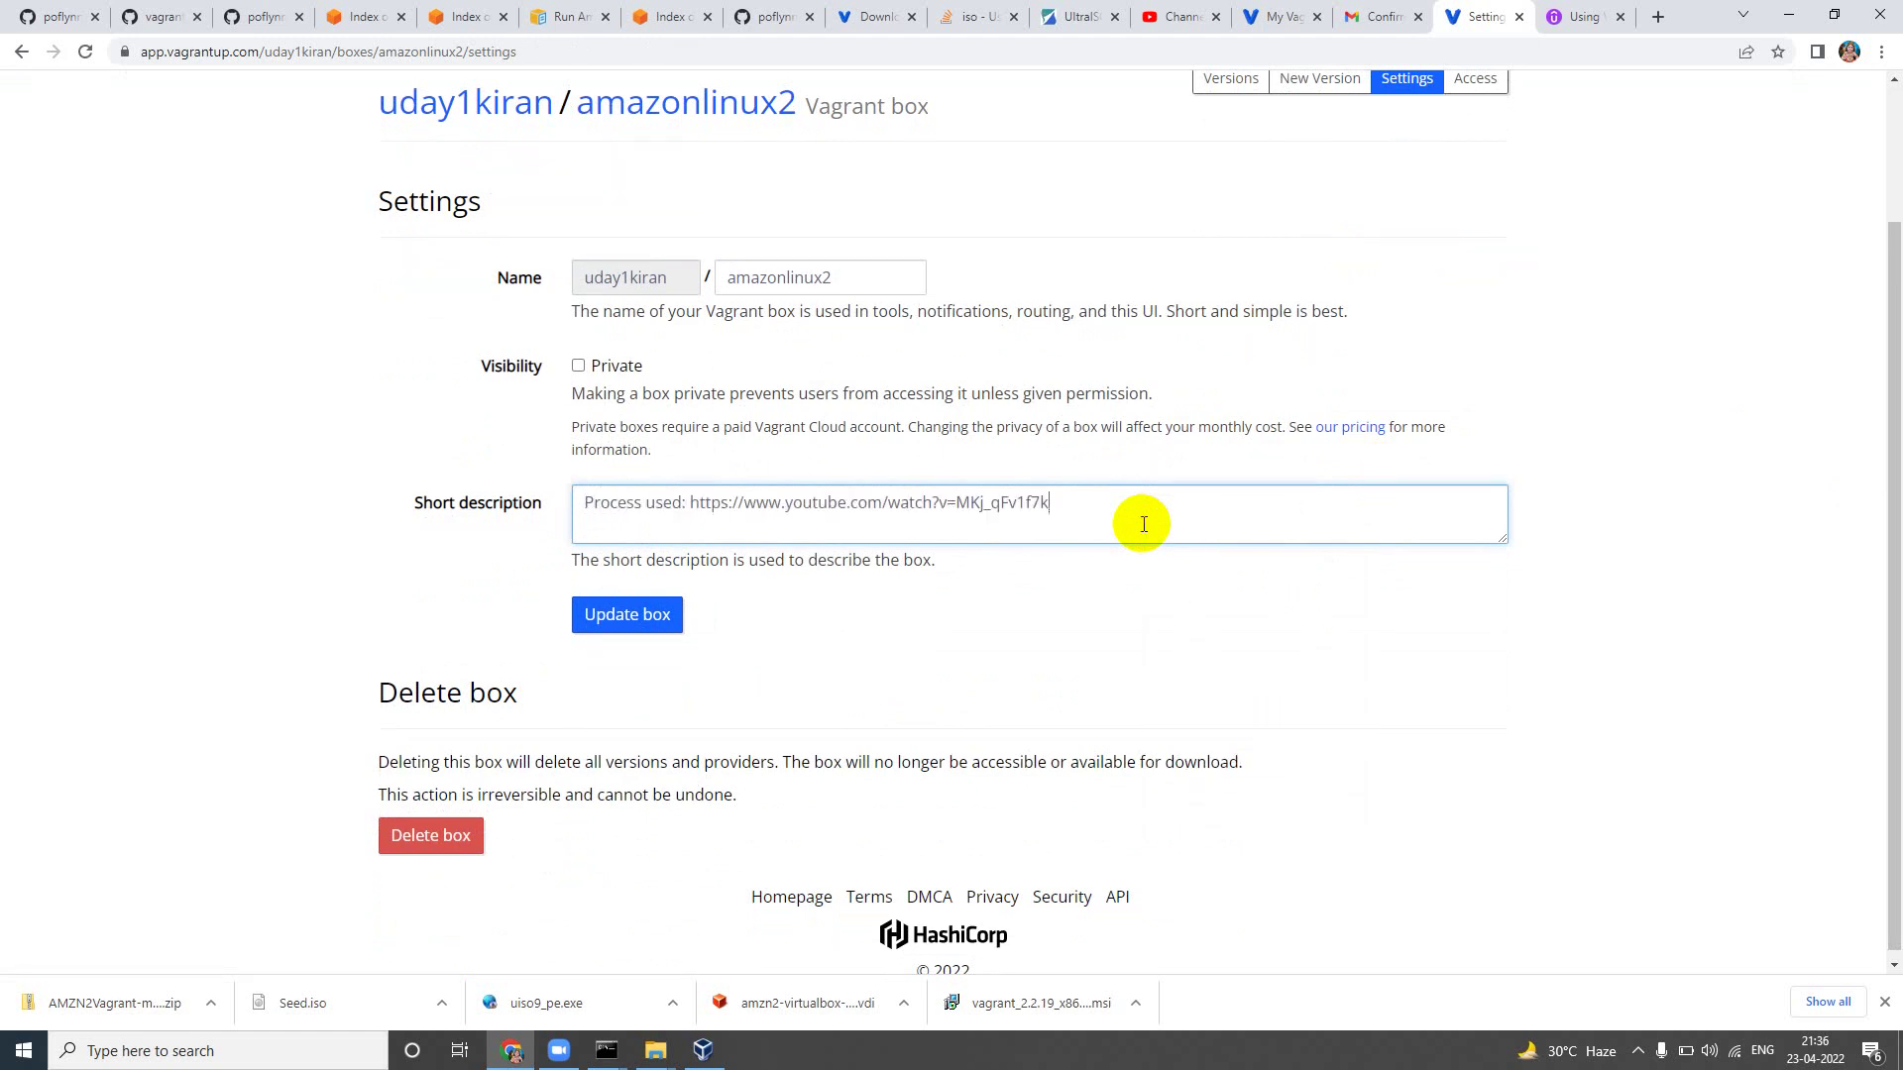
click(666, 617)
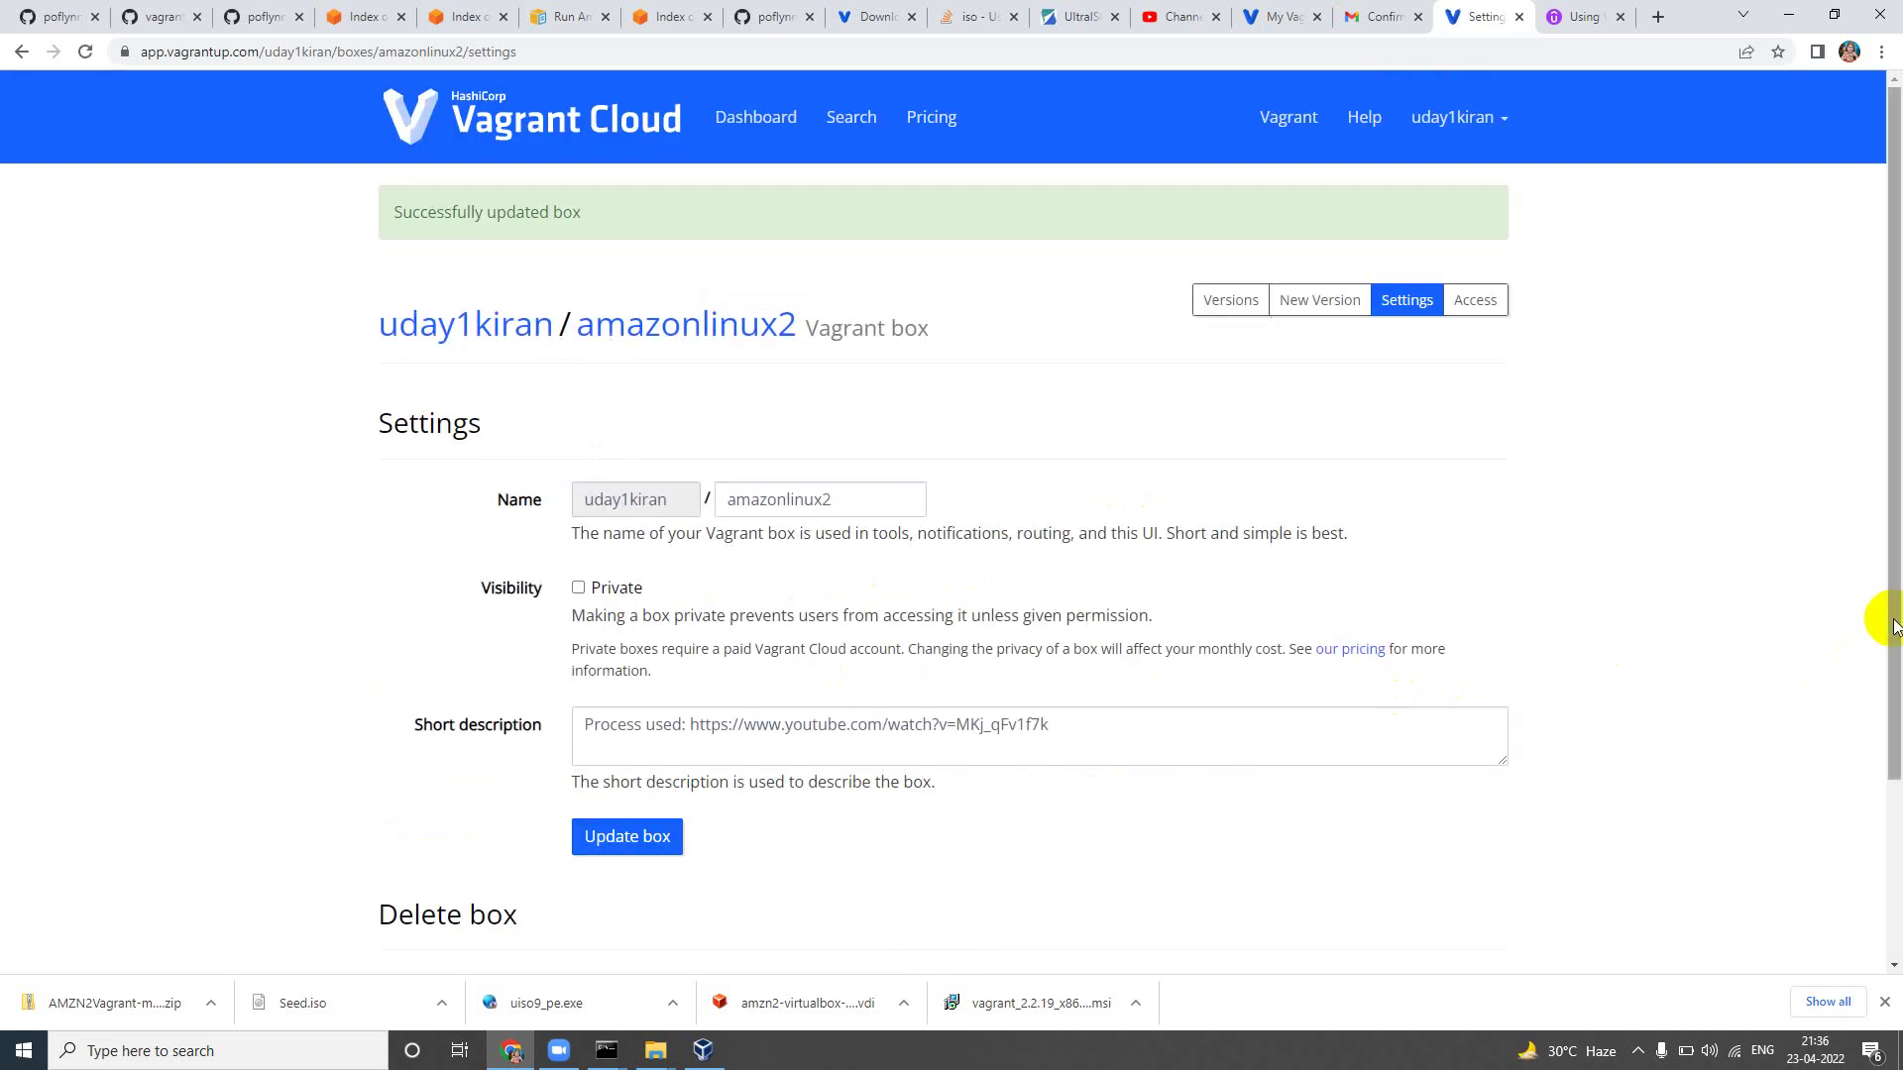
drag(1893, 609, 1894, 540)
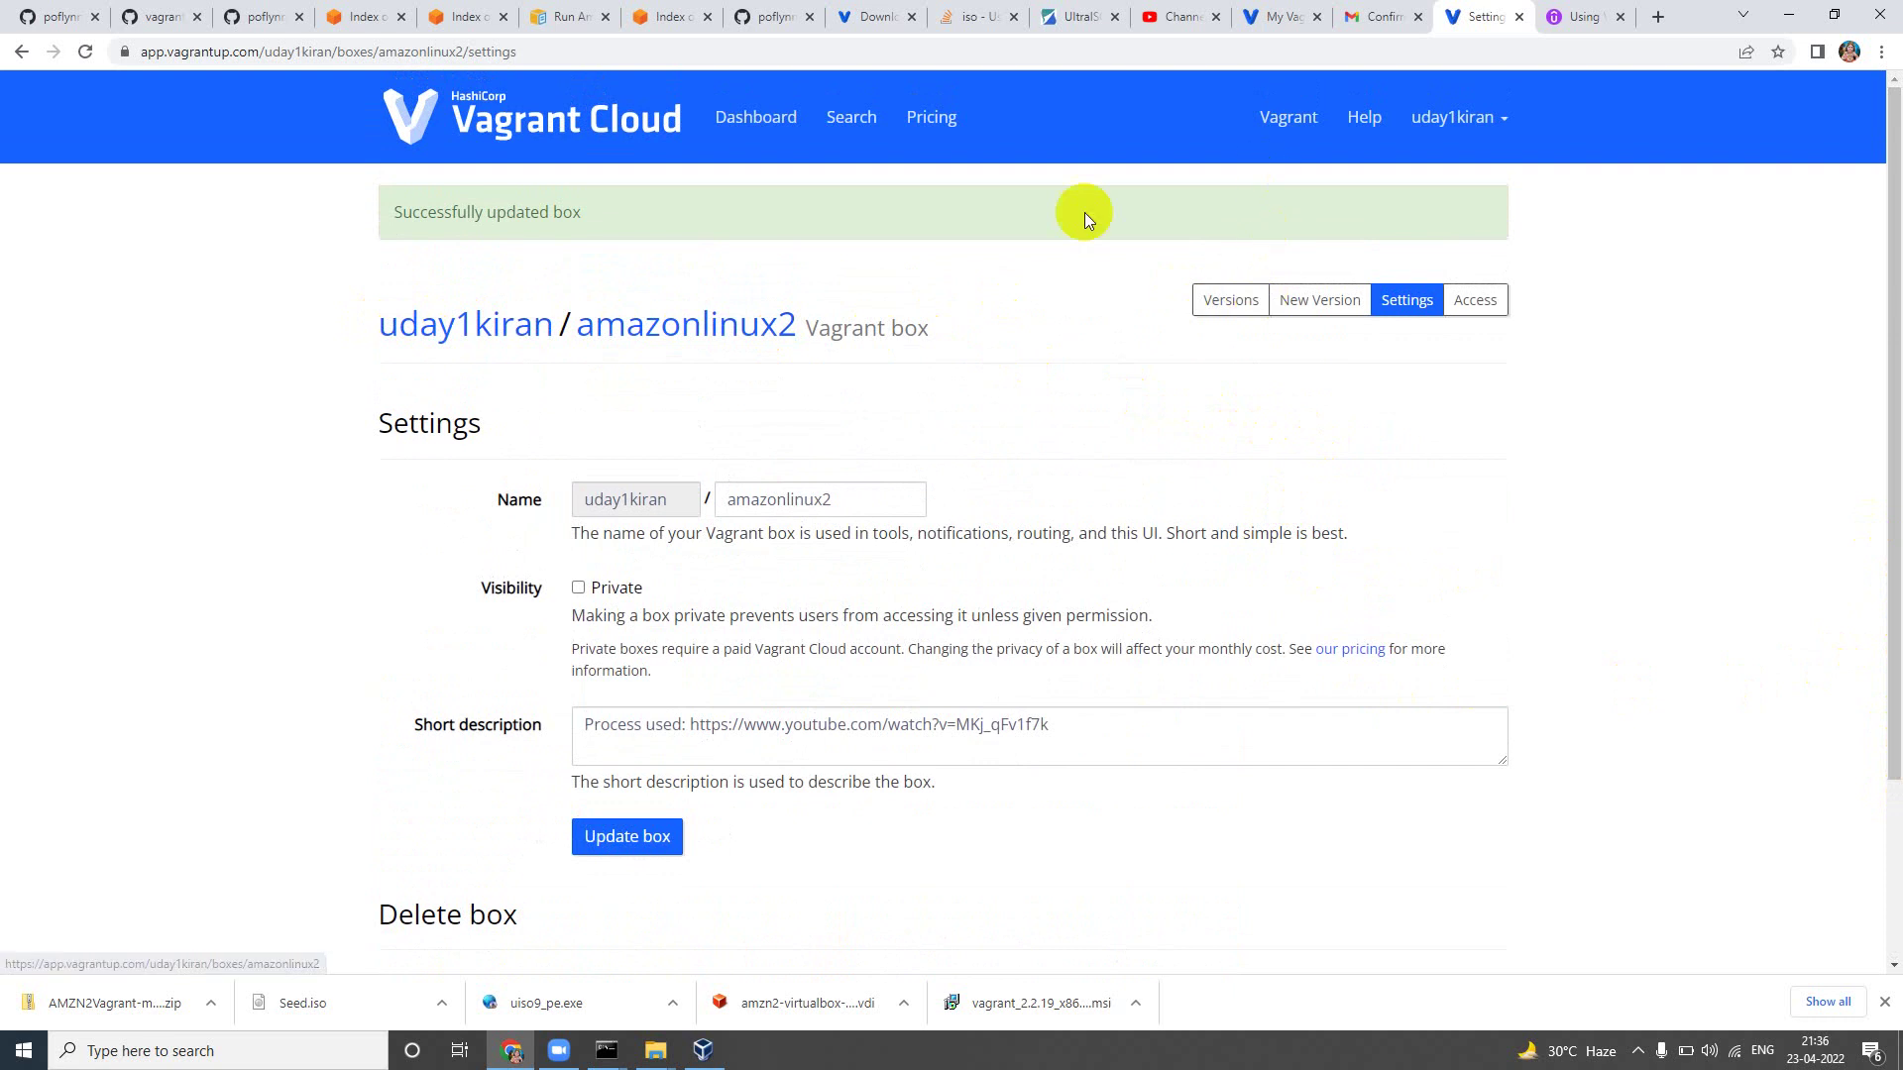
click(733, 145)
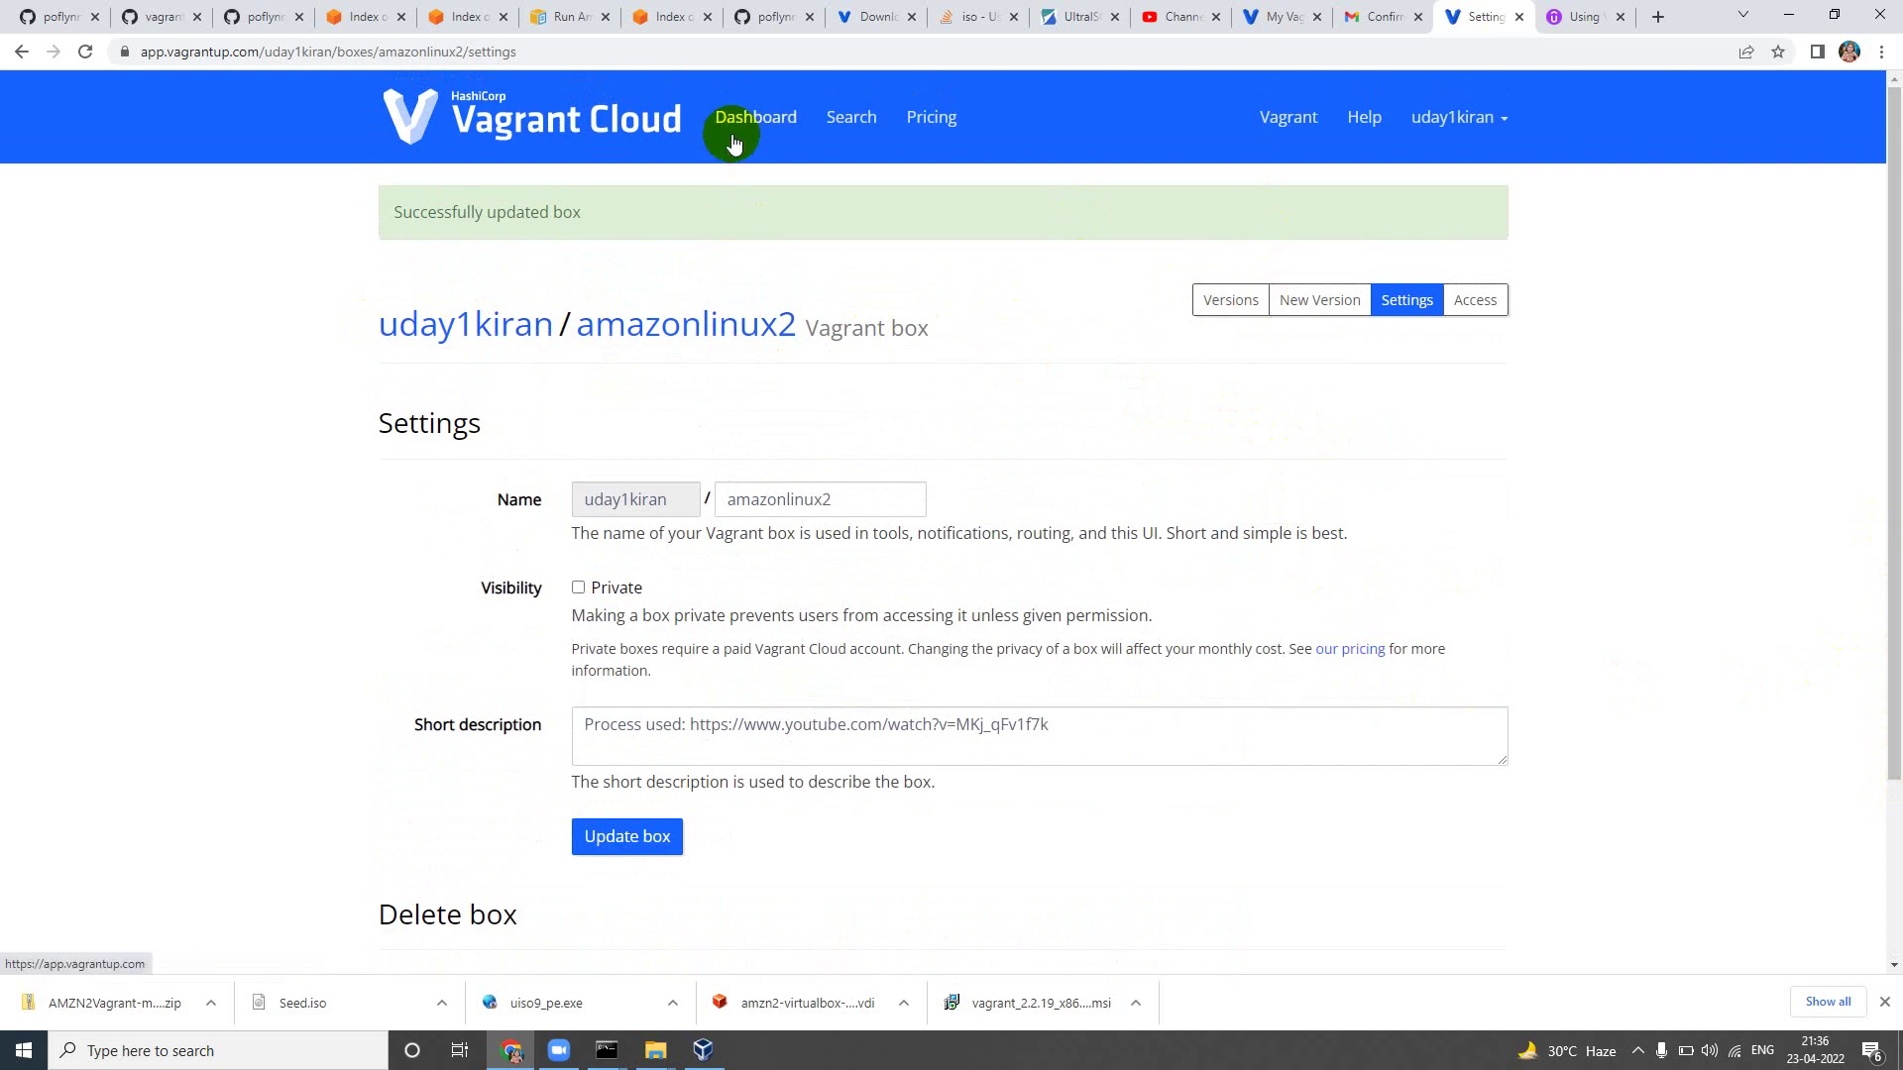